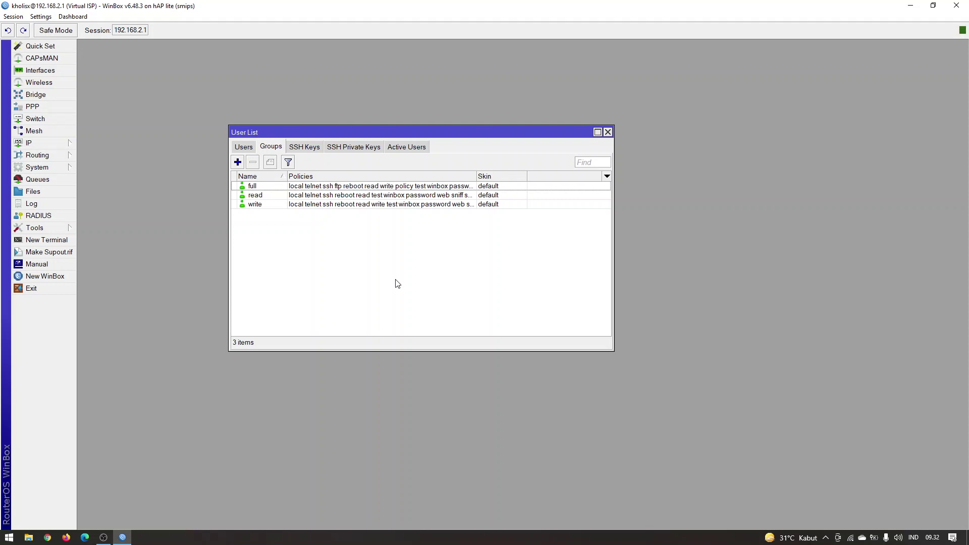
Inspect the admin user on the Users tab, then return to Groups and move the User List up-left
left_click(240, 149)
left_click(275, 186)
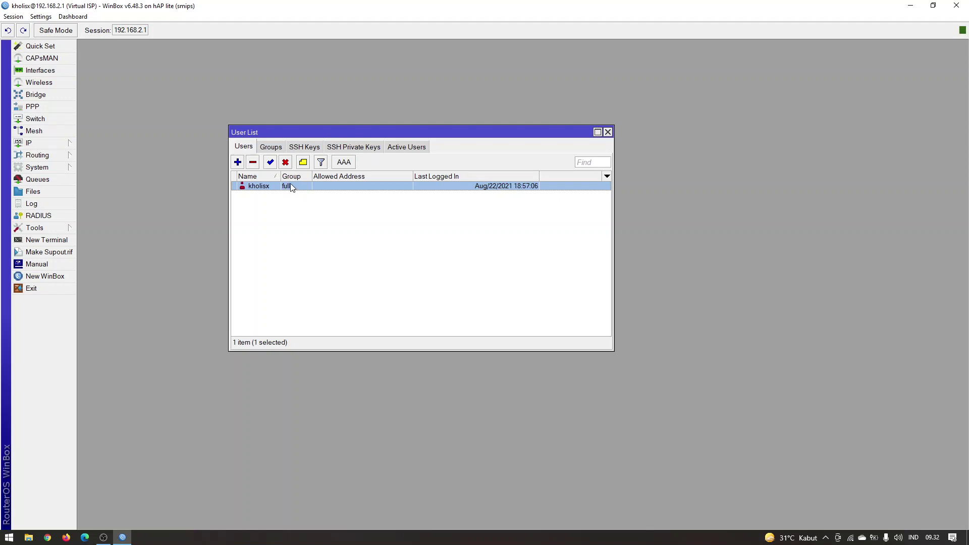
left_click_drag(279, 176, 337, 176)
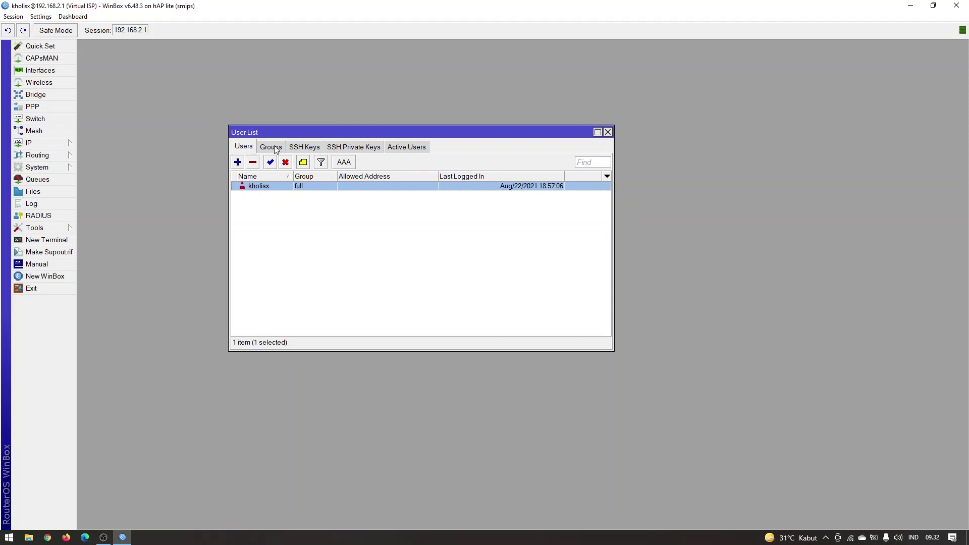
left_click(275, 148)
left_click_drag(329, 132, 187, 57)
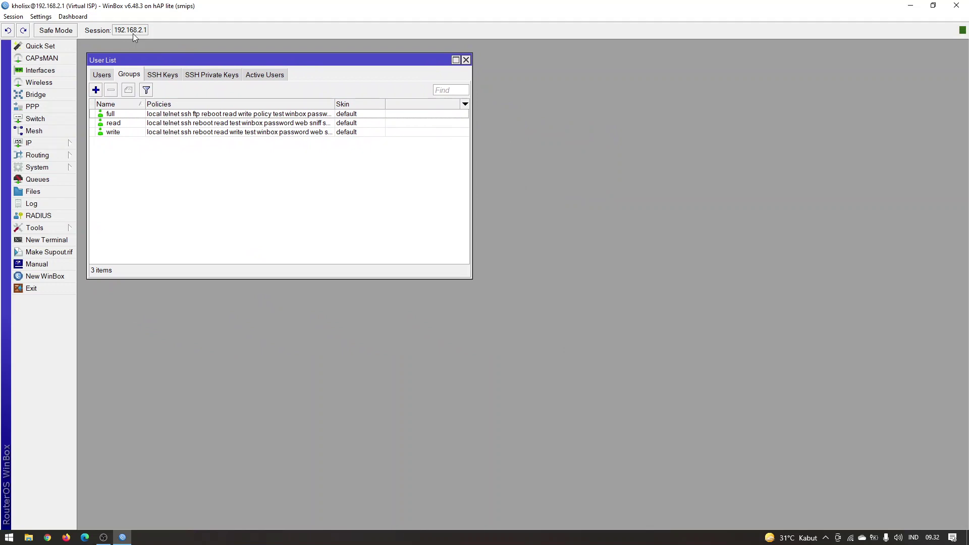
Apply Settings > Zoom In twice, repositioning the User List after each zoom
left_click(40, 16)
left_click(57, 54)
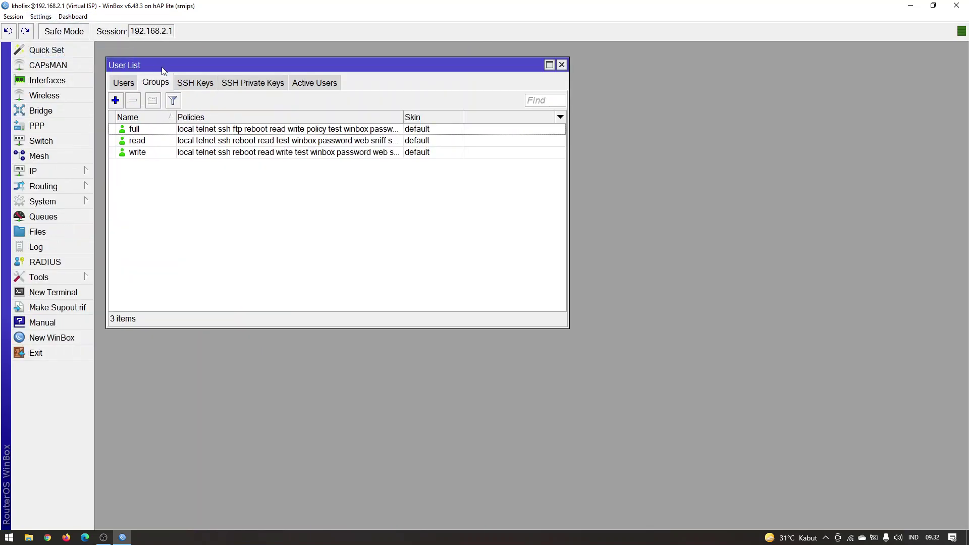
left_click_drag(162, 66, 158, 60)
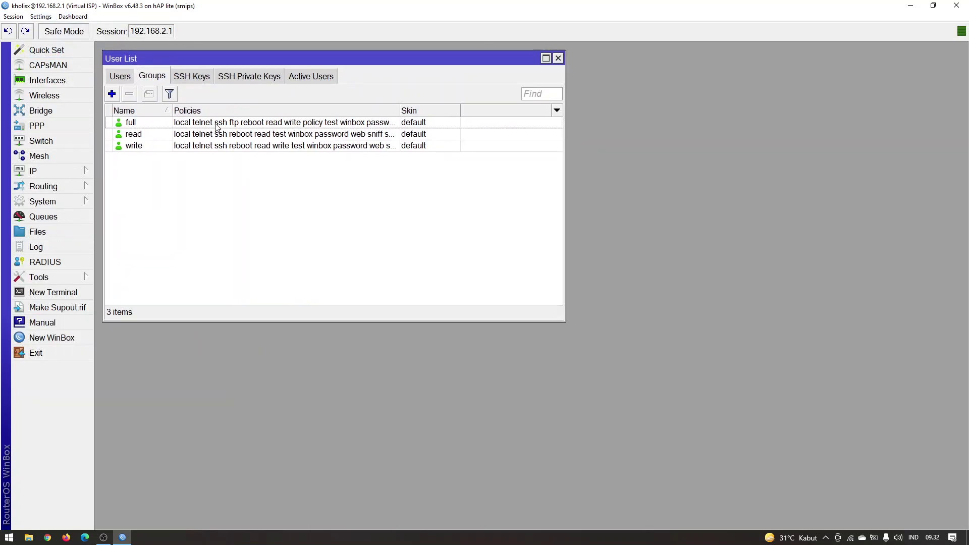
left_click(41, 17)
left_click(57, 53)
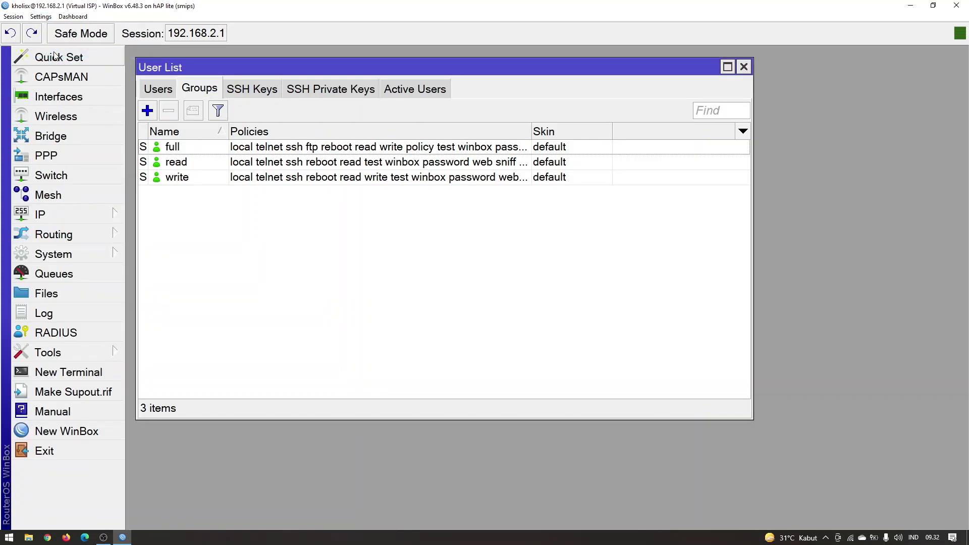
left_click_drag(195, 65, 195, 67)
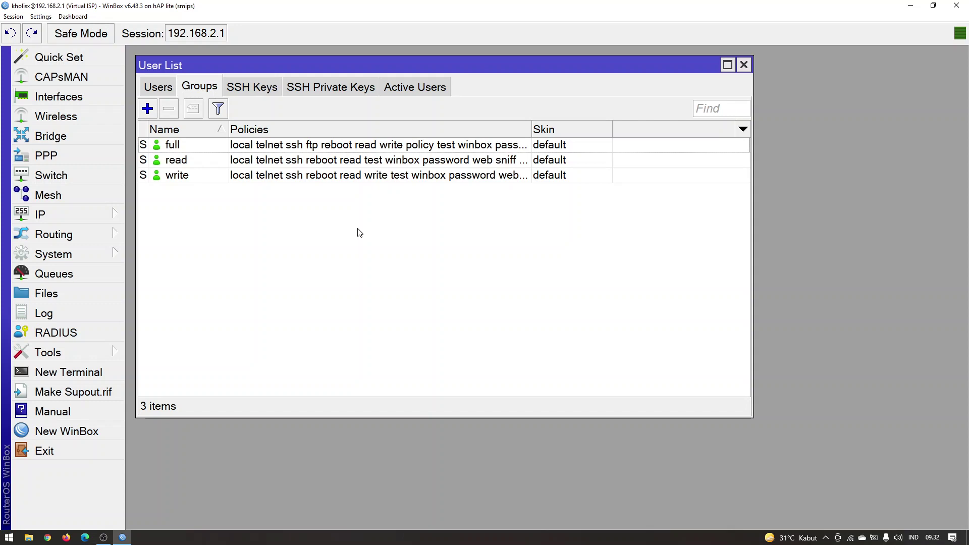
Open the Group dialogs for full, read and write from the Groups list
double_click(271, 149)
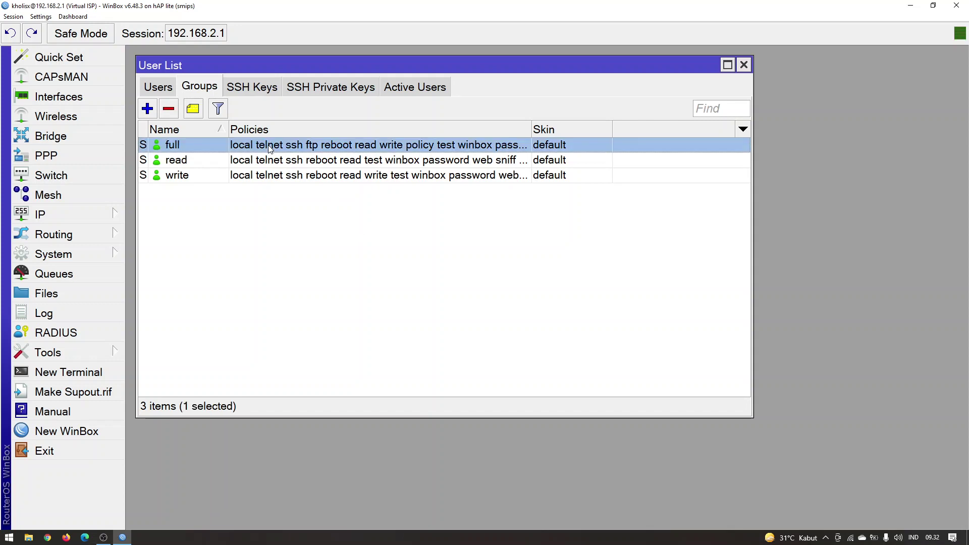
left_click_drag(736, 231, 232, 223)
double_click(236, 163)
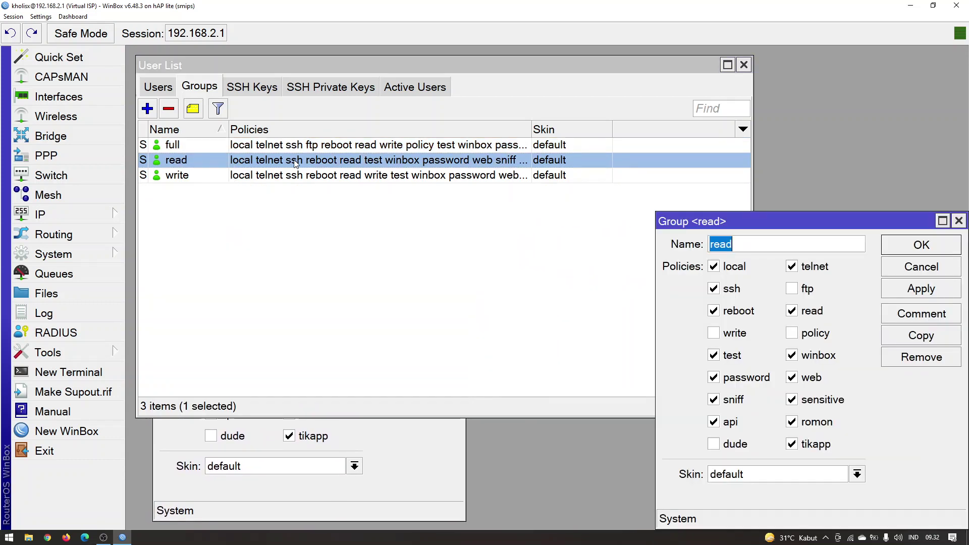
left_click_drag(734, 218, 549, 213)
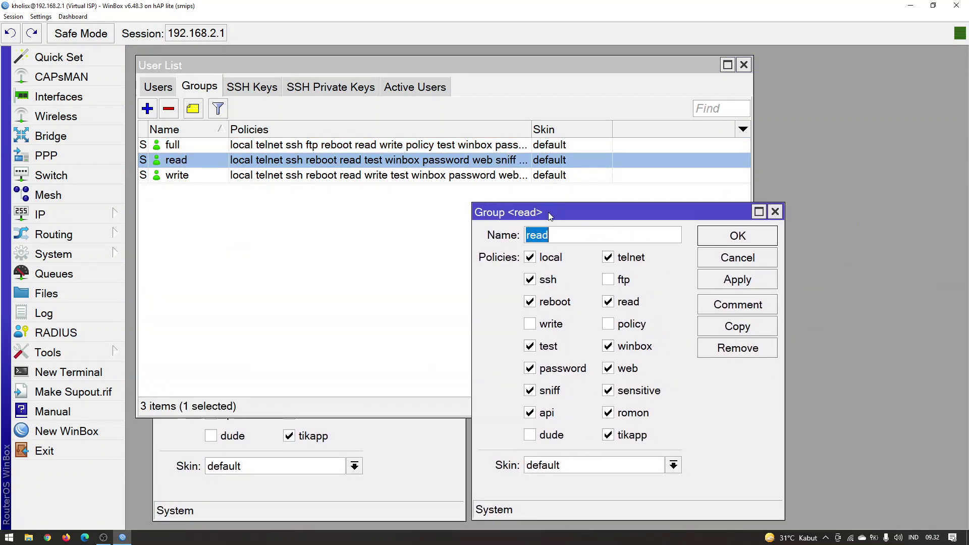
left_click(291, 179)
double_click(292, 176)
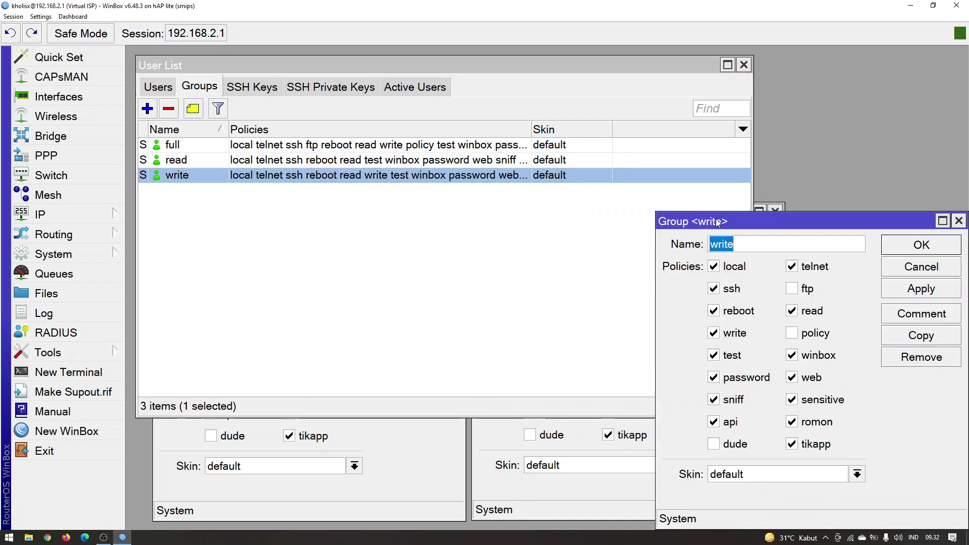
left_click_drag(718, 223, 774, 74)
Arrange the full, read and write group windows side by side across the screen
left_click(490, 441)
left_click_drag(576, 212, 545, 210)
left_click(442, 447)
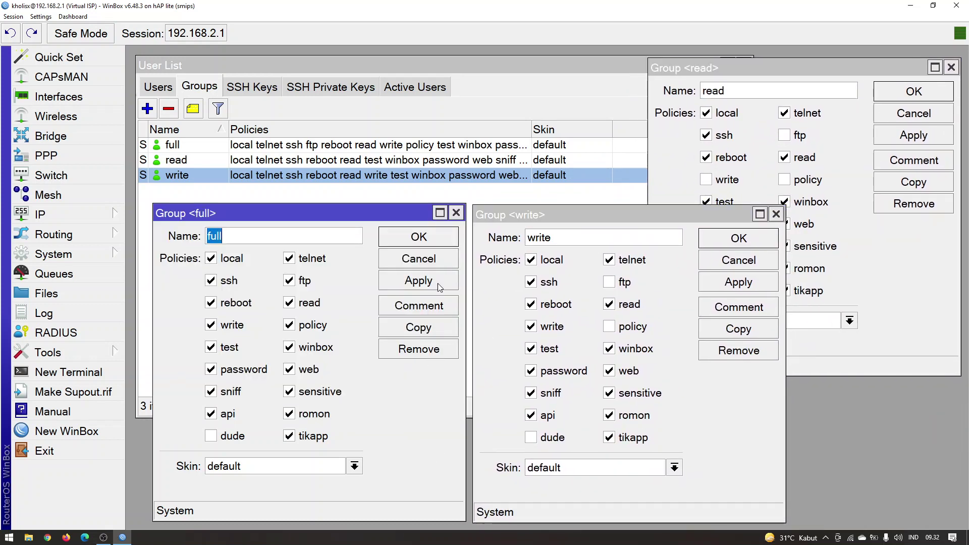
left_click_drag(394, 213, 375, 212)
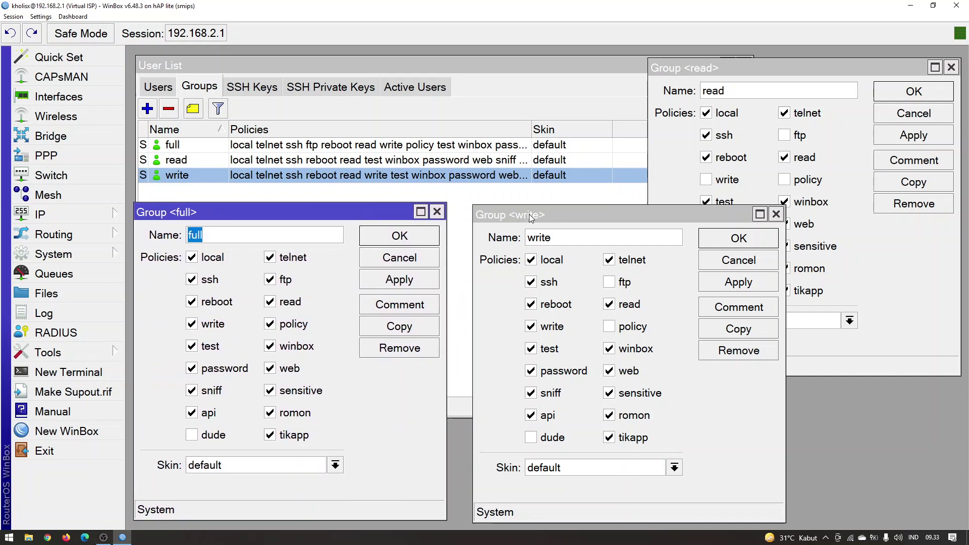
left_click_drag(530, 217, 511, 215)
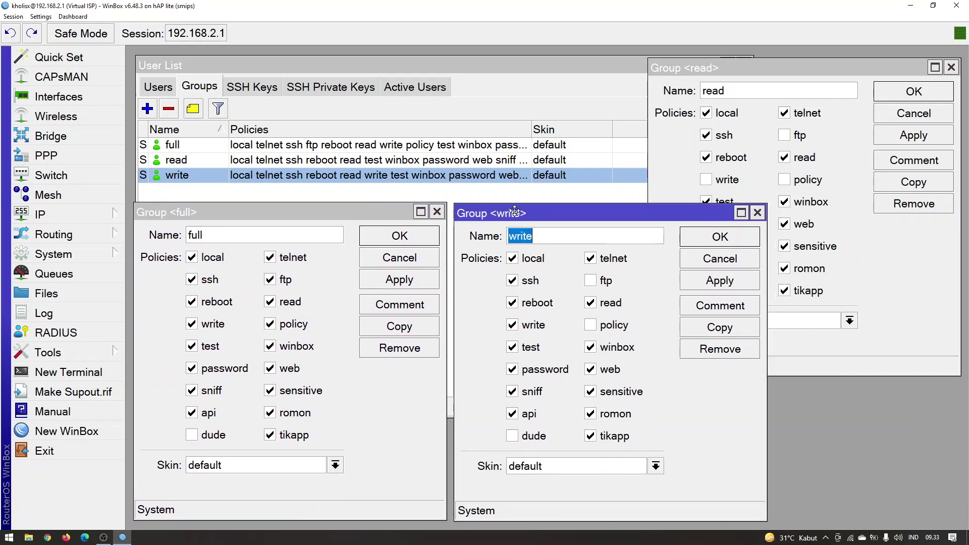
Bring the read, full and write group policies forward in turn to explain them
left_click(682, 83)
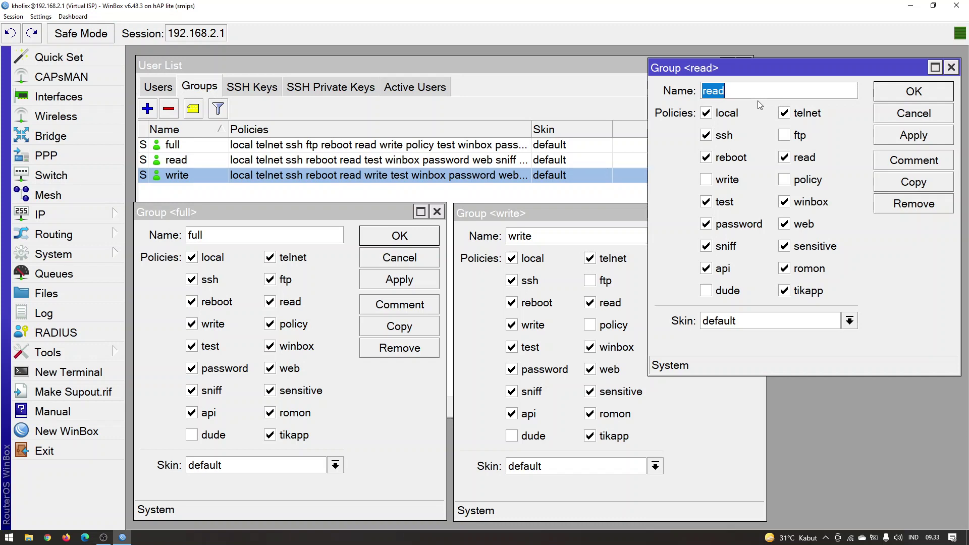
left_click(405, 402)
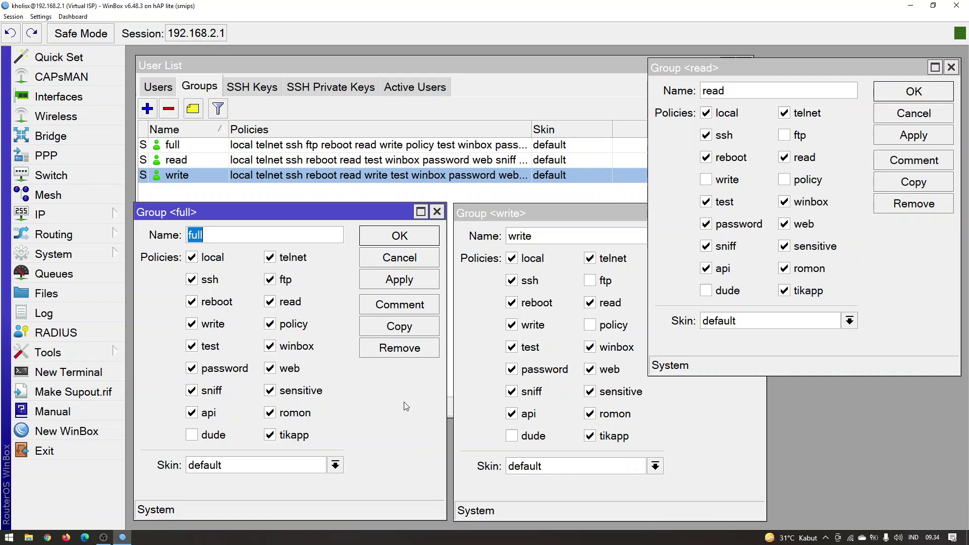
left_click(748, 432)
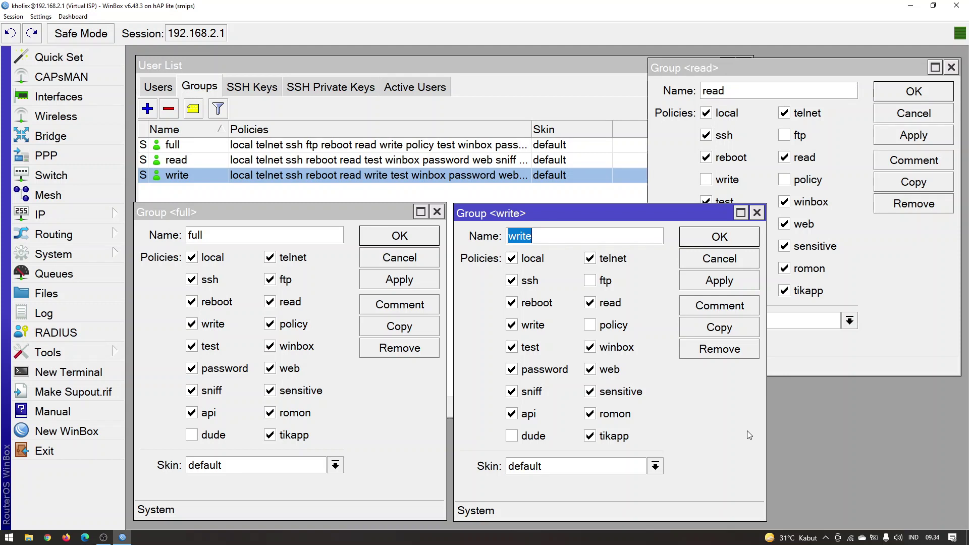
Create a test user in the full group, then delete it again
left_click(173, 90)
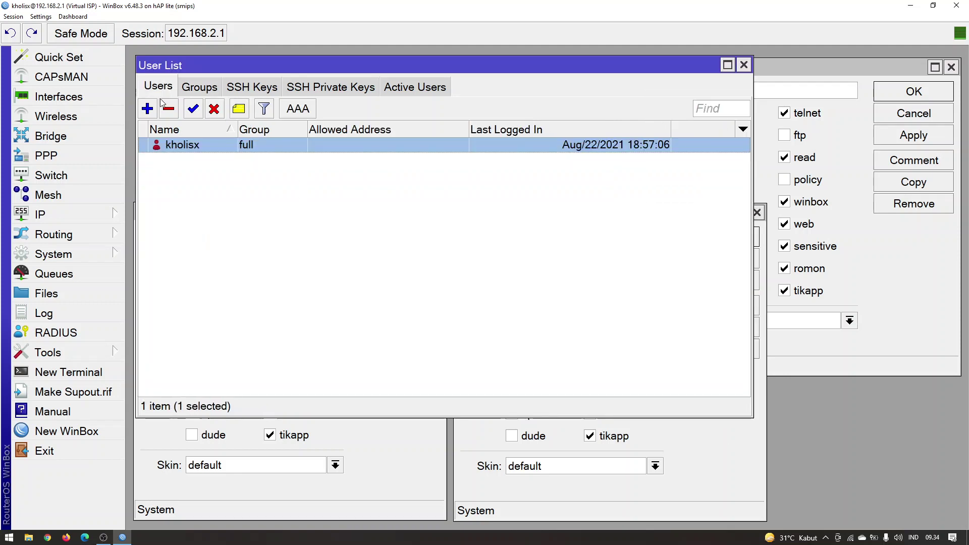
left_click(147, 108)
type("kho")
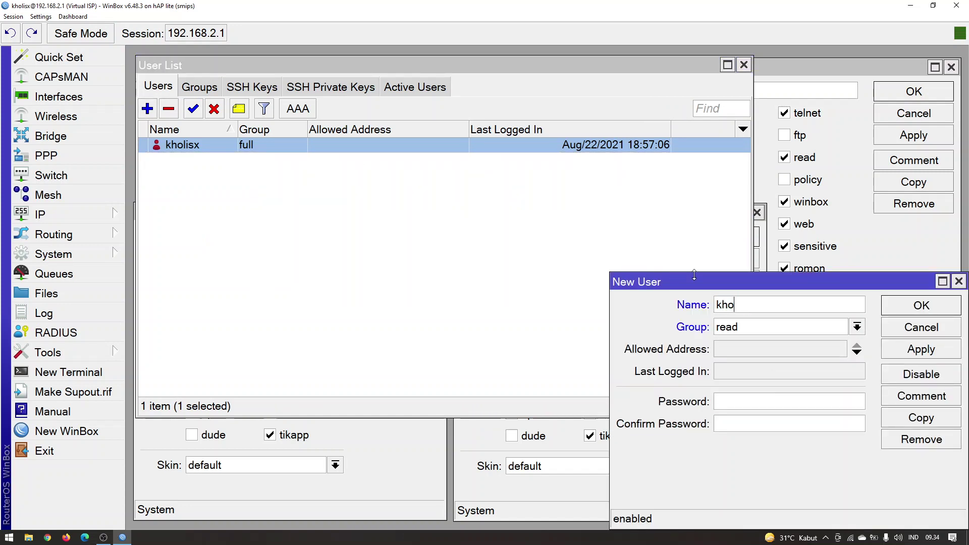
type("lis-full")
left_click(796, 331)
left_click(780, 343)
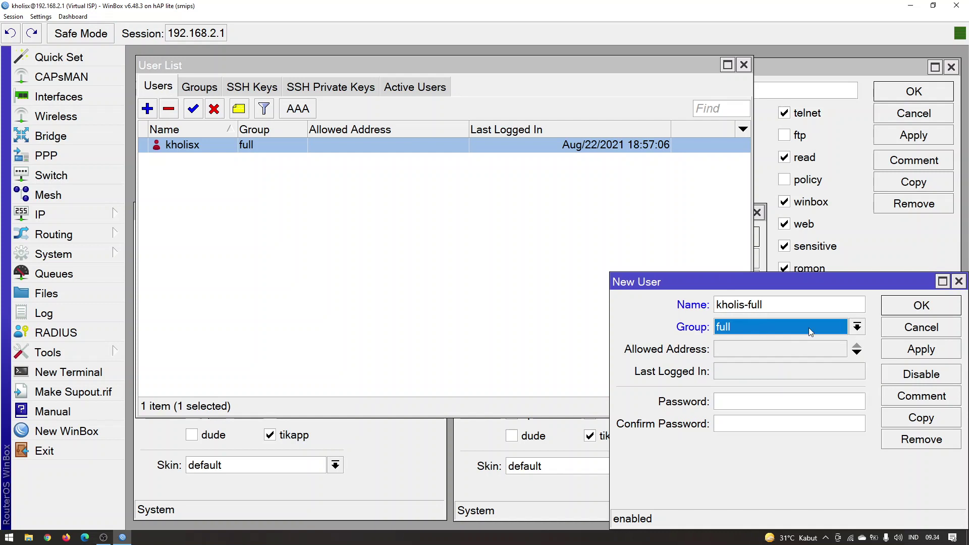
left_click(917, 306)
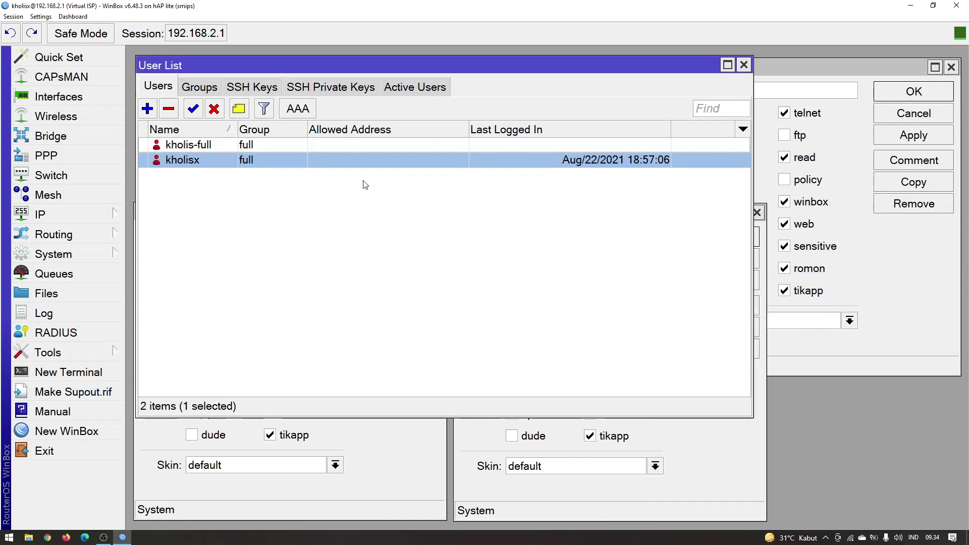
double_click(241, 146)
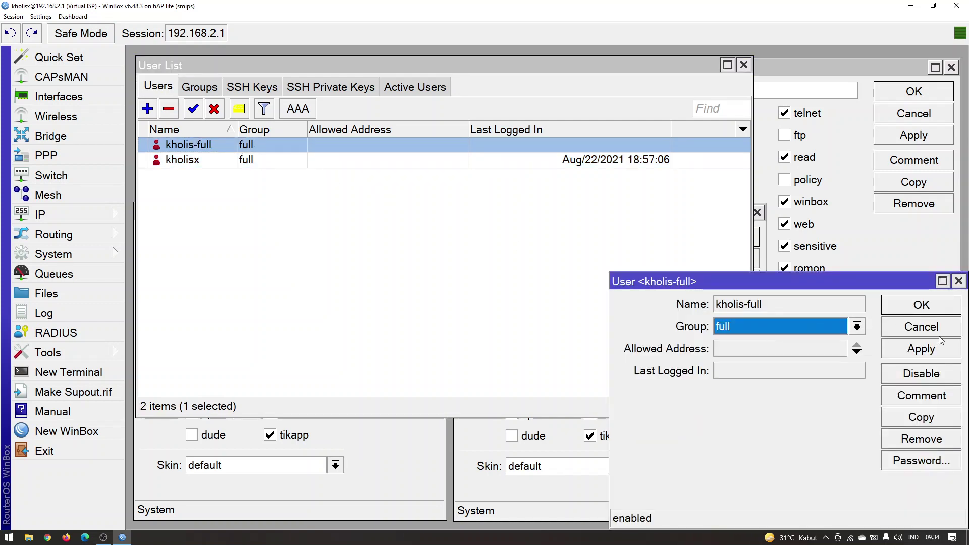
left_click(922, 439)
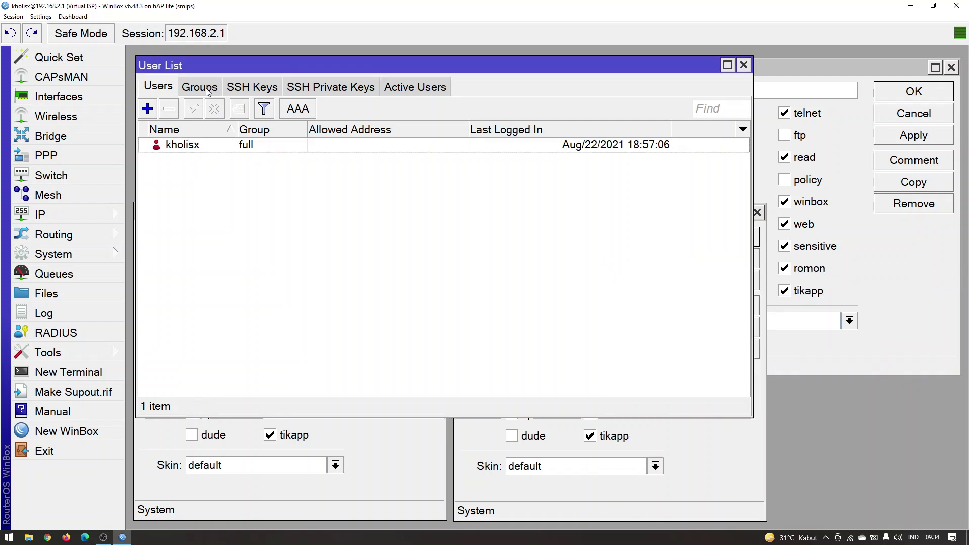
Add another test user assigned to the write group
left_click(147, 108)
type("kholis-")
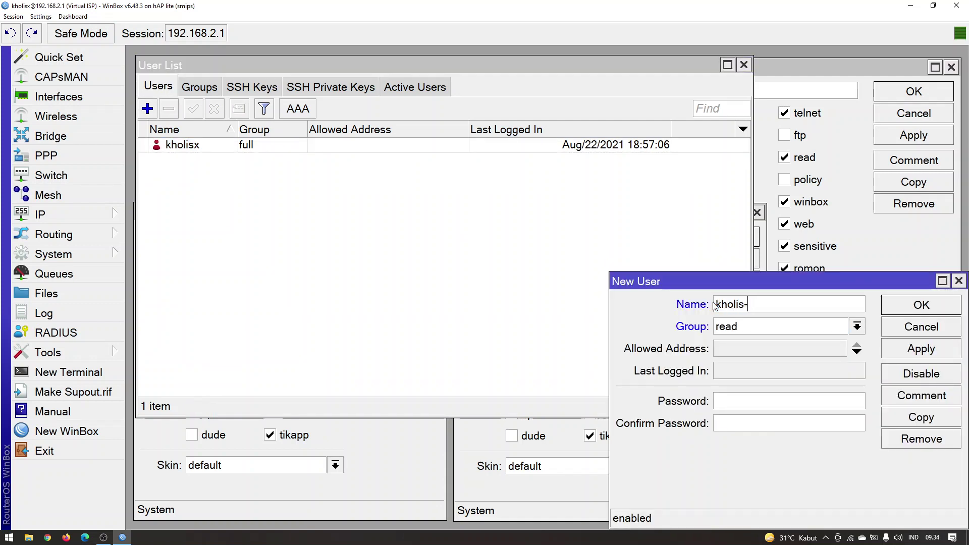
type("write")
left_click(744, 326)
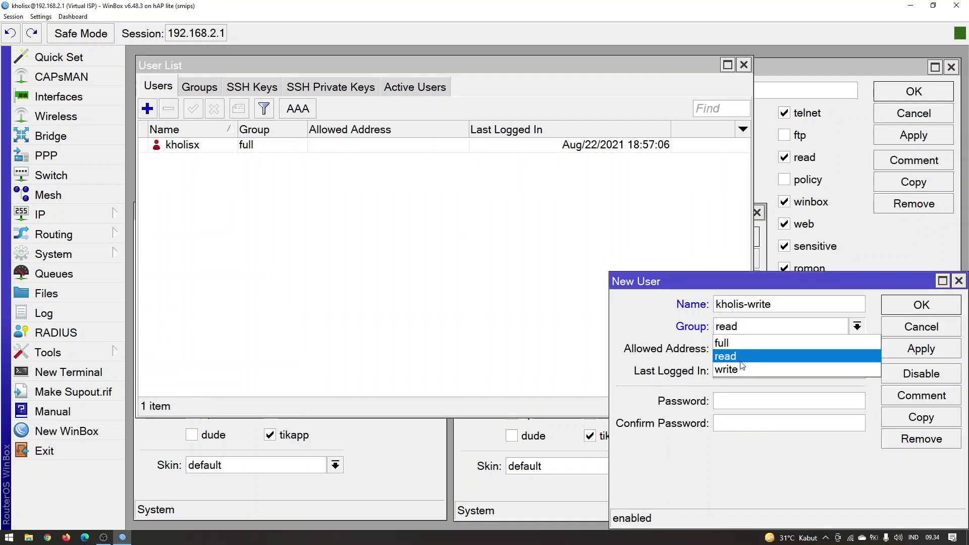
left_click(762, 364)
left_click(904, 310)
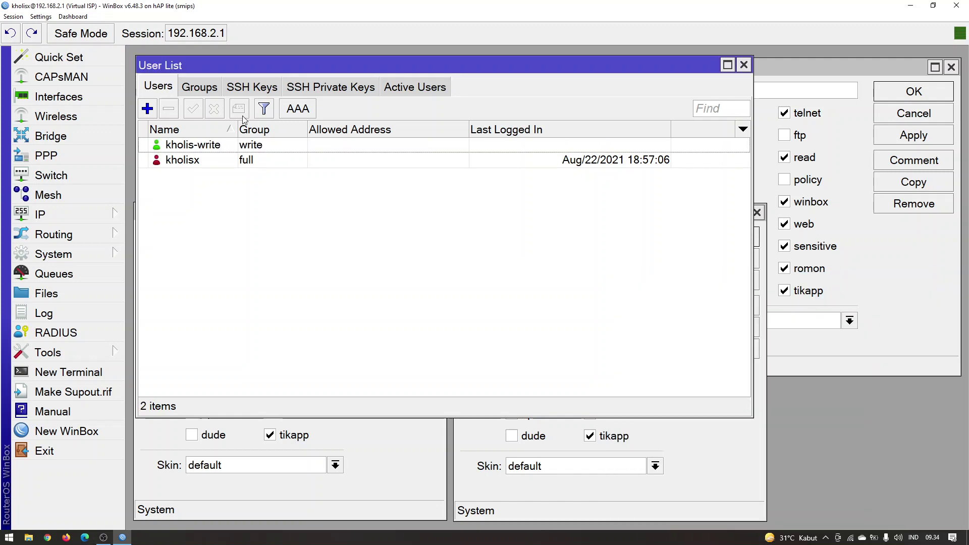
Cycle between the Groups tab, the full and write group windows, and the Users tab
left_click(209, 89)
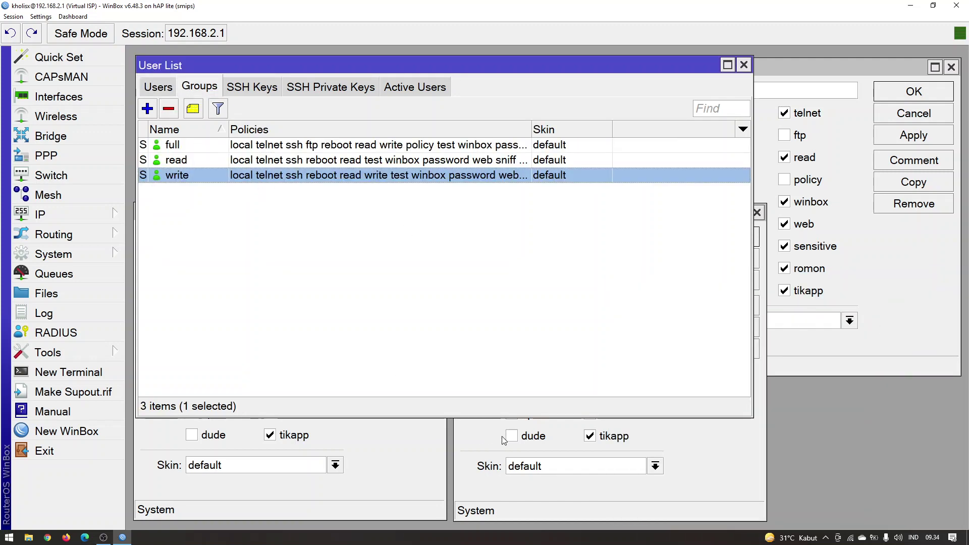
left_click(374, 442)
left_click(708, 455)
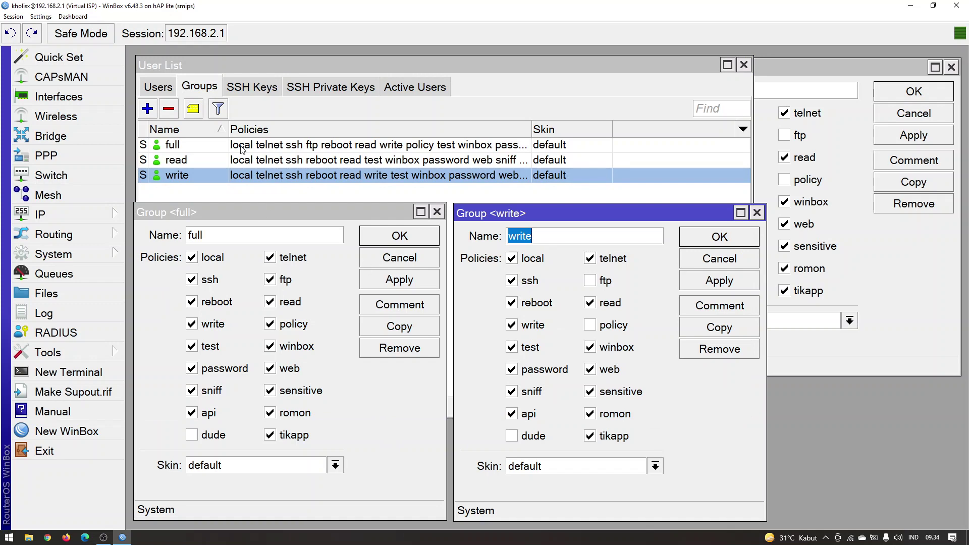
left_click(157, 87)
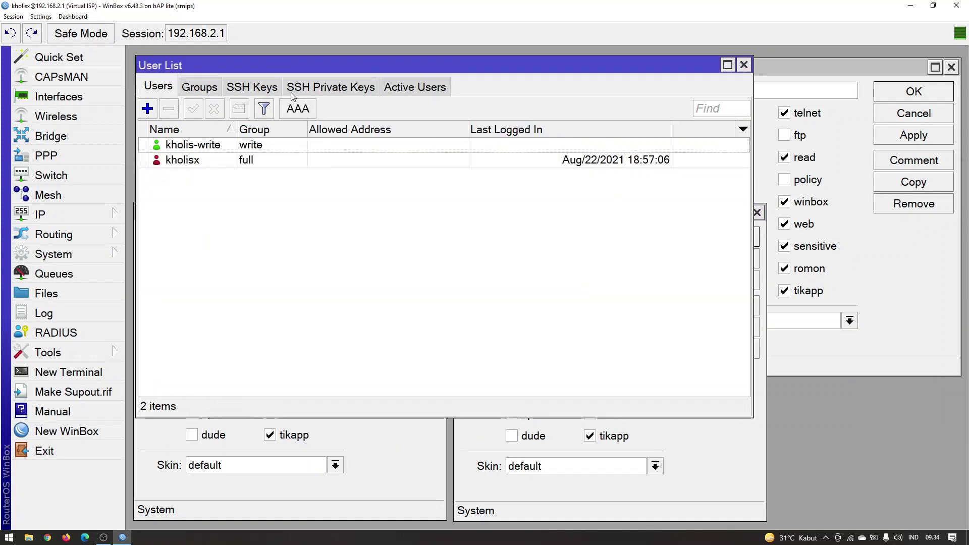
left_click(384, 453)
left_click(678, 456)
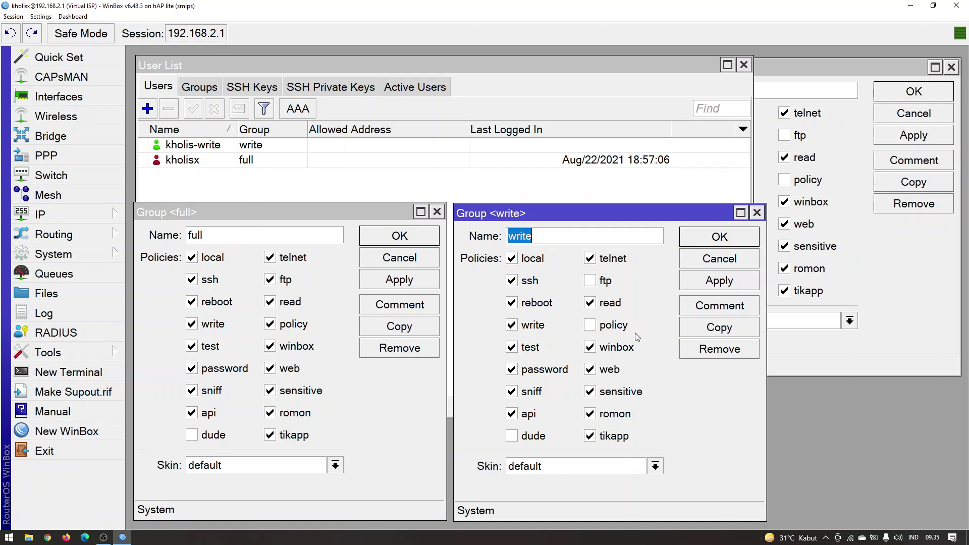
Nudge the write group window aside and bring Group <read> to the front
left_click_drag(556, 212, 555, 211)
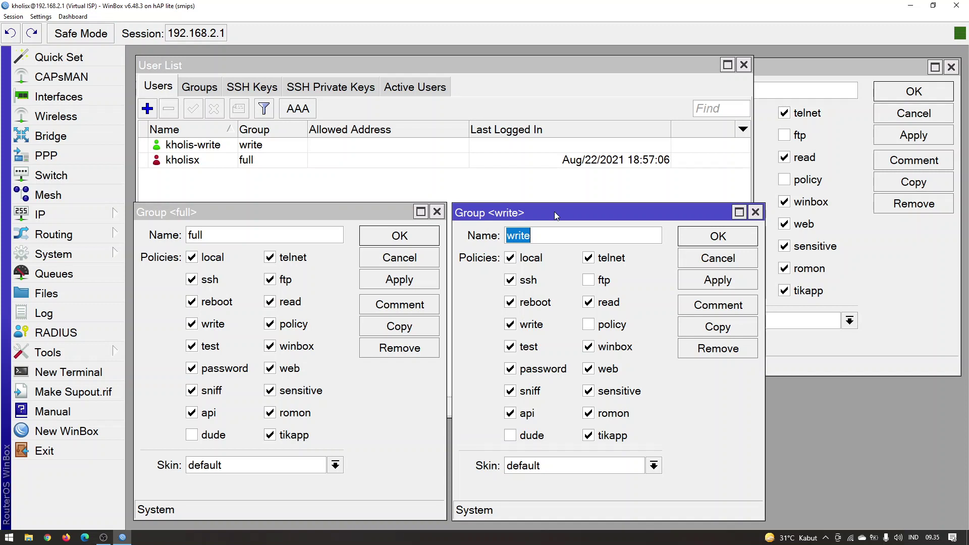
left_click(909, 262)
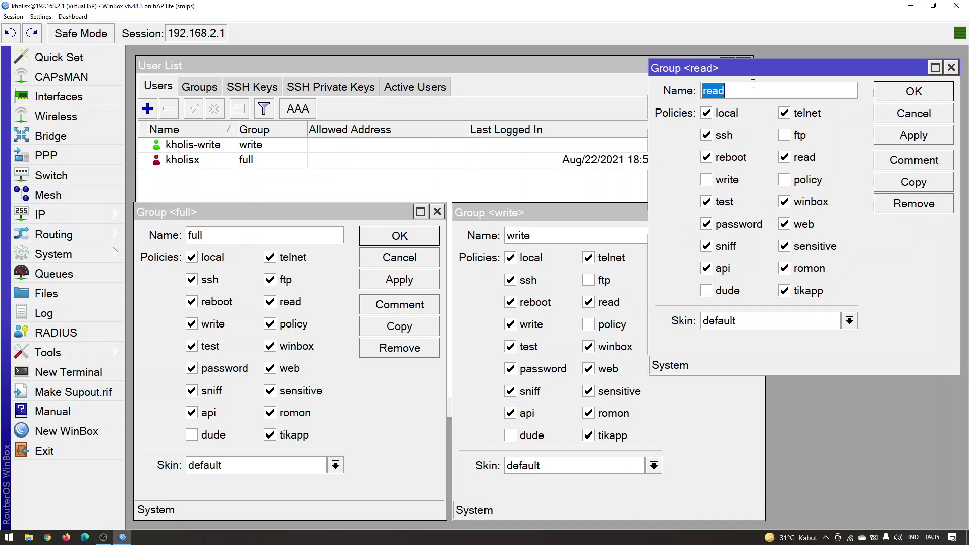
Add a third test user, keeping the default read group
left_click(147, 108)
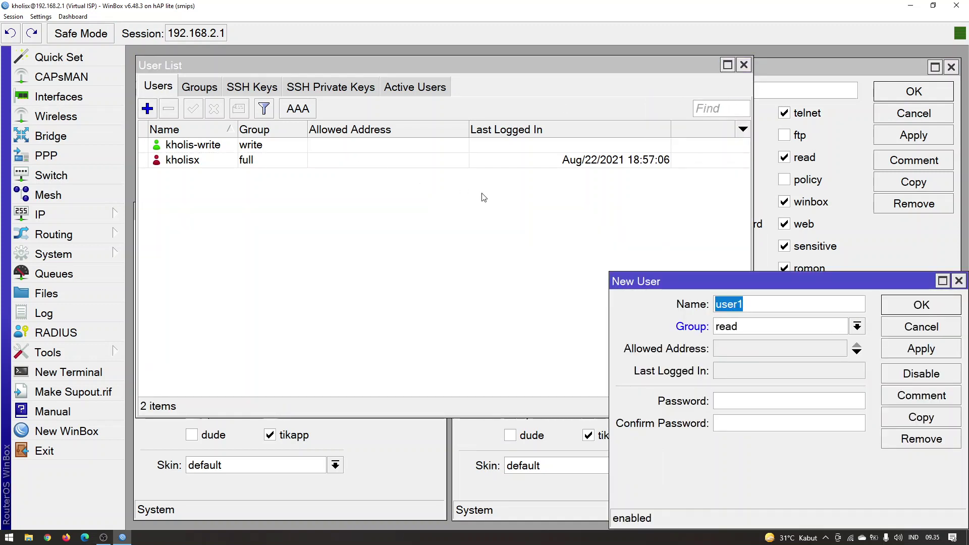
type("kholis-read")
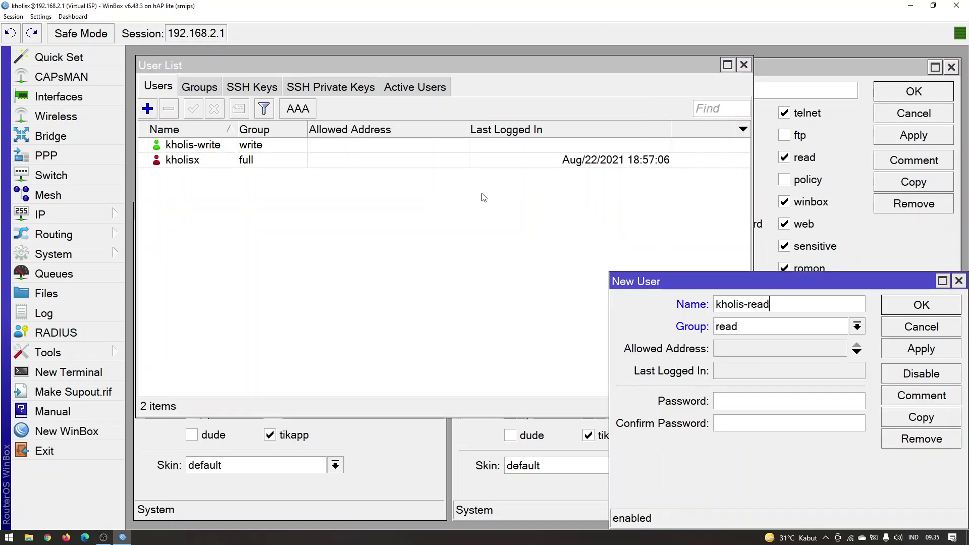
left_click(912, 307)
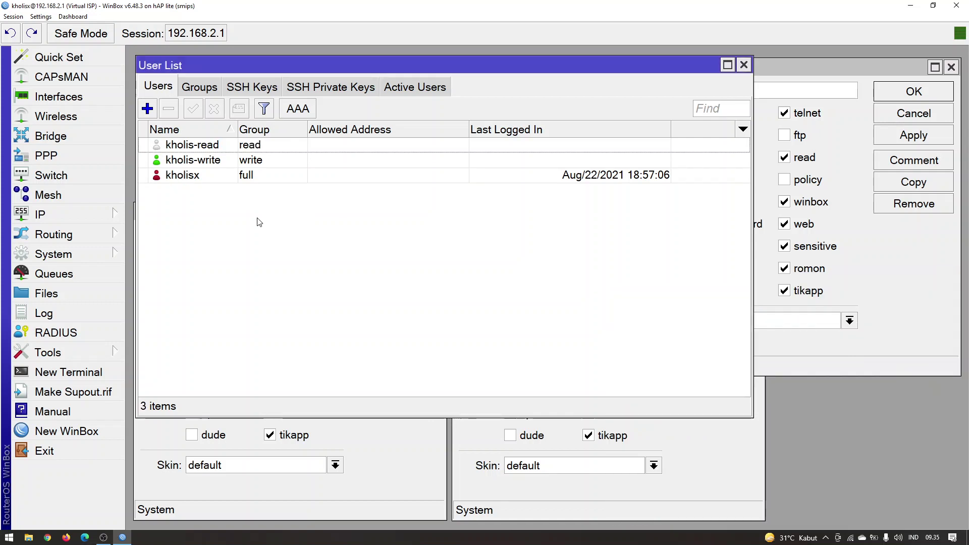
Click through the read, write and full-group users in the User List
left_click(224, 147)
left_click(222, 162)
left_click(218, 179)
left_click(226, 158)
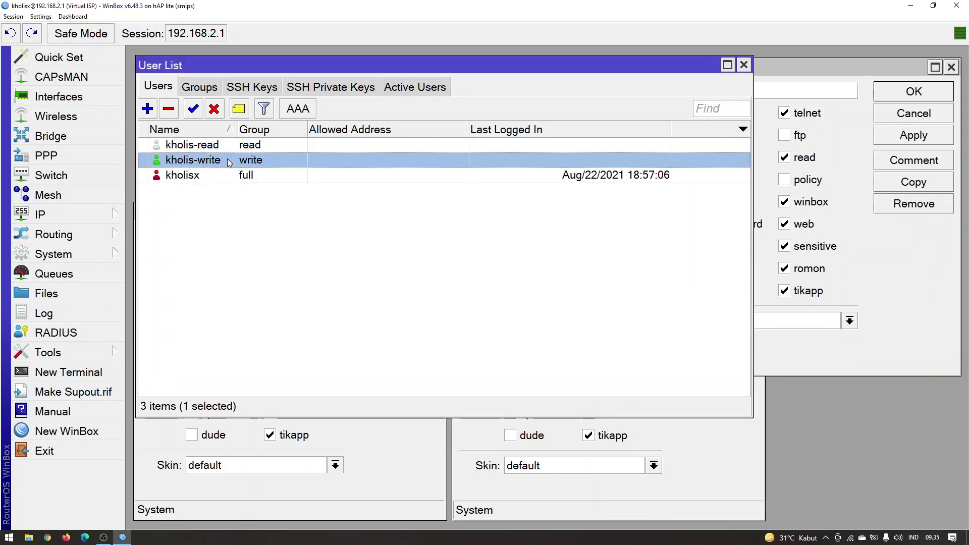
left_click(226, 148)
left_click(220, 175)
left_click(222, 160)
left_click(225, 146)
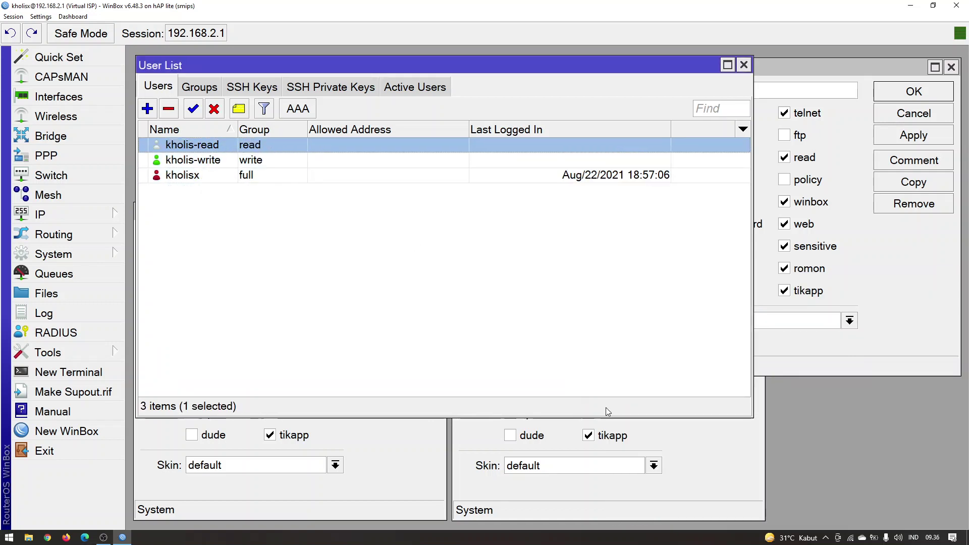
Flip between the write, full and read group windows comparing policies, then show Interfaces
left_click(618, 470)
left_click(397, 441)
left_click(900, 332)
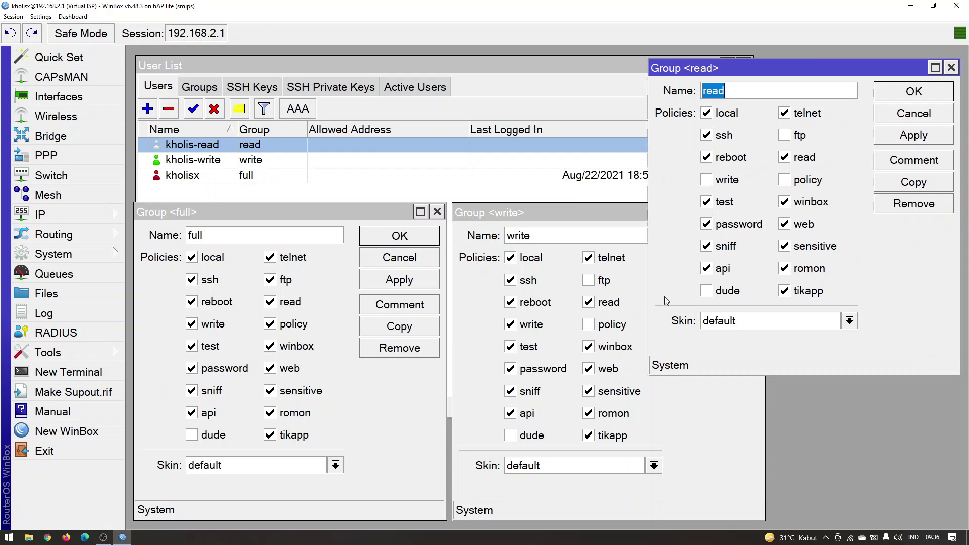
left_click(696, 409)
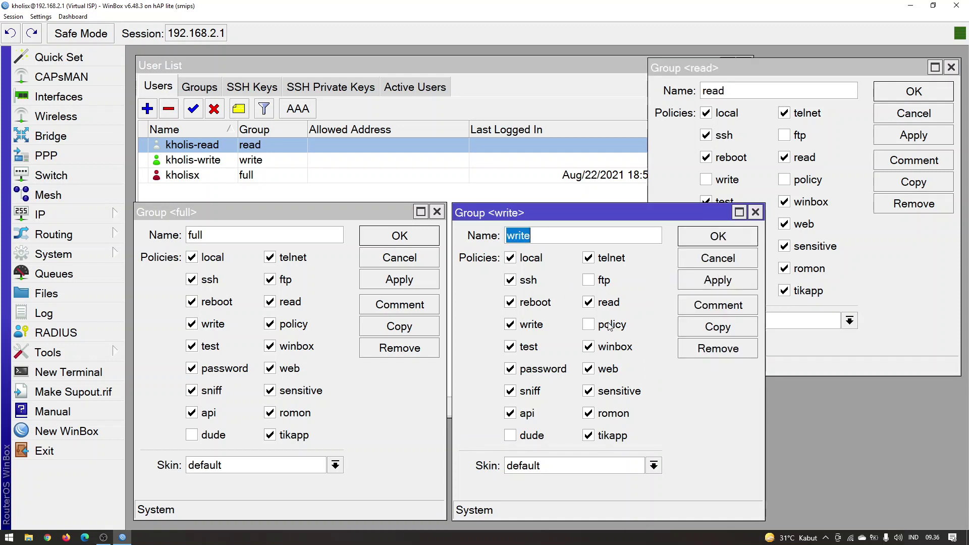
left_click(898, 306)
left_click(696, 434)
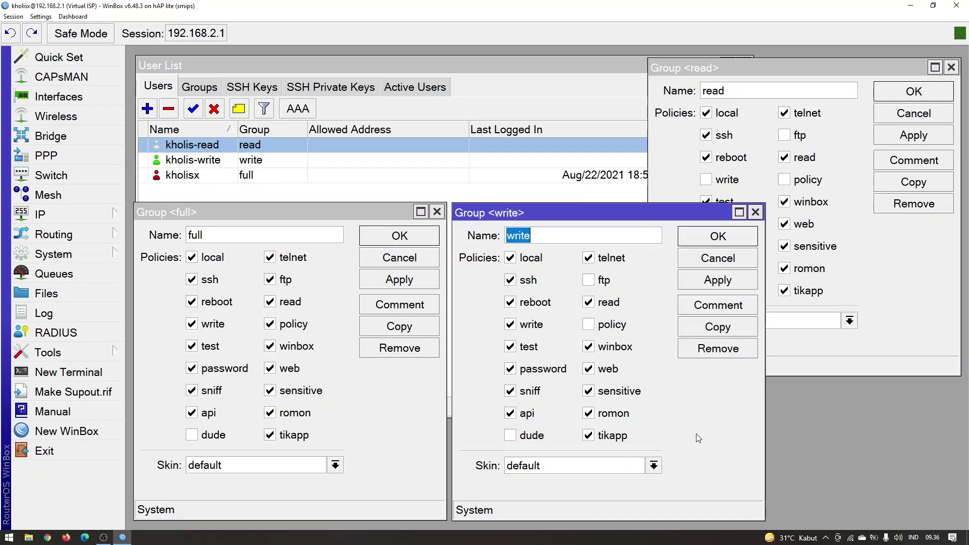
left_click(893, 273)
left_click(728, 428)
left_click(893, 305)
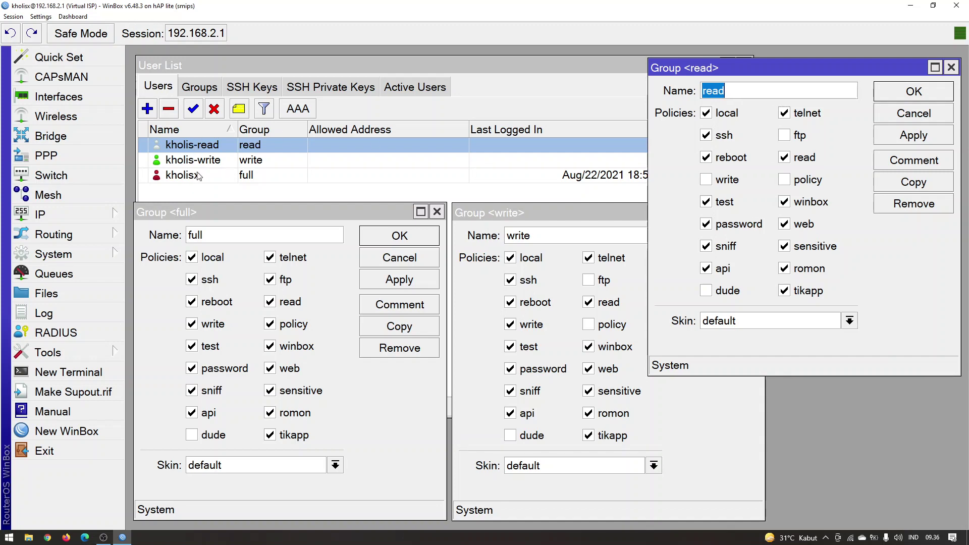
left_click(110, 101)
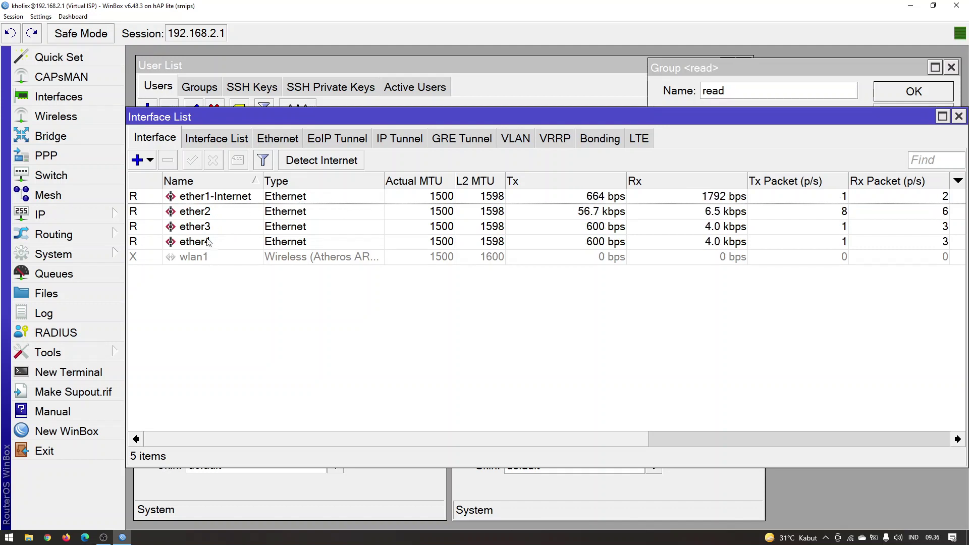
Enable wlan1, disable it again, and close the Interface List
left_click(204, 257)
left_click(193, 162)
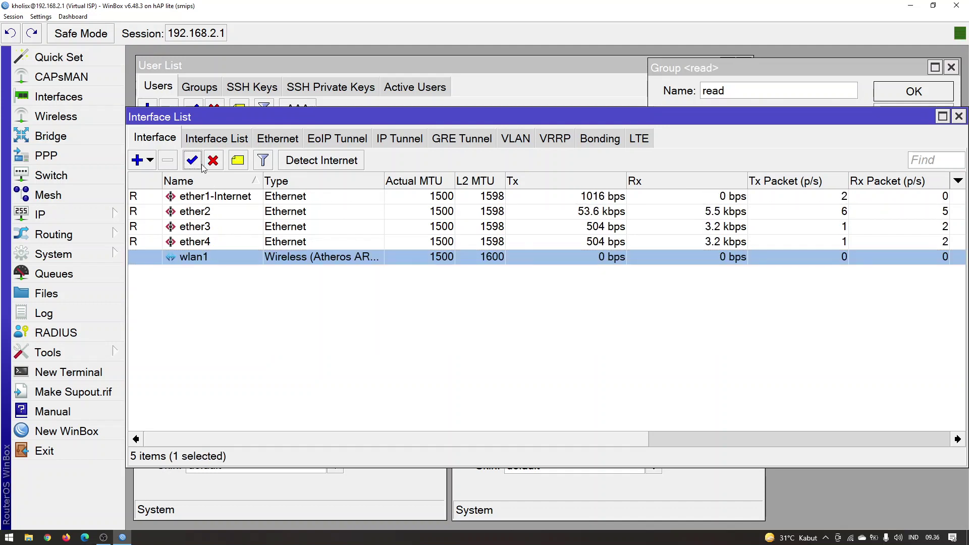
left_click(211, 162)
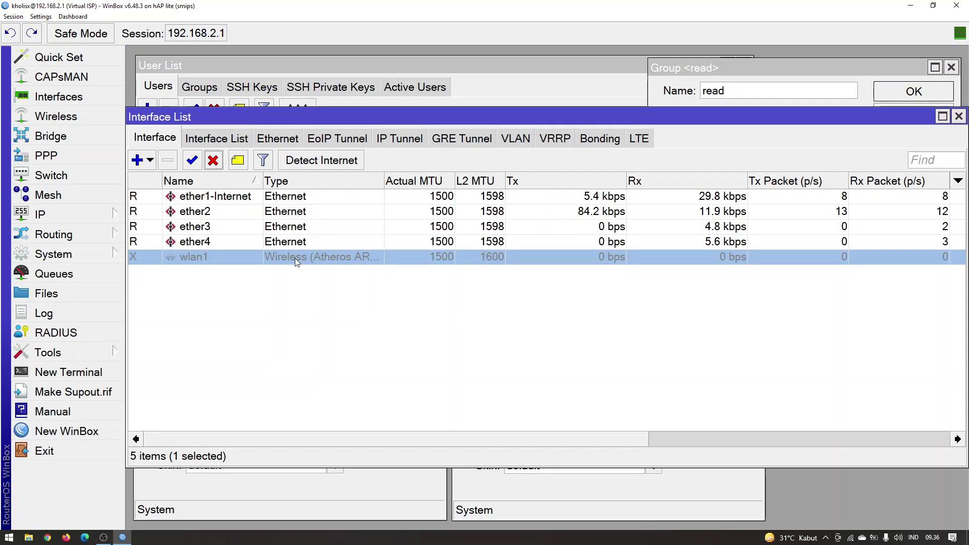
left_click(959, 117)
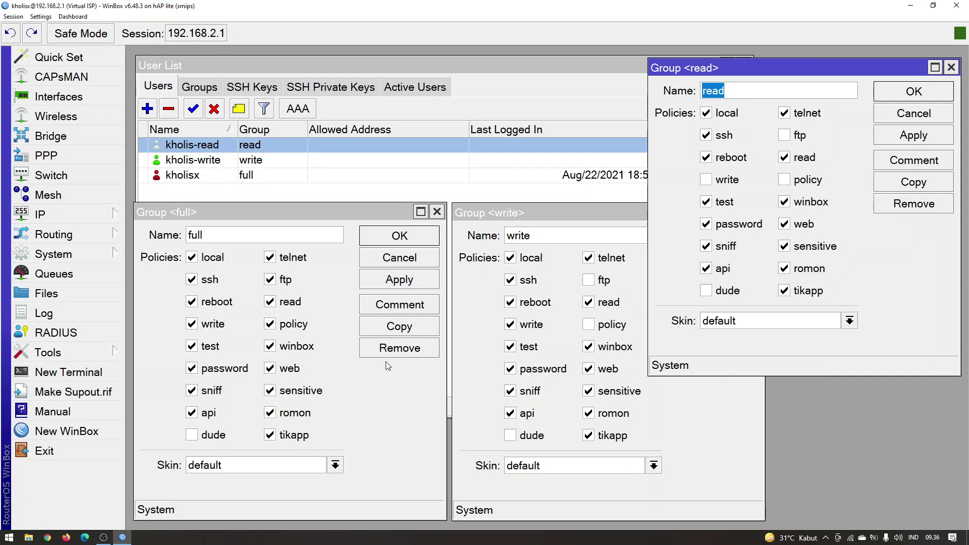
Log in to a new WinBox session as the write-group user with an empty password
left_click(87, 430)
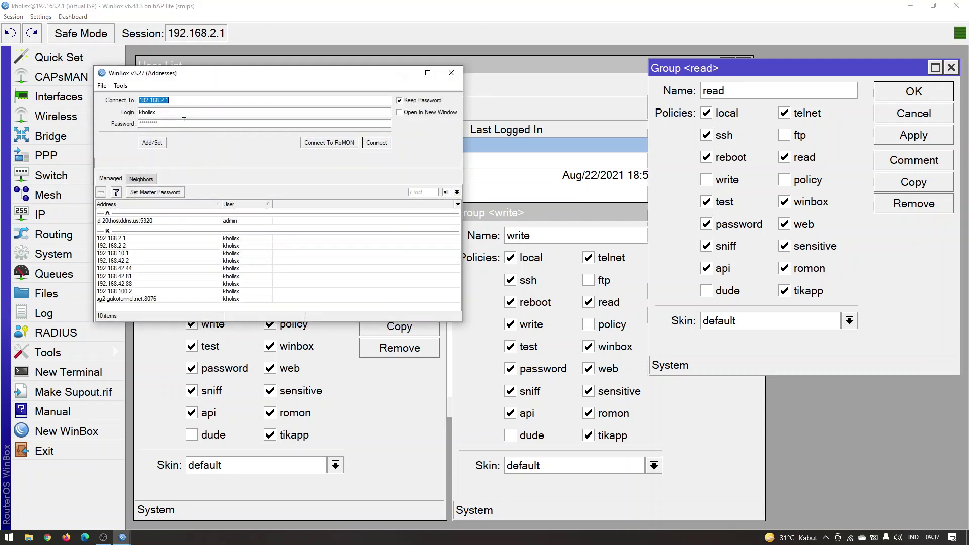
key("BackSpace")
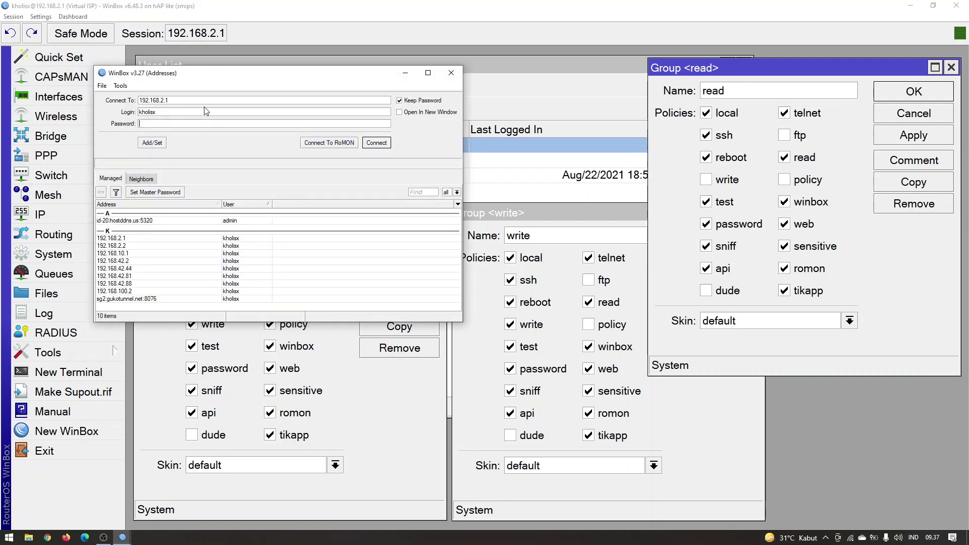
key("BackSpace")
type("-write")
left_click(385, 146)
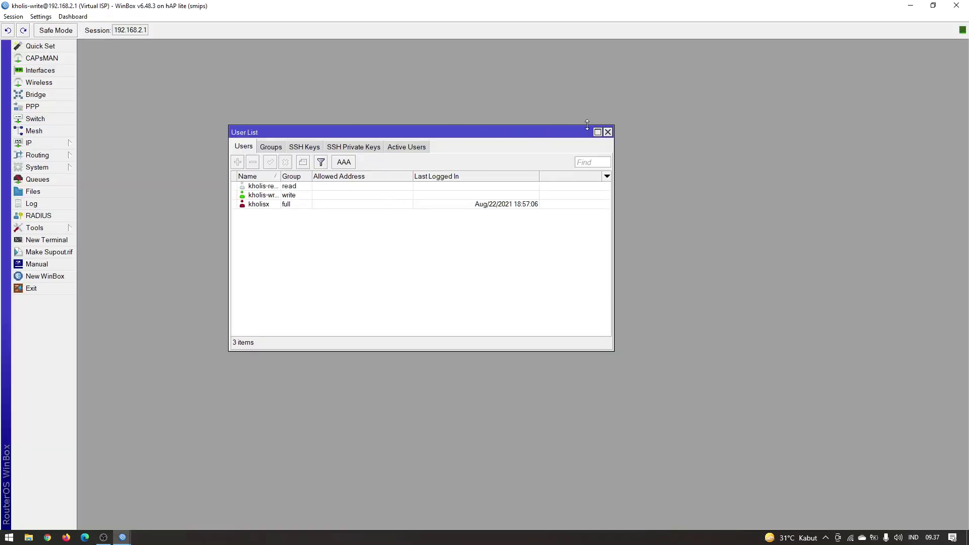
In the write-user session, open Interfaces, raise the list and select wlan1
left_click(608, 131)
left_click(64, 72)
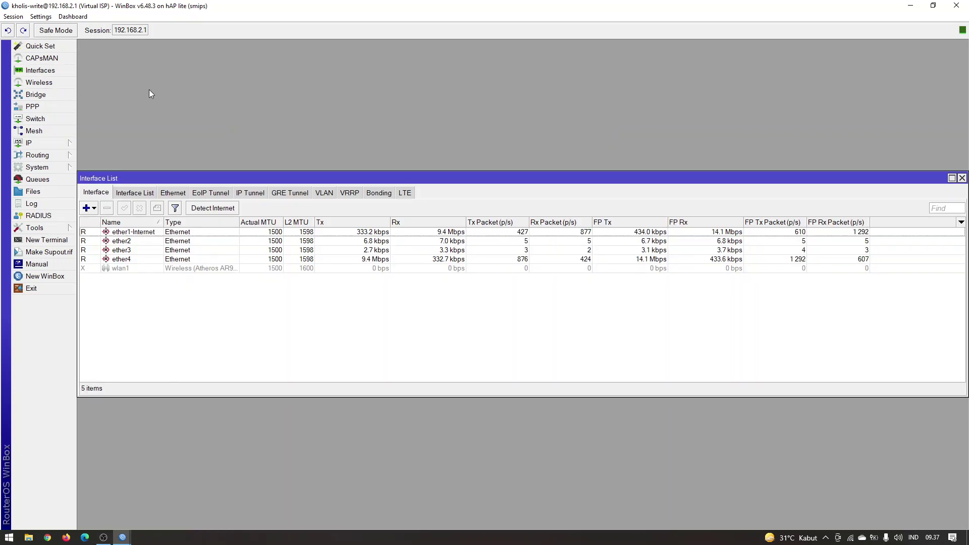
left_click_drag(183, 174, 203, 139)
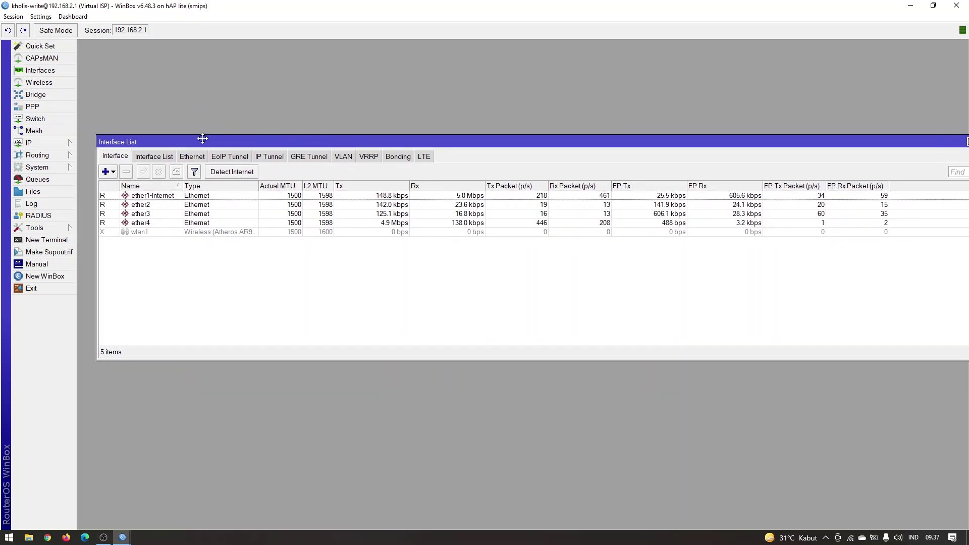
left_click(167, 232)
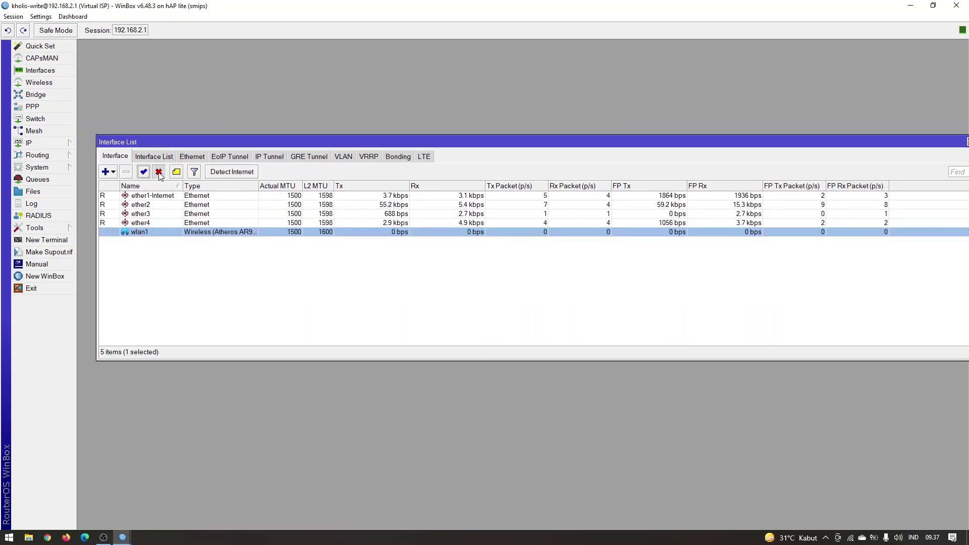
Open System > Users, sort by name and widen the Name column
left_click(48, 168)
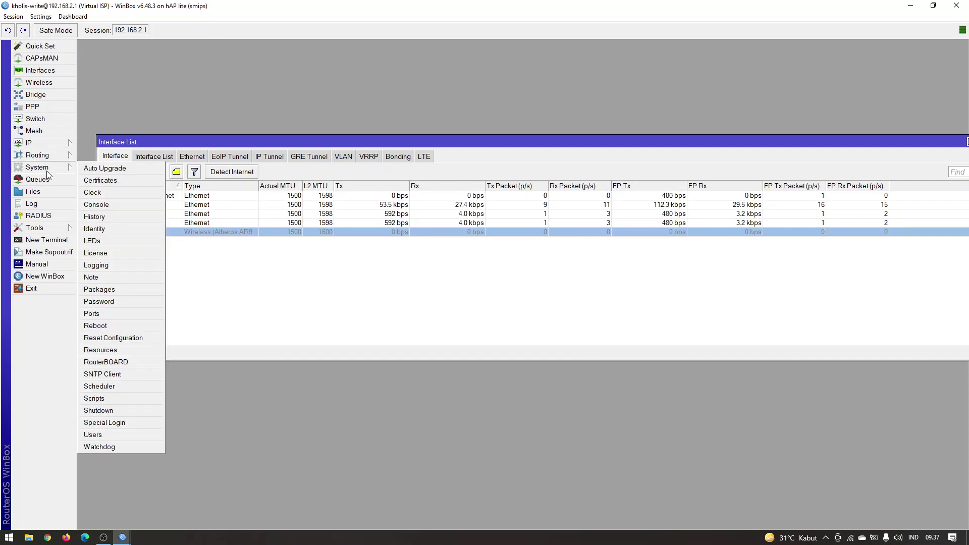
left_click(103, 435)
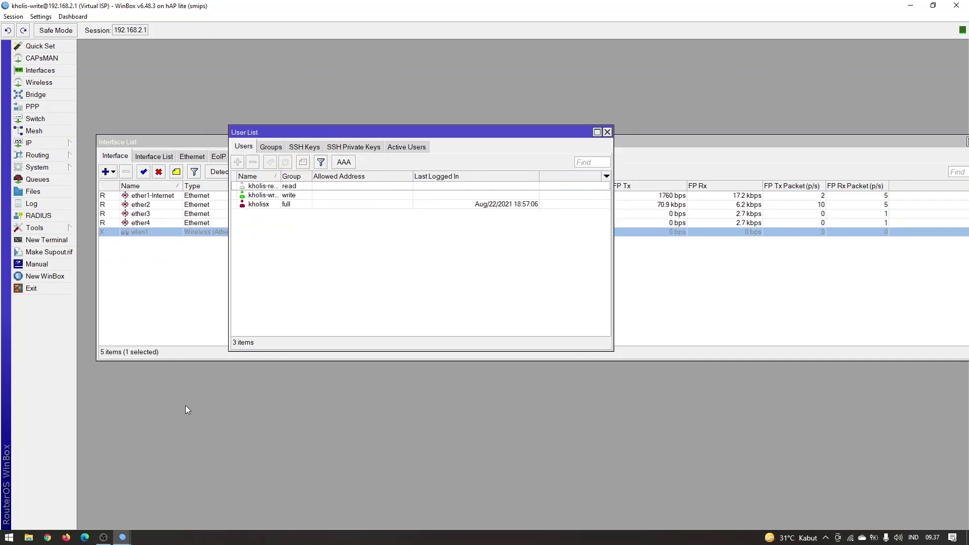
left_click(279, 178)
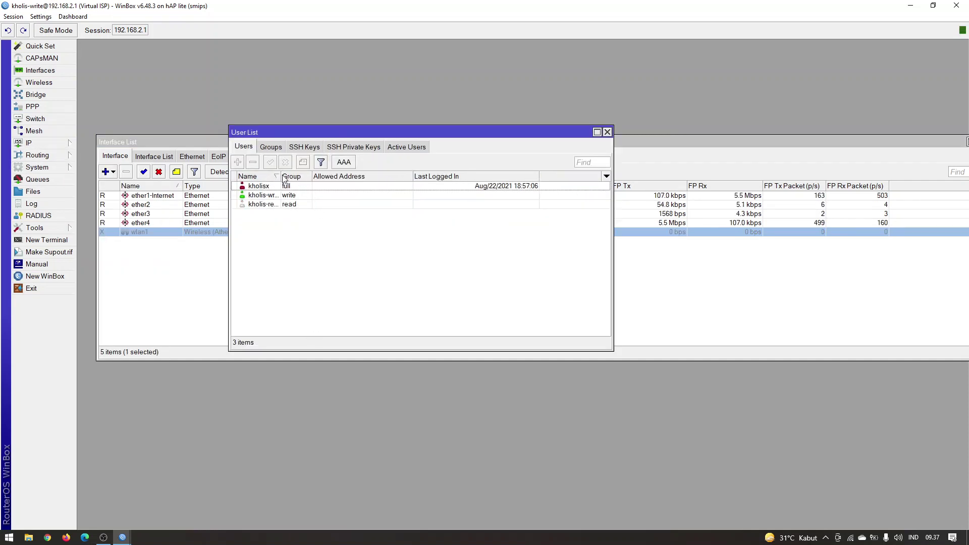
left_click_drag(280, 175, 310, 176)
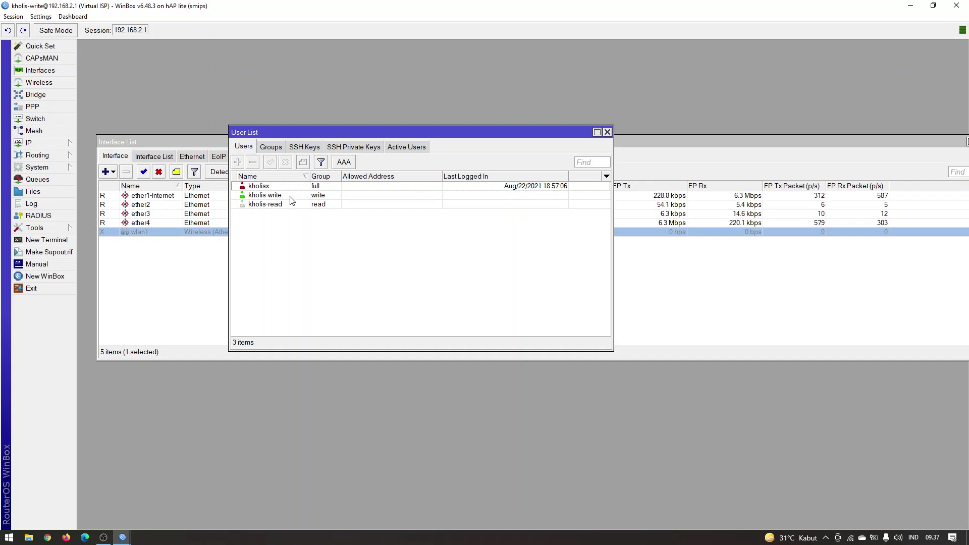
Open the read user's details and test whether its address and group fields are editable
double_click(287, 209)
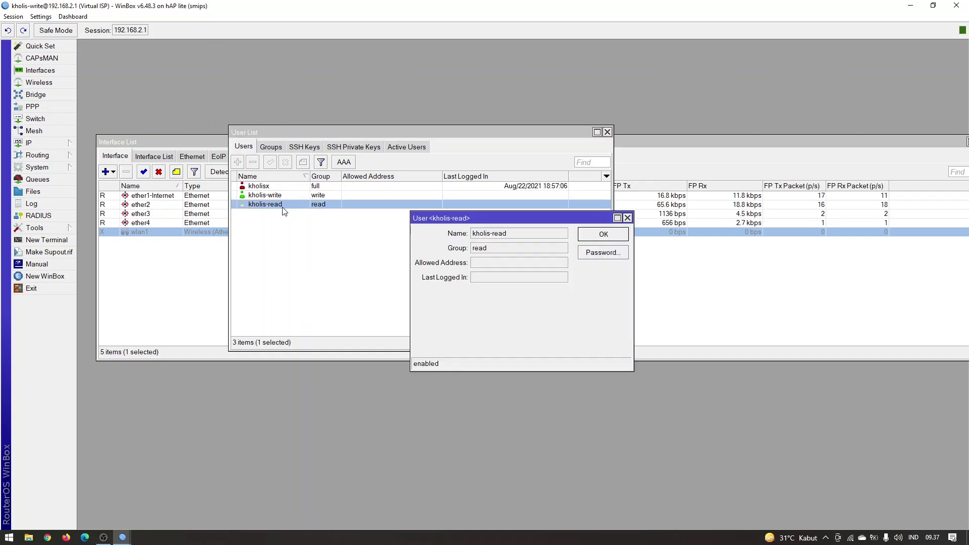
left_click(506, 264)
left_click(503, 277)
left_click(502, 264)
left_click(502, 250)
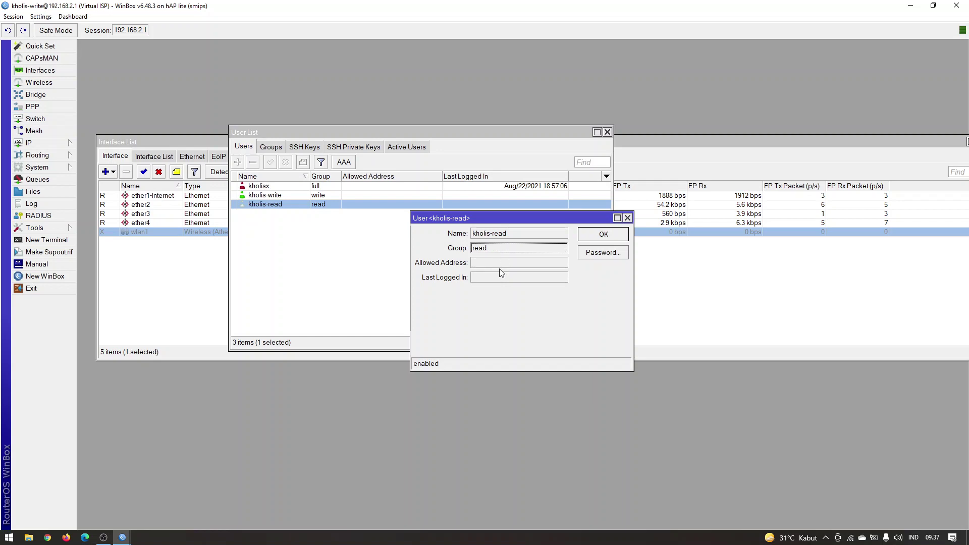
left_click(500, 276)
left_click(627, 218)
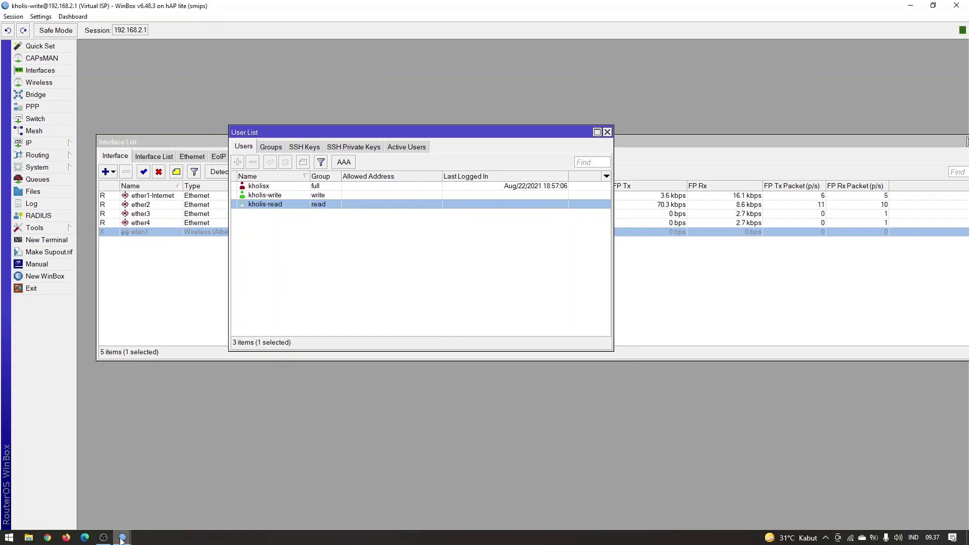
In the full-access session, try groups full, read and write on the read user, discarding changes
mouse_move(122, 537)
left_click(94, 510)
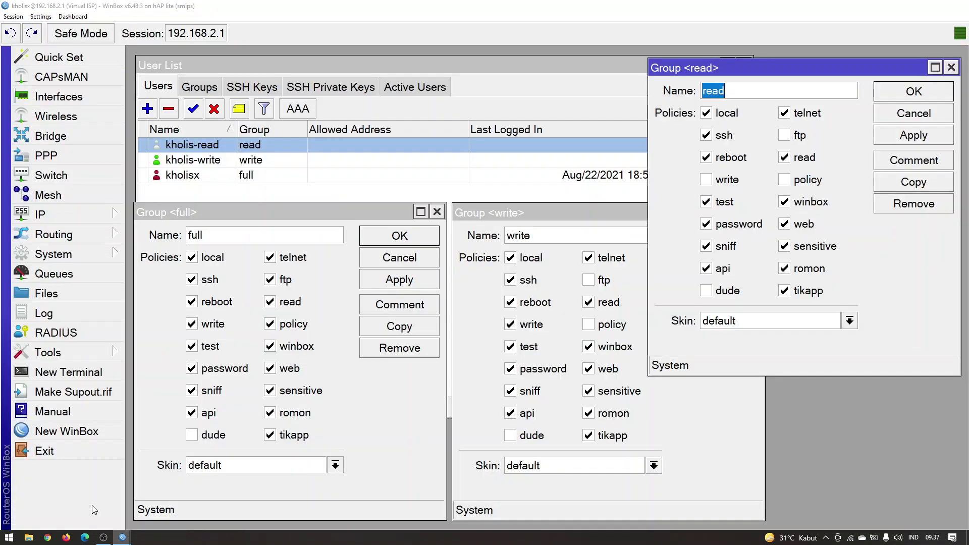
double_click(213, 148)
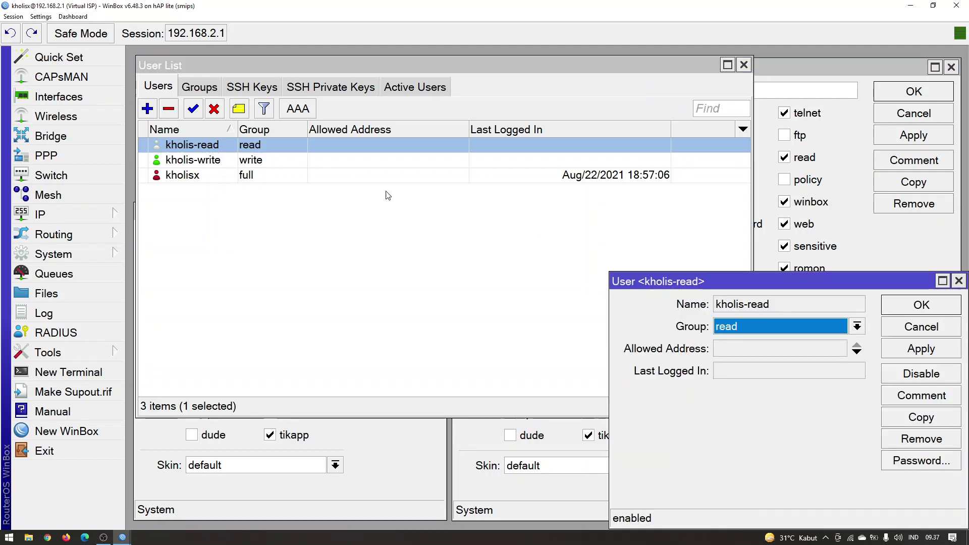
left_click(789, 327)
left_click(774, 345)
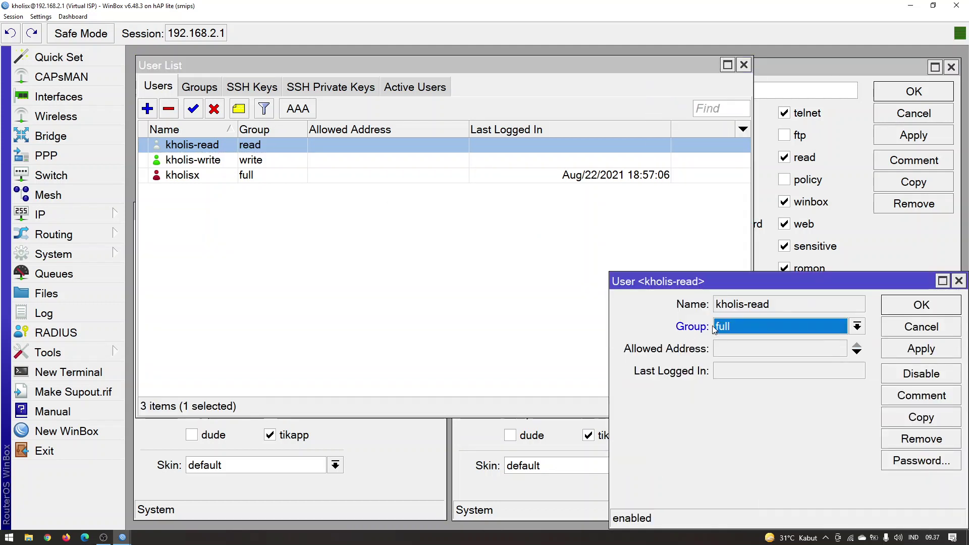
left_click(746, 331)
left_click(748, 350)
left_click(749, 331)
left_click(757, 362)
left_click(959, 280)
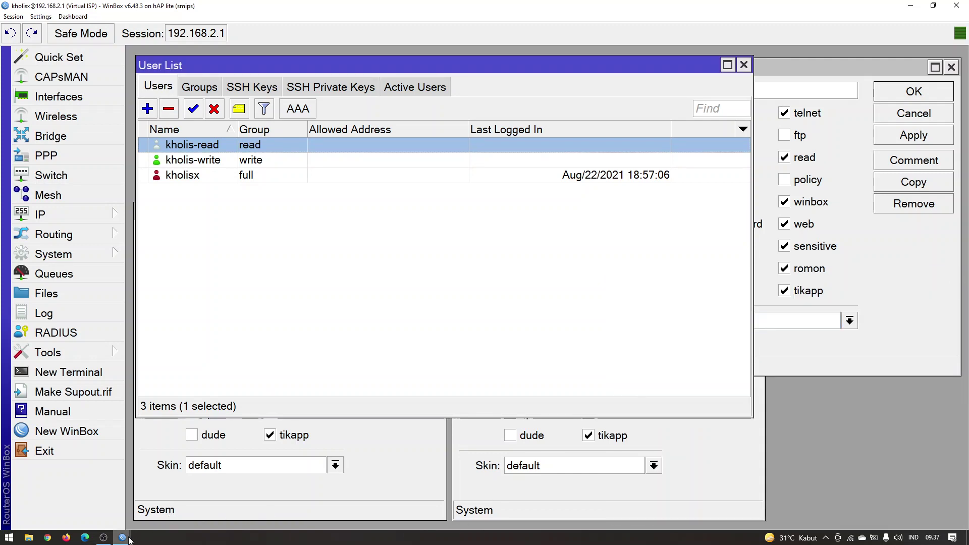
mouse_move(128, 540)
left_click(165, 489)
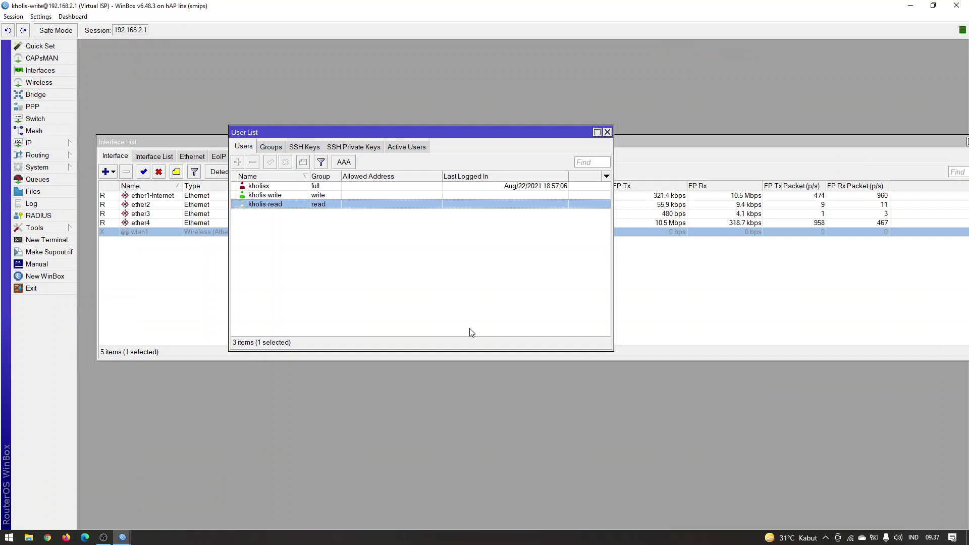
double_click(299, 196)
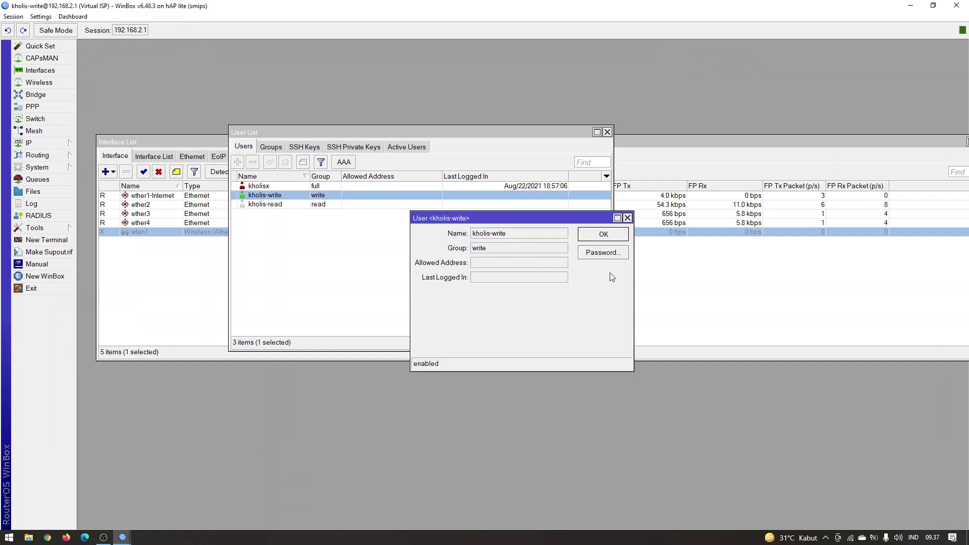
double_click(319, 204)
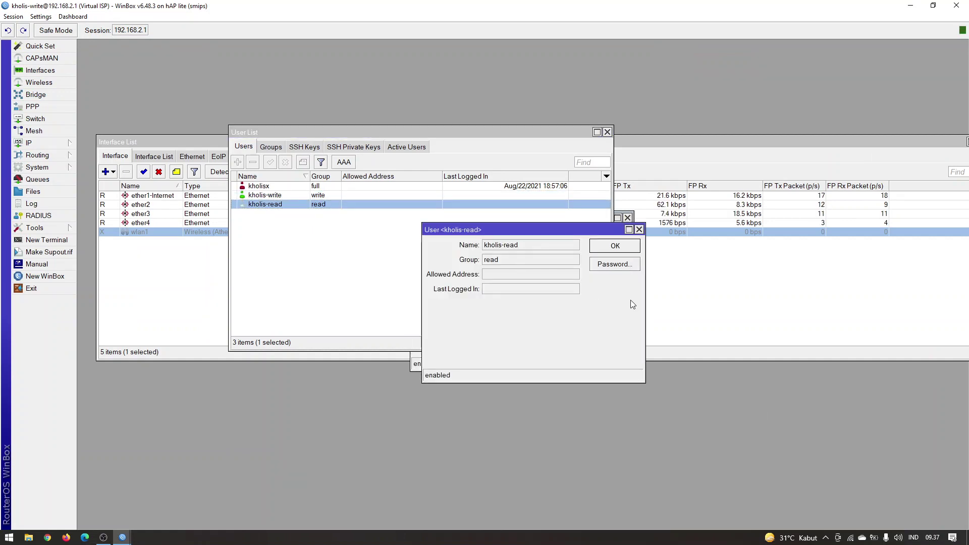
left_click(632, 266)
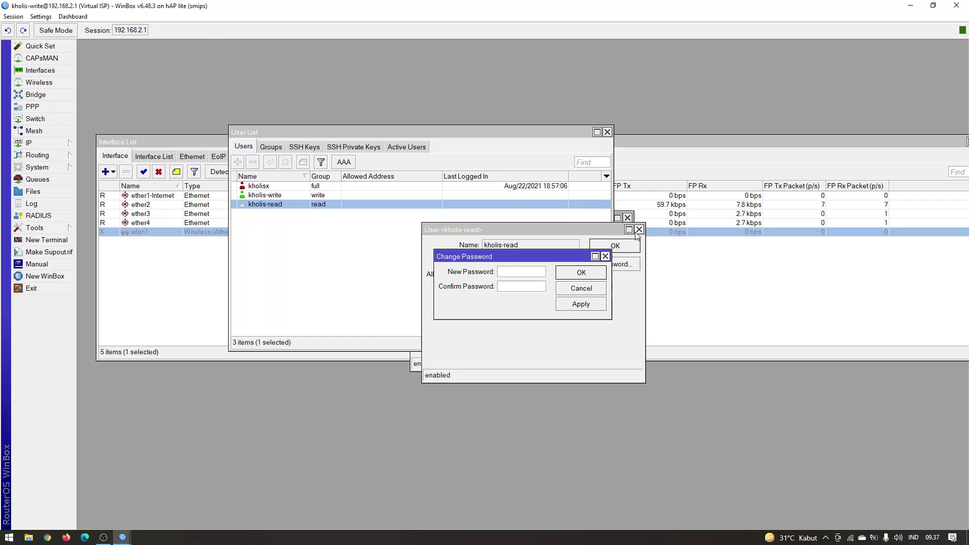
left_click(605, 256)
left_click(639, 230)
left_click(621, 275)
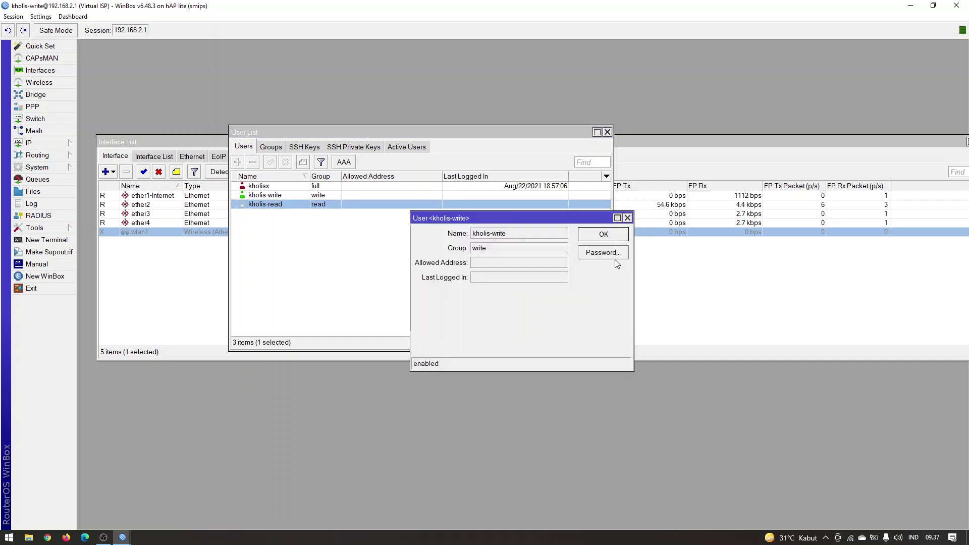
left_click(628, 218)
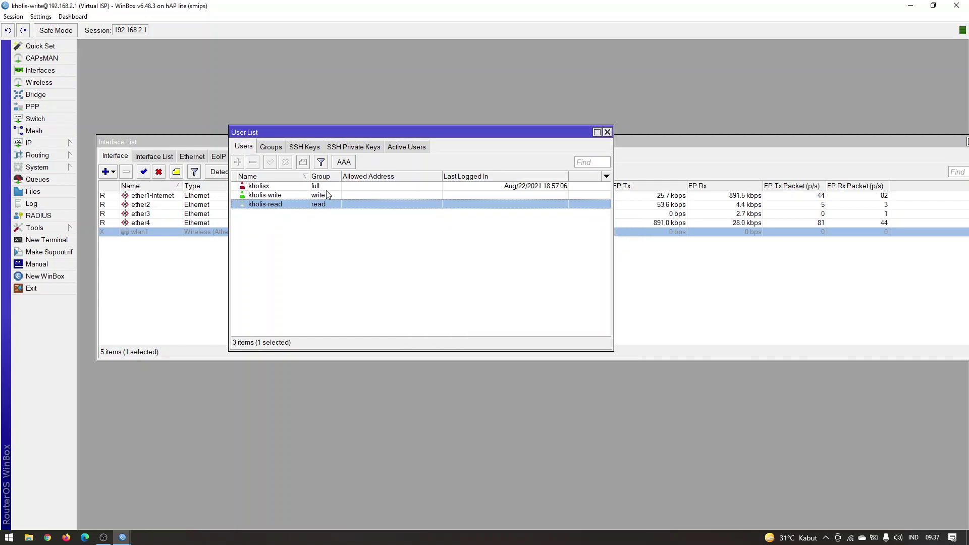
double_click(329, 187)
left_click(607, 252)
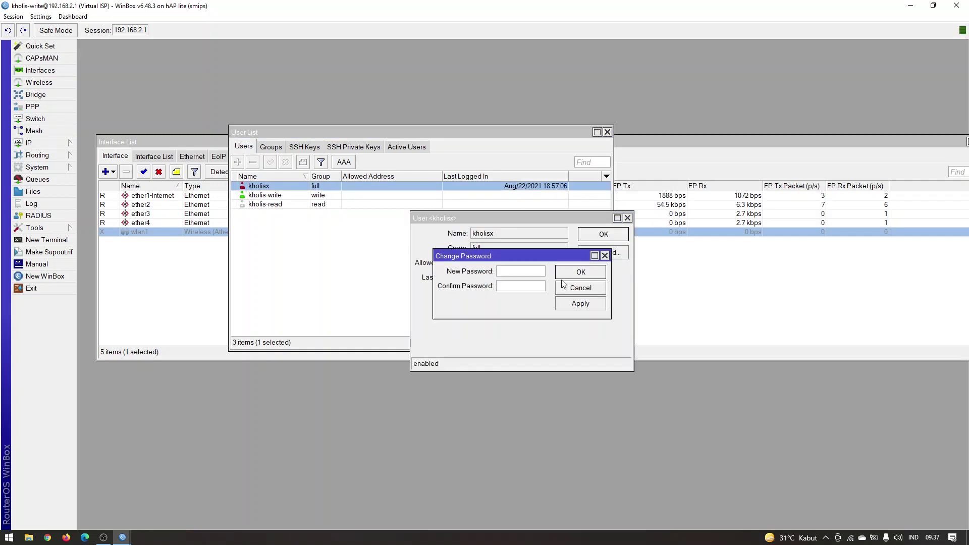
type("***")
left_click(542, 286)
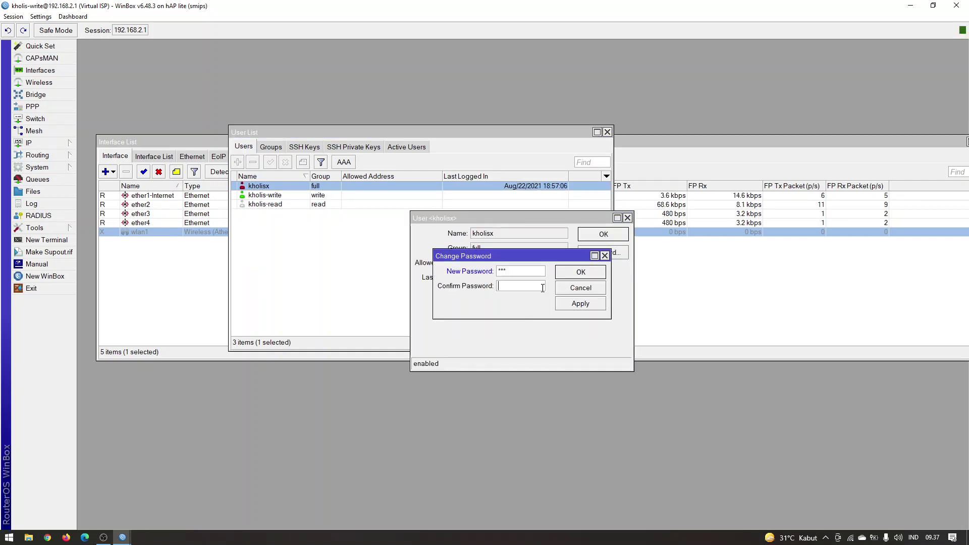
type("***")
left_click(578, 277)
left_click(558, 285)
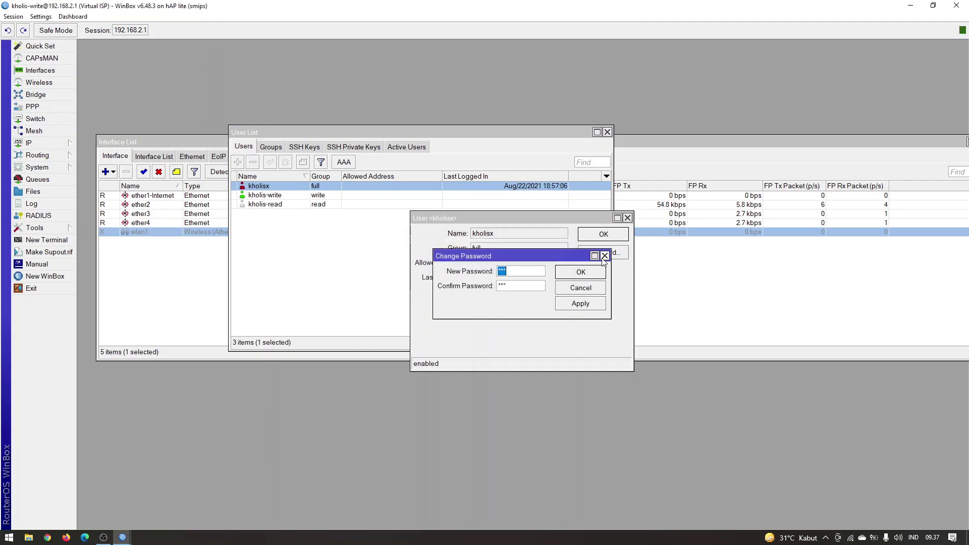
left_click(605, 256)
left_click(627, 218)
double_click(285, 203)
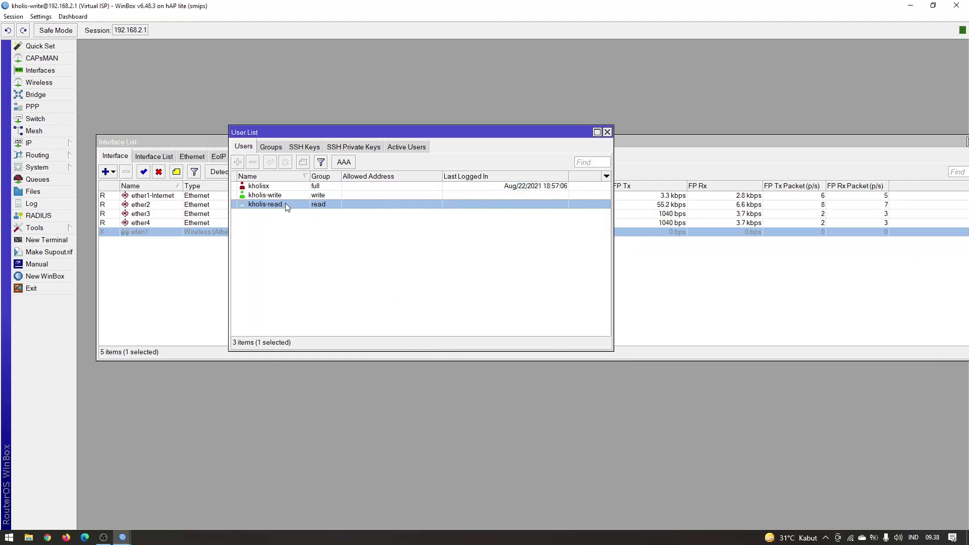
left_click(604, 252)
type("**")
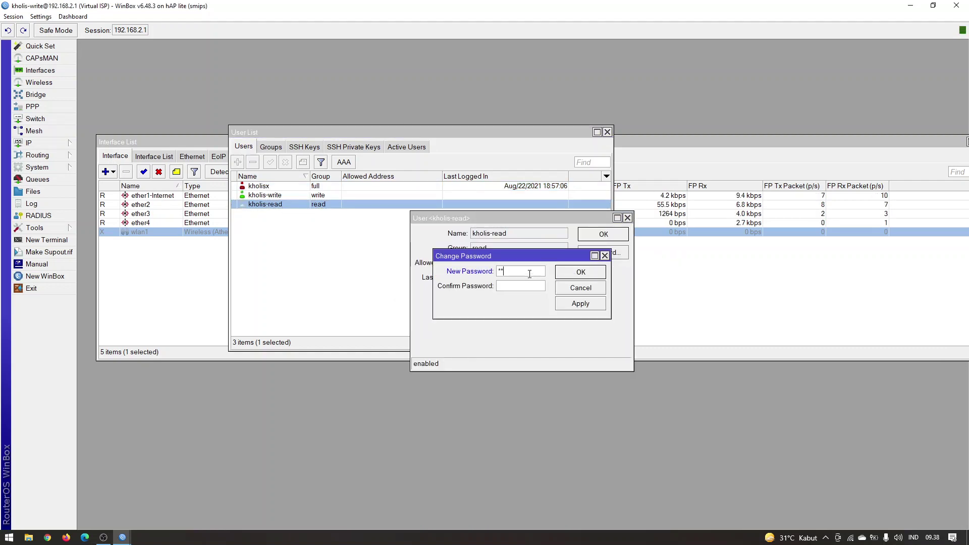
left_click(536, 287)
type("***")
left_click(581, 272)
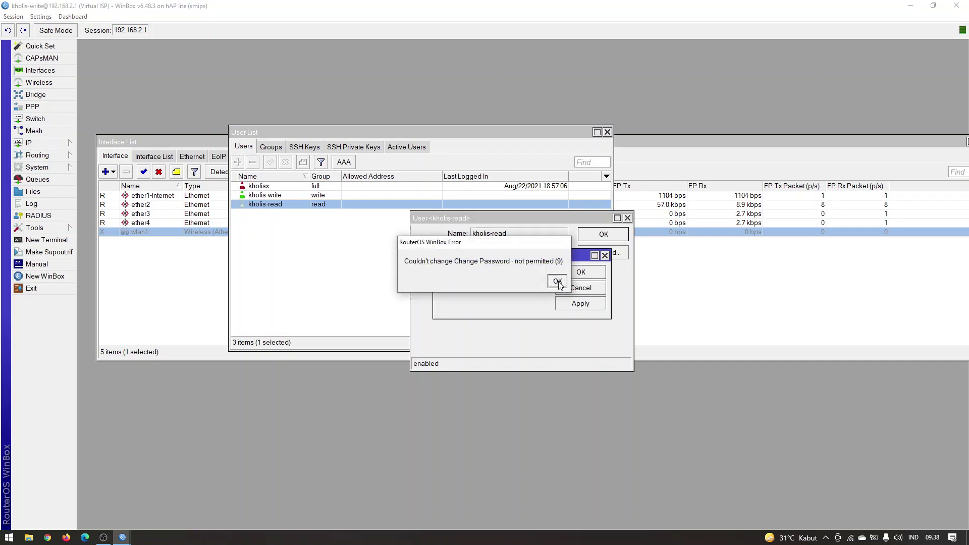
left_click(563, 281)
left_click(605, 256)
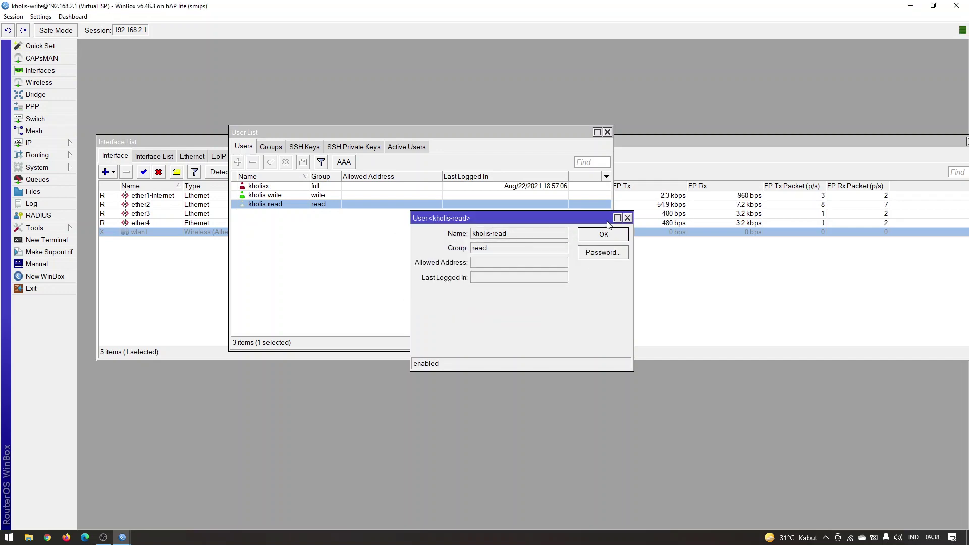
left_click(628, 218)
left_click(555, 264)
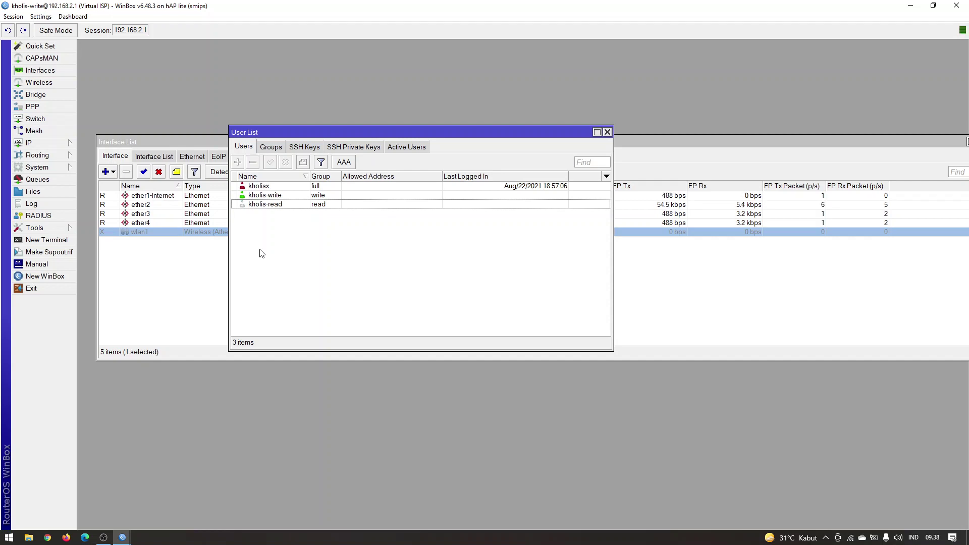
Open the router's File List and scroll down to the skins directory
left_click_drag(273, 131, 286, 104)
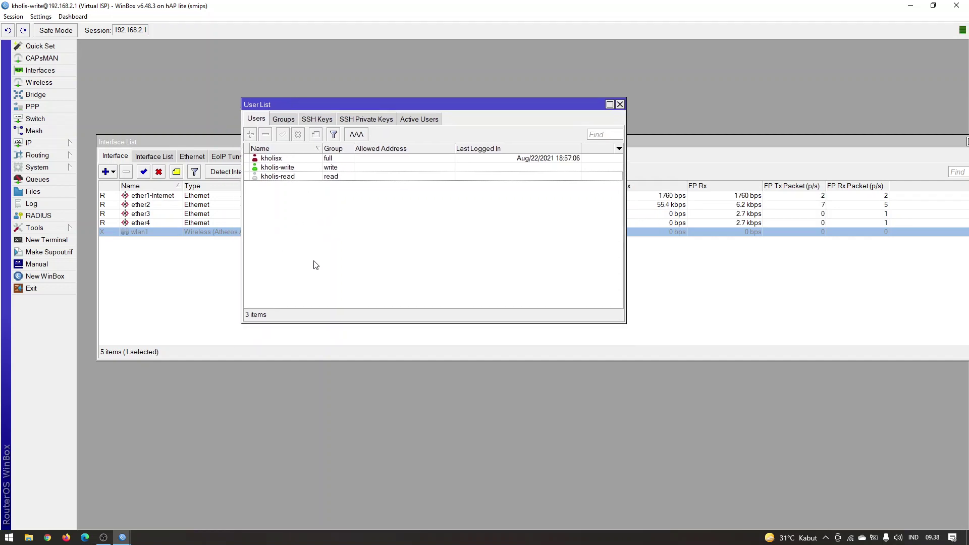
left_click(33, 192)
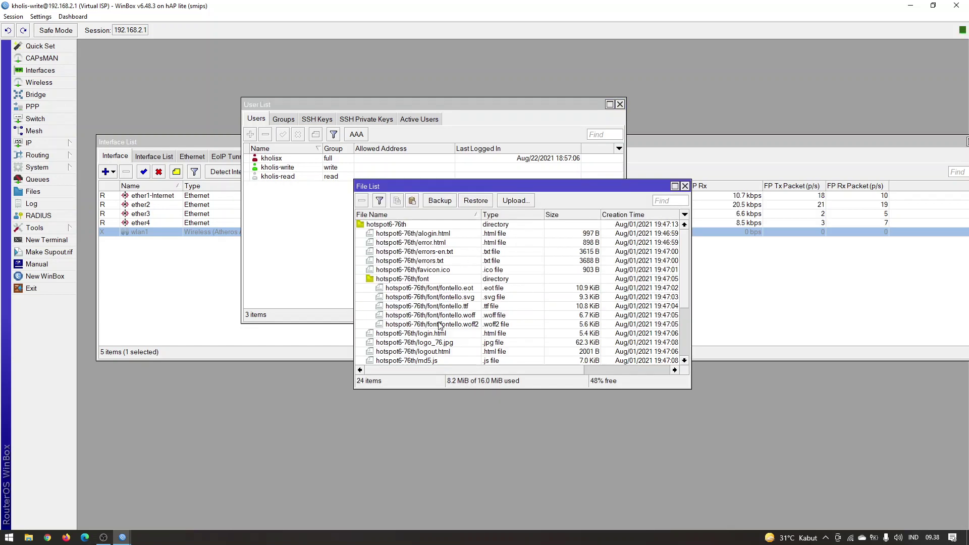
scroll(446, 328, "down", 2)
scroll(446, 328, "up", 3)
scroll(446, 333, "down", 3)
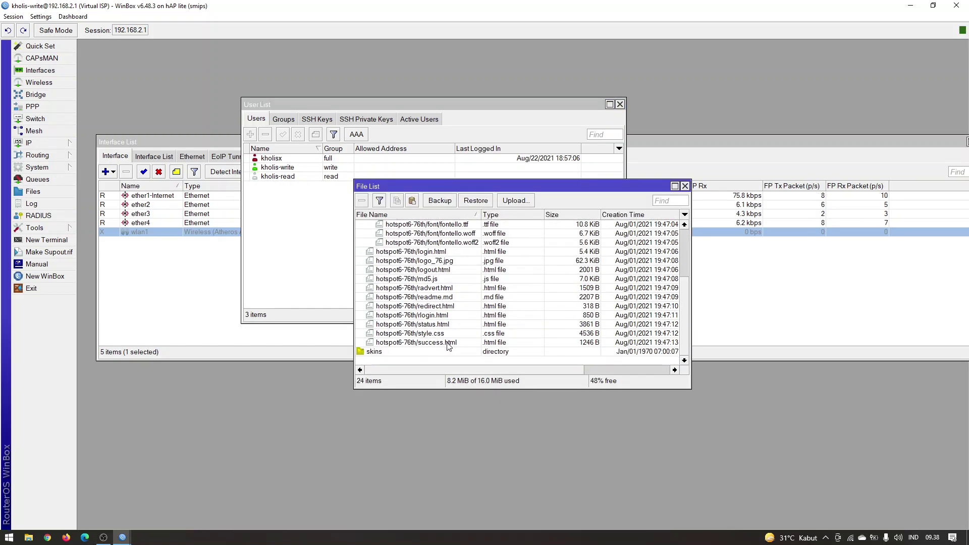
scroll(448, 348, "up", 3)
scroll(448, 347, "down", 3)
Delete the skins directory, leaving 23 files, and minimize both WinBox windows
left_click(450, 351)
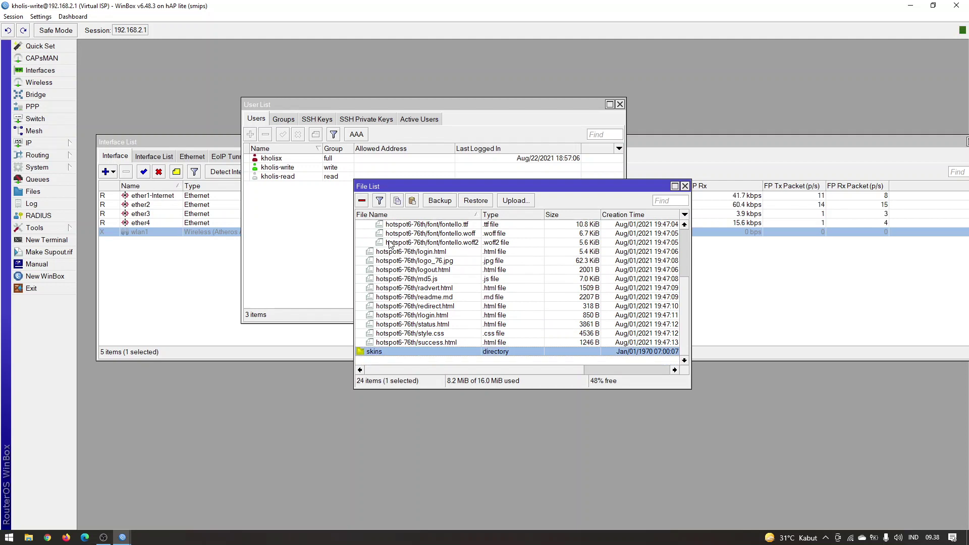
left_click(362, 200)
scroll(480, 293, "up", 3)
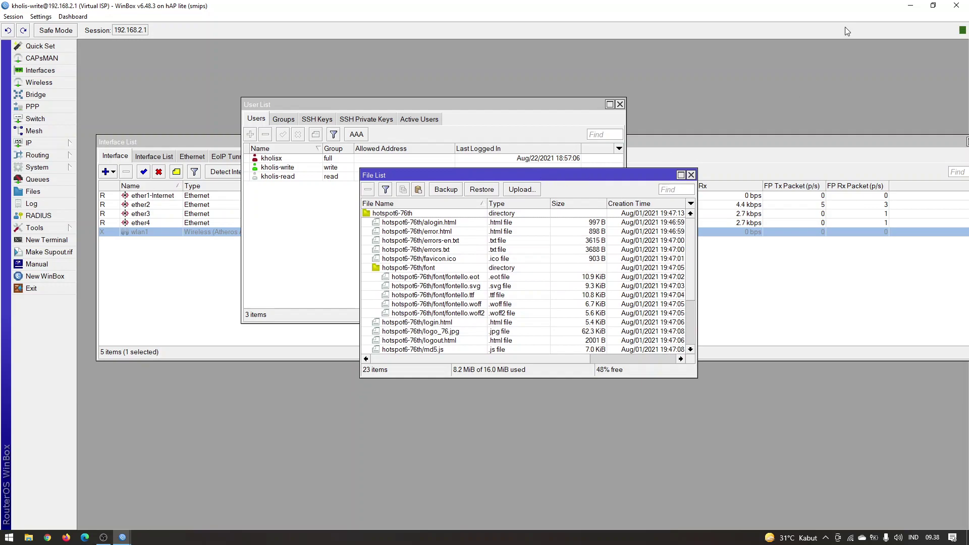
left_click(910, 6)
left_click(910, 5)
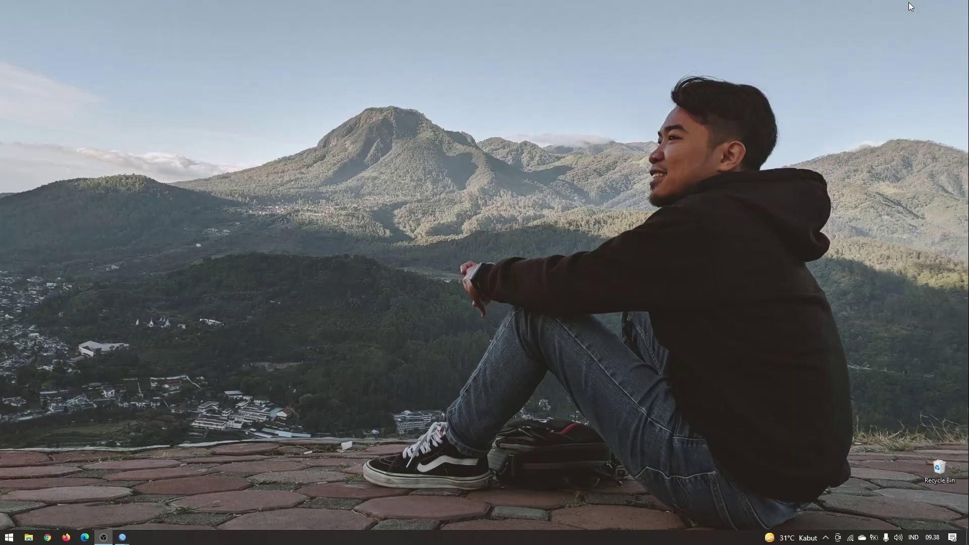
Create a 'New folder' on the desktop and drag it onto the WinBox File List
right_click(186, 397)
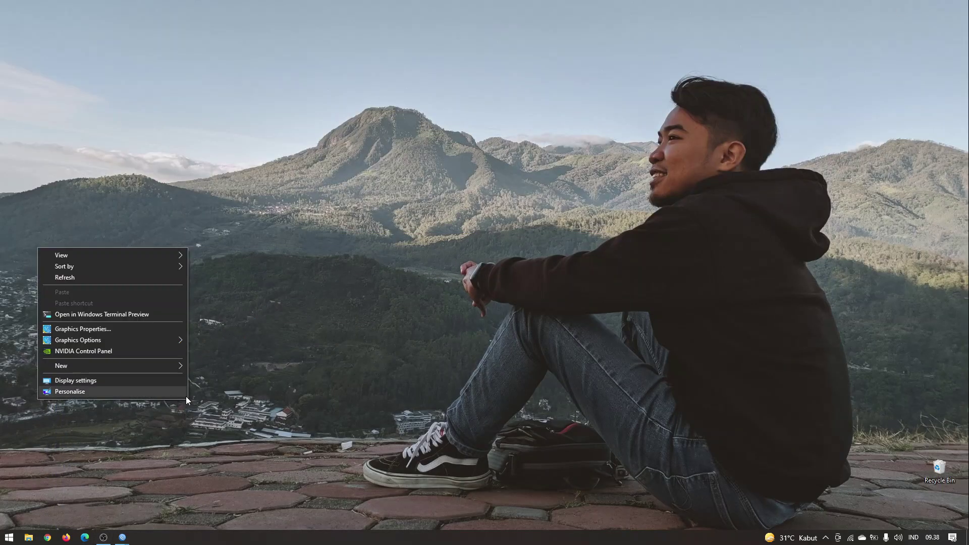
mouse_move(186, 365)
left_click(218, 366)
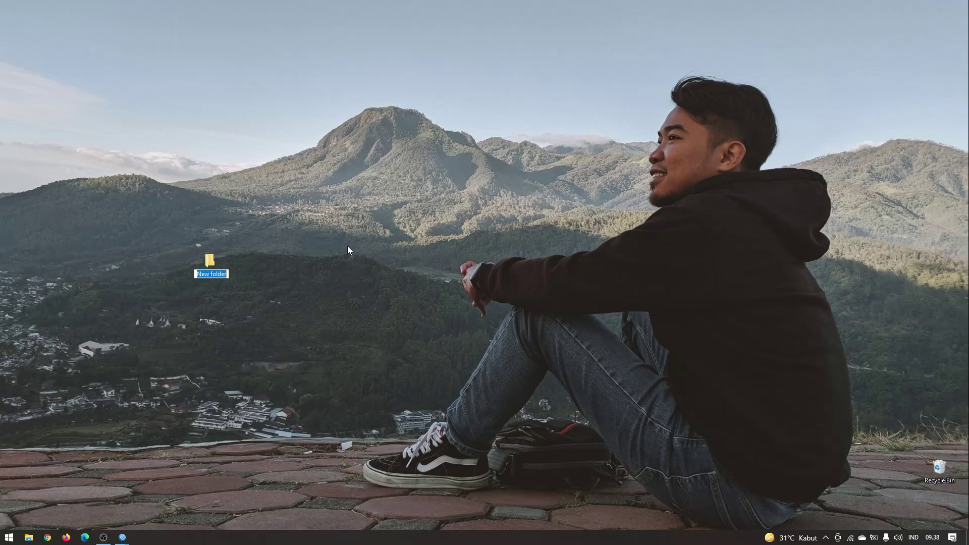
left_click(256, 250)
left_click_drag(214, 265, 555, 193)
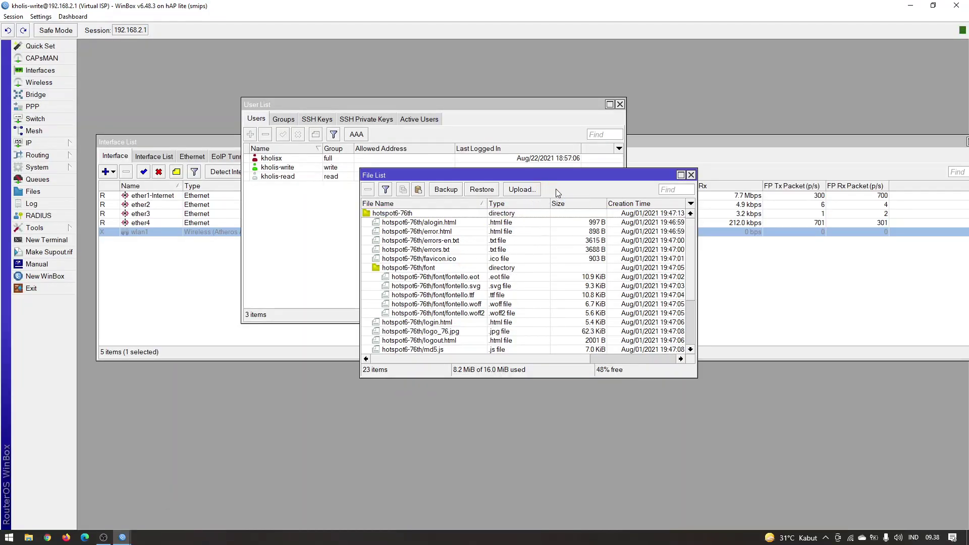
Resize and reposition the File List so all 23 router files are visible
scroll(526, 255, "down", 4)
scroll(506, 330, "up", 3)
left_click_drag(543, 378, 520, 489)
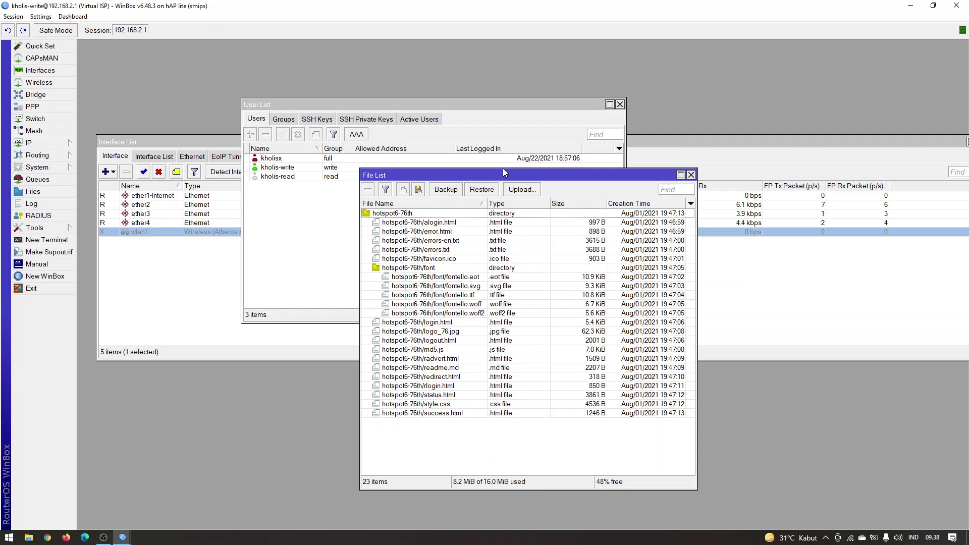
left_click_drag(500, 176, 478, 132)
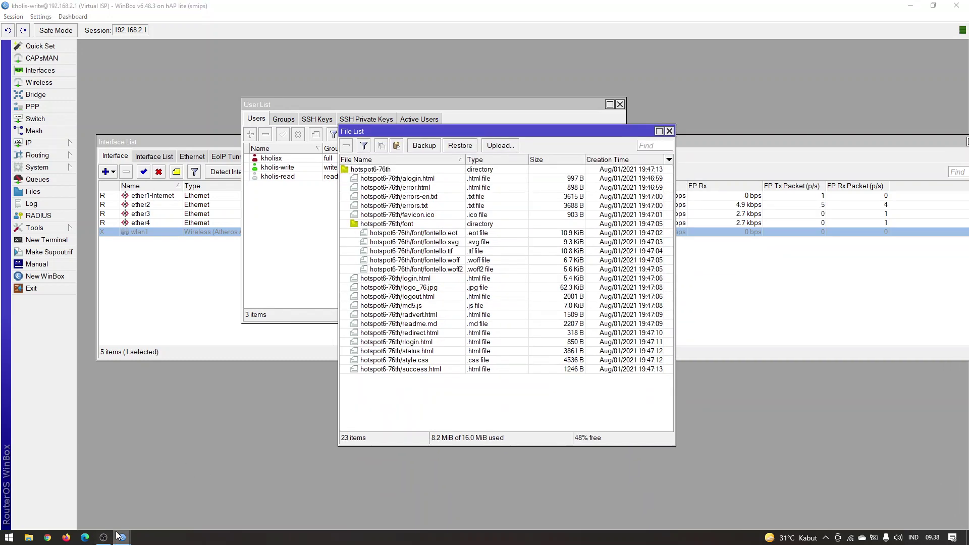
In the full-access user's session, open the File List and enlarge it to show every file
mouse_move(116, 535)
left_click(187, 500)
left_click(73, 292)
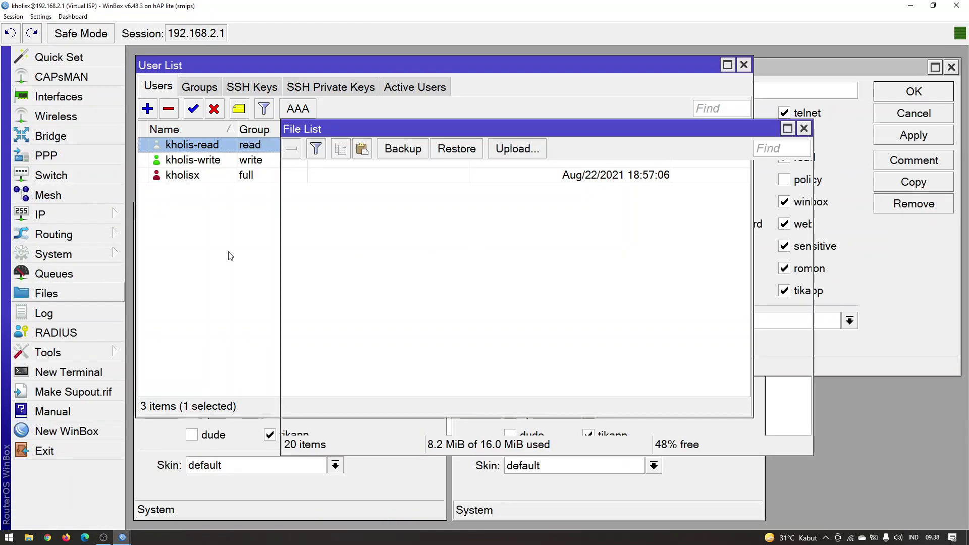
left_click_drag(548, 135, 525, 60)
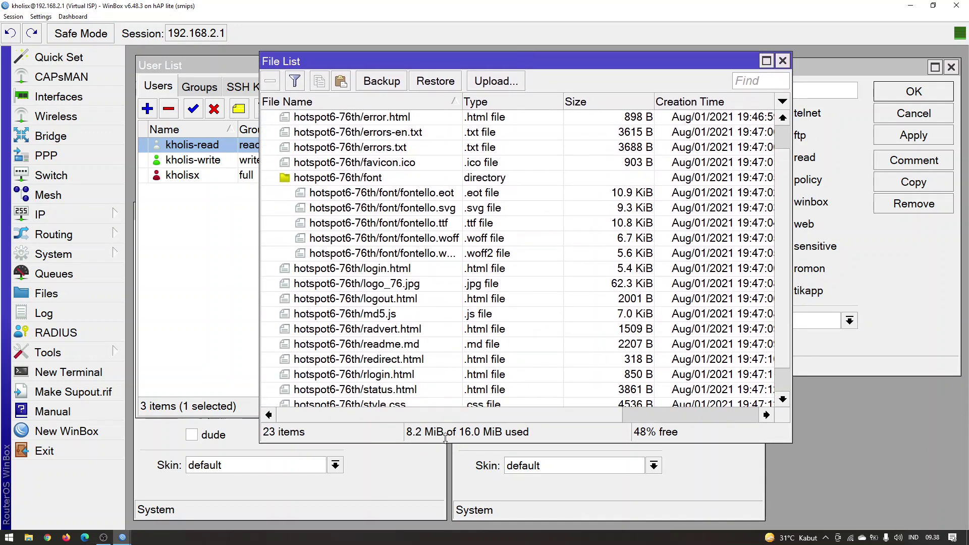
left_click_drag(445, 437, 447, 500)
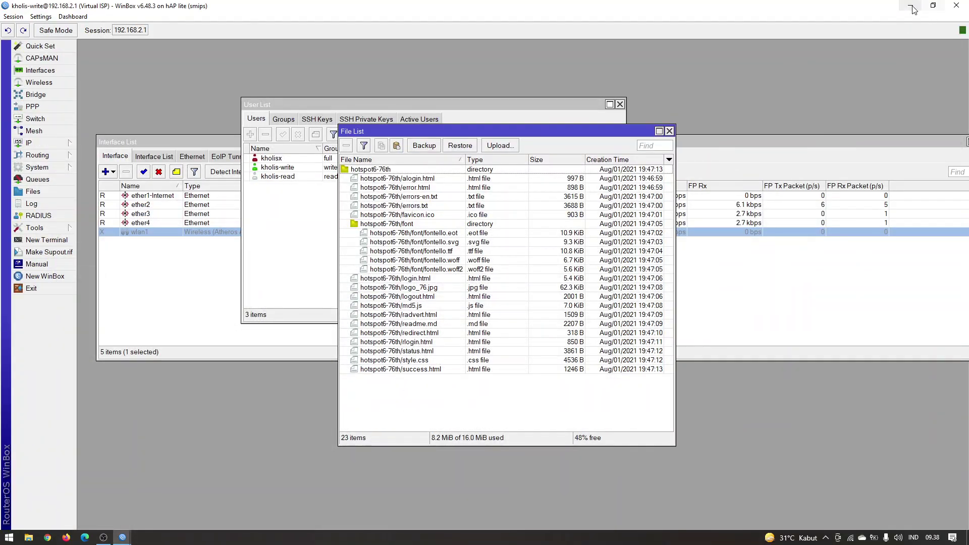
Upload New folder from the desktop to the router, then delete it again
left_click(911, 5)
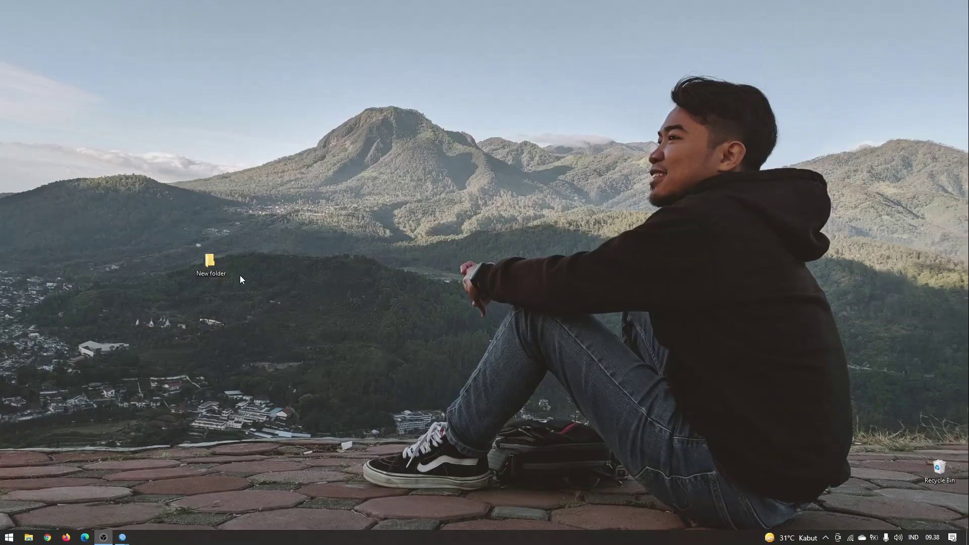
left_click_drag(225, 283, 605, 84)
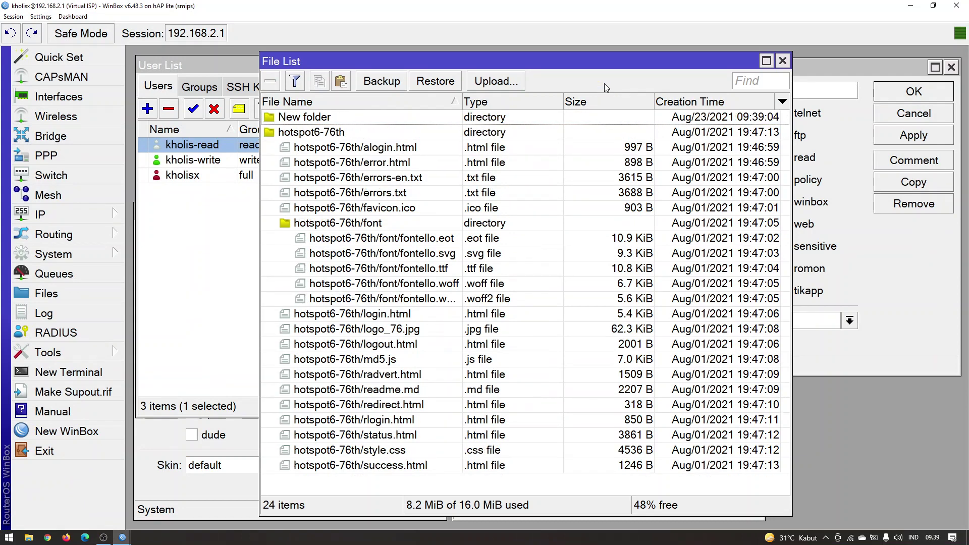
left_click(331, 120)
left_click(334, 131)
left_click(332, 120)
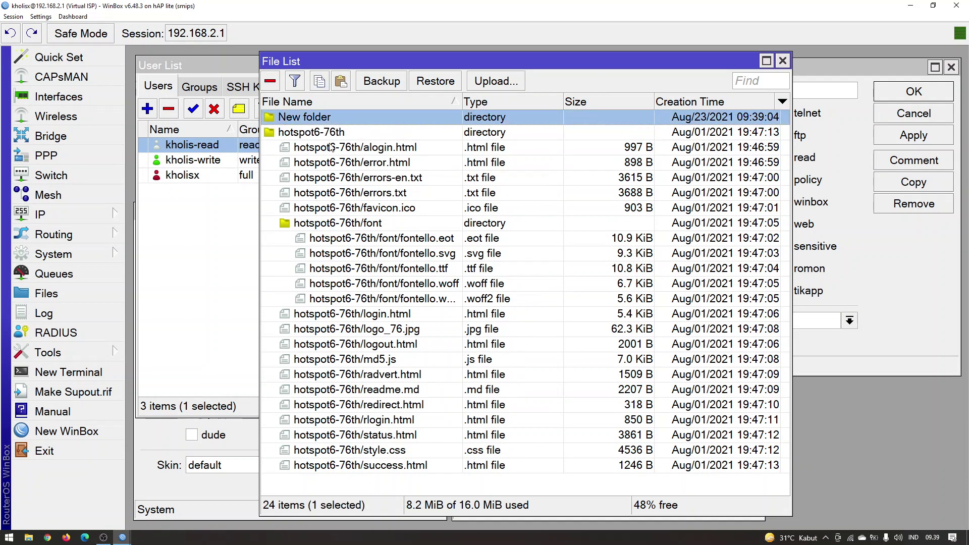
left_click(341, 135)
left_click(323, 117)
left_click(271, 82)
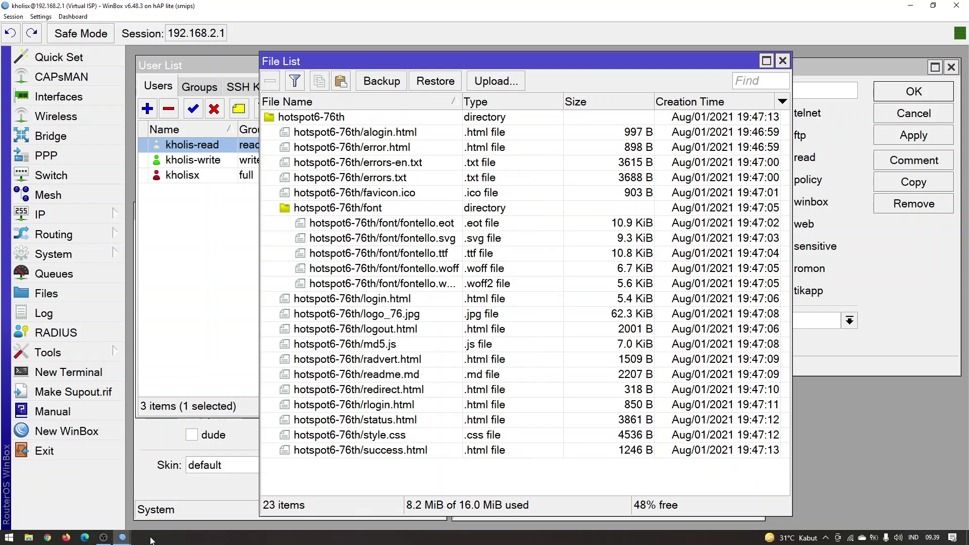
In the write user's session, drag New folder from the desktop onto the router and open Backup
left_click(124, 539)
left_click(179, 497)
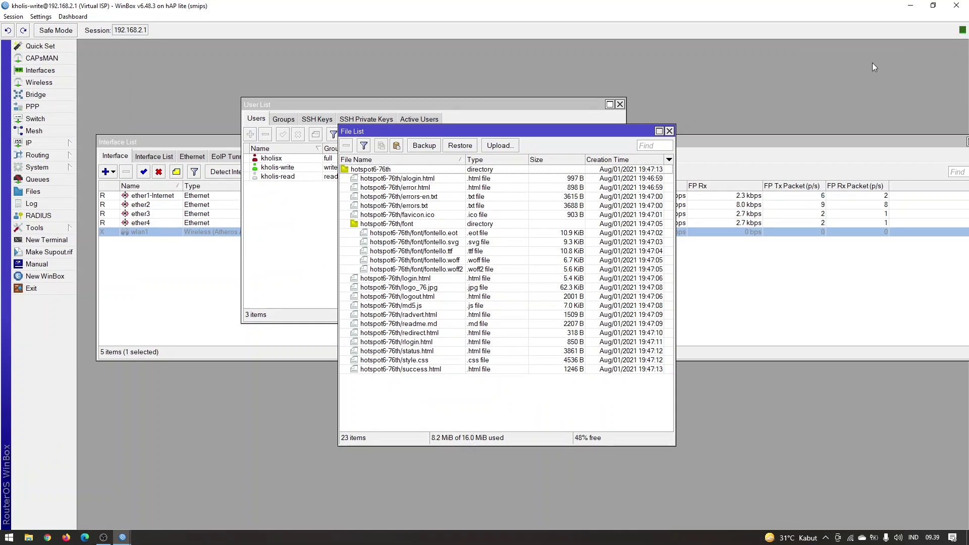
left_click(909, 7)
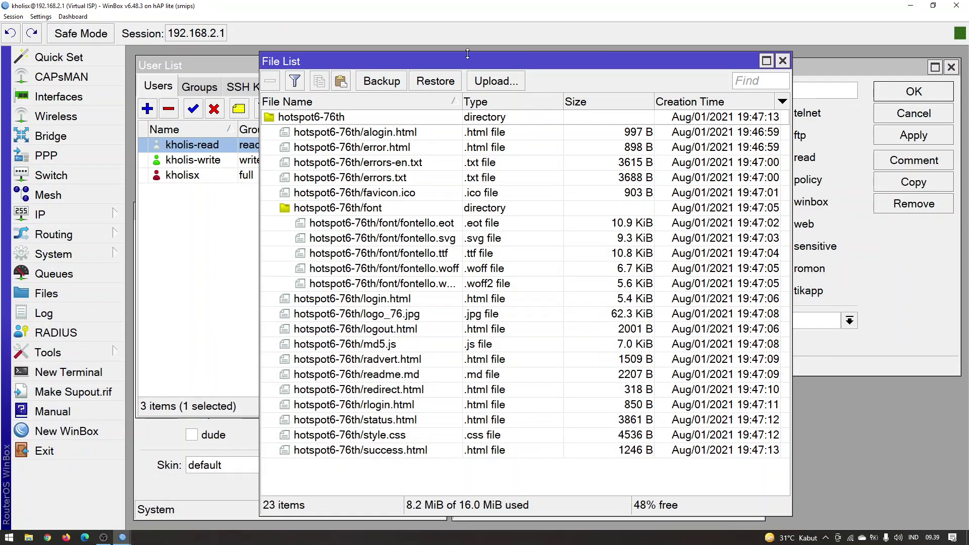
left_click(901, 7)
left_click_drag(207, 260, 571, 144)
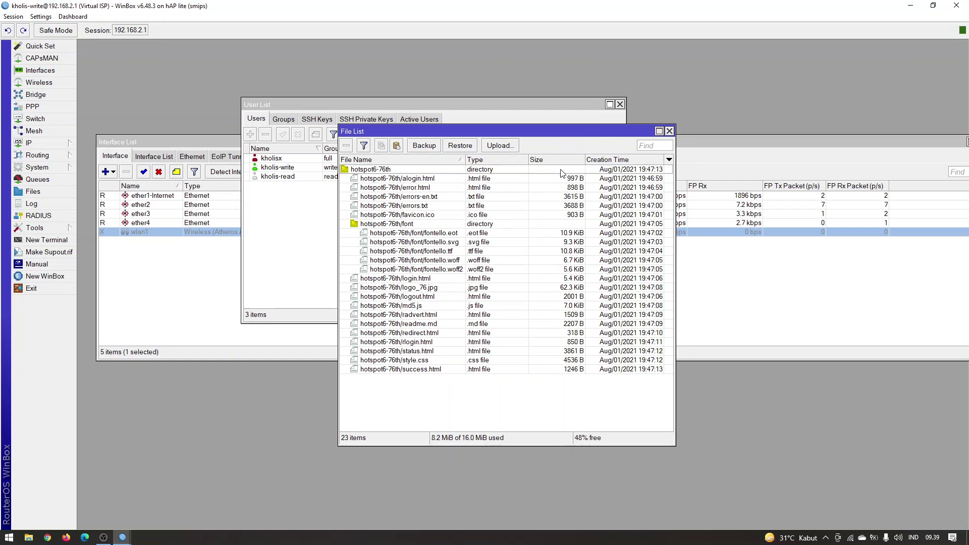
left_click(424, 146)
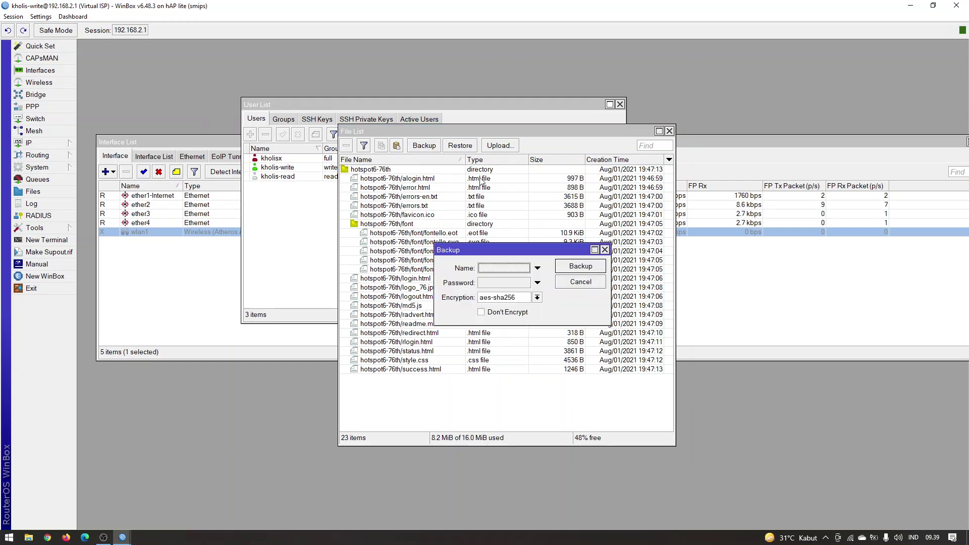
Attempt an unencrypted backup named 'erwetrwer' and dismiss the not-permitted error
left_click(502, 313)
left_click(515, 268)
type("erwetrwer")
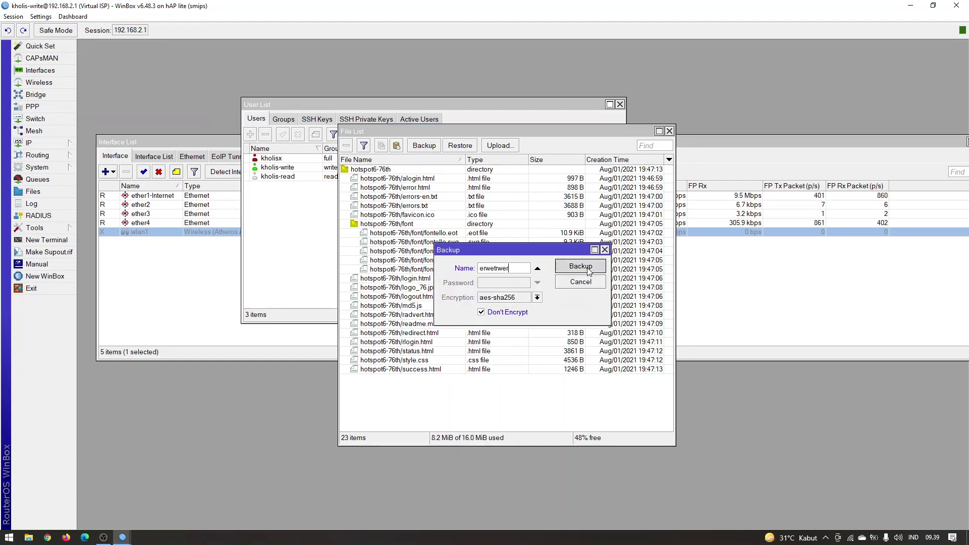
left_click(589, 268)
left_click(541, 283)
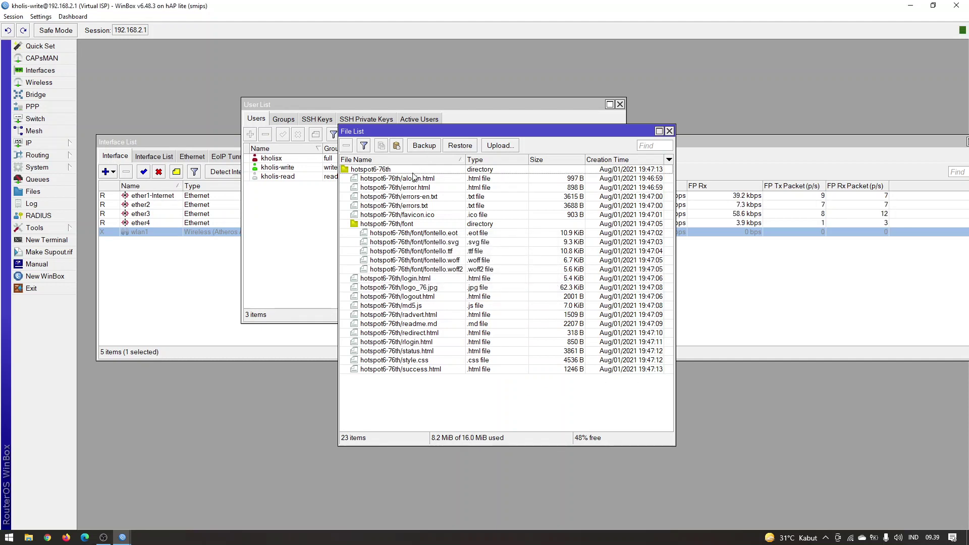
Delete the hotspot6-76th folder and close the File List
left_click(378, 169)
left_click(347, 146)
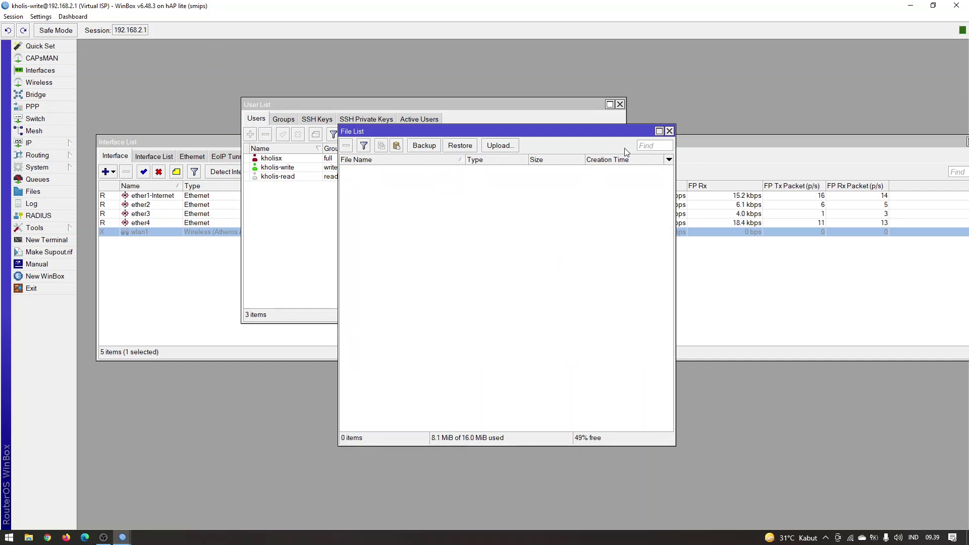
left_click(669, 132)
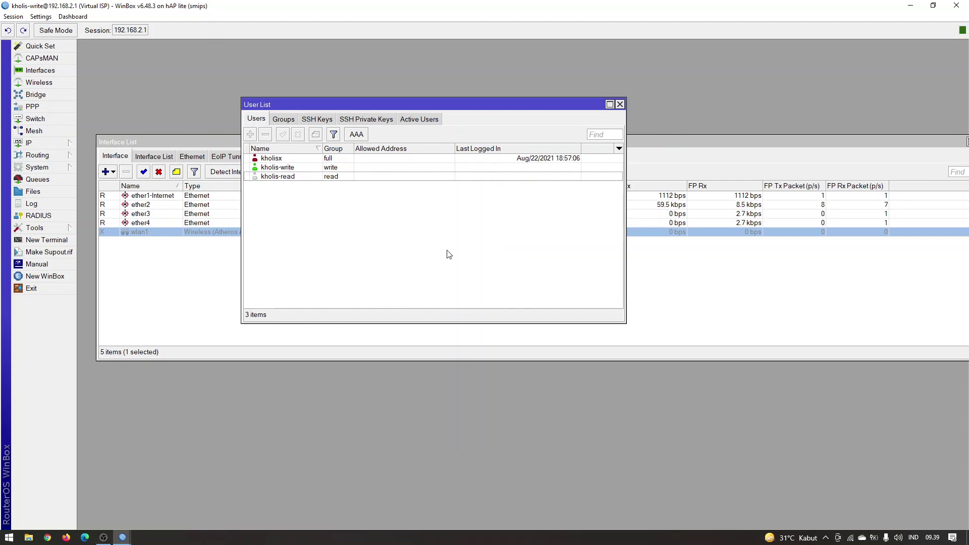
Show the Groups list, then switch to the full-rights session and close its File List
left_click(283, 119)
mouse_move(122, 537)
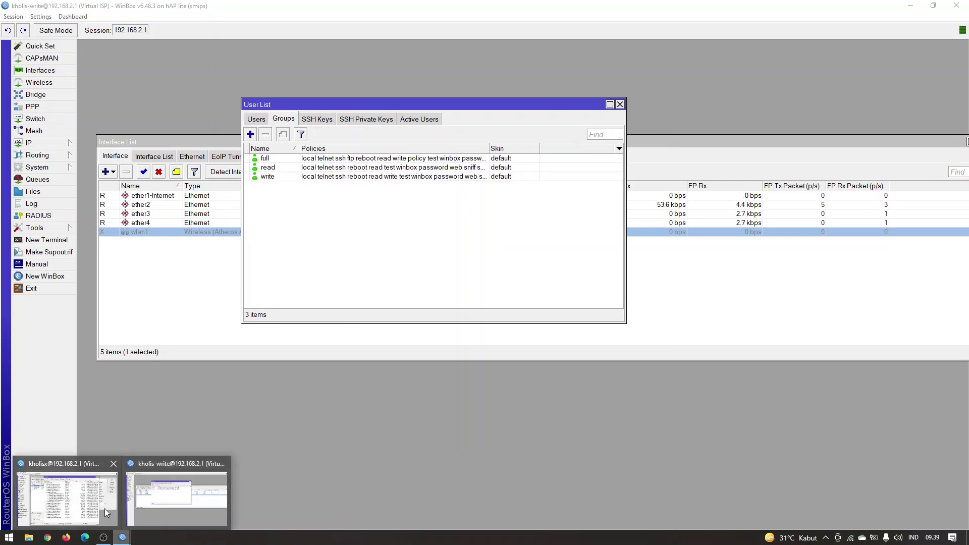
left_click(106, 513)
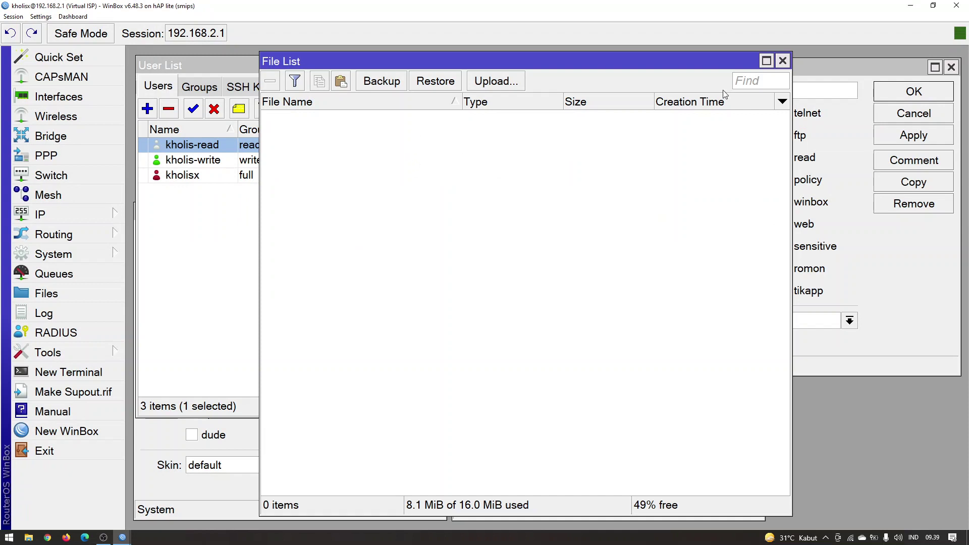
left_click(782, 61)
Bring the full, write and read group policy windows forward and launch a new WinBox login
left_click(698, 443)
left_click(443, 446)
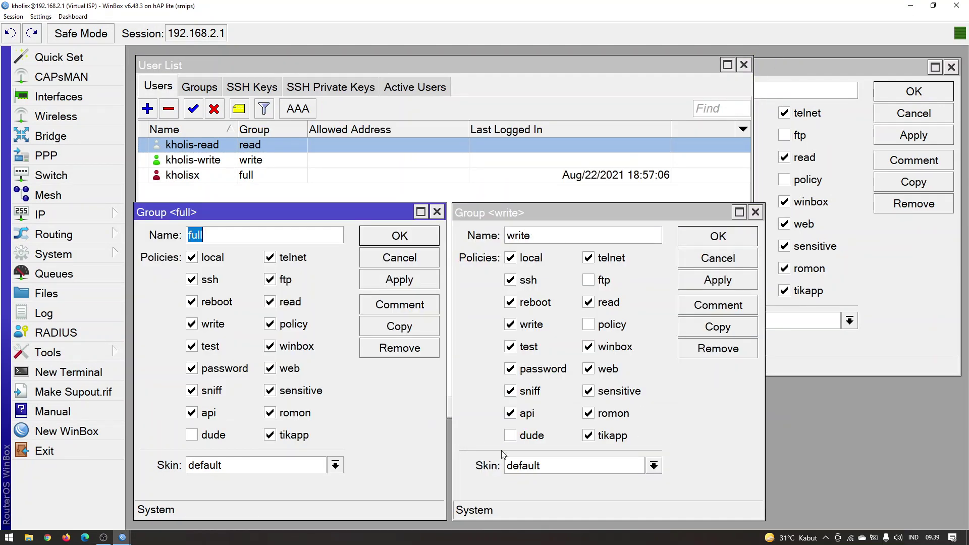
left_click(501, 450)
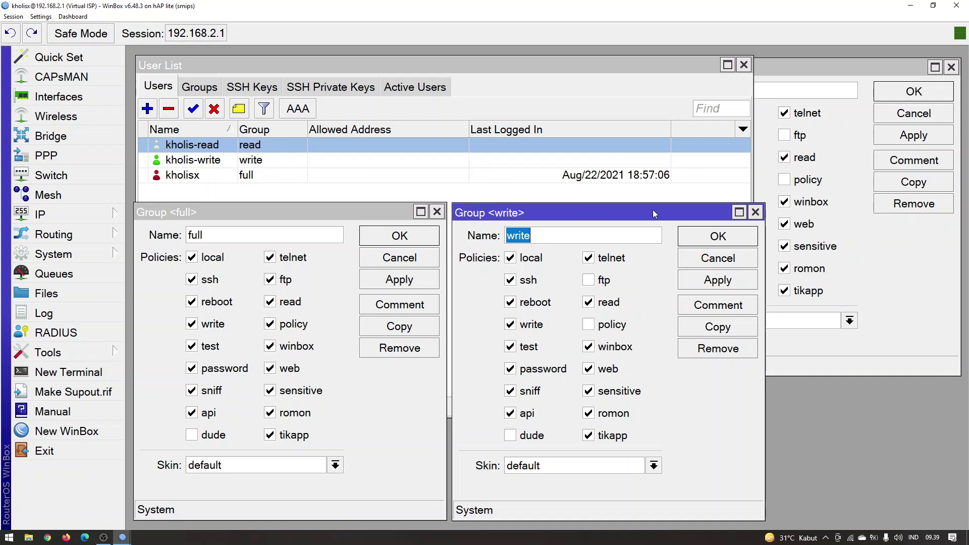
left_click(924, 267)
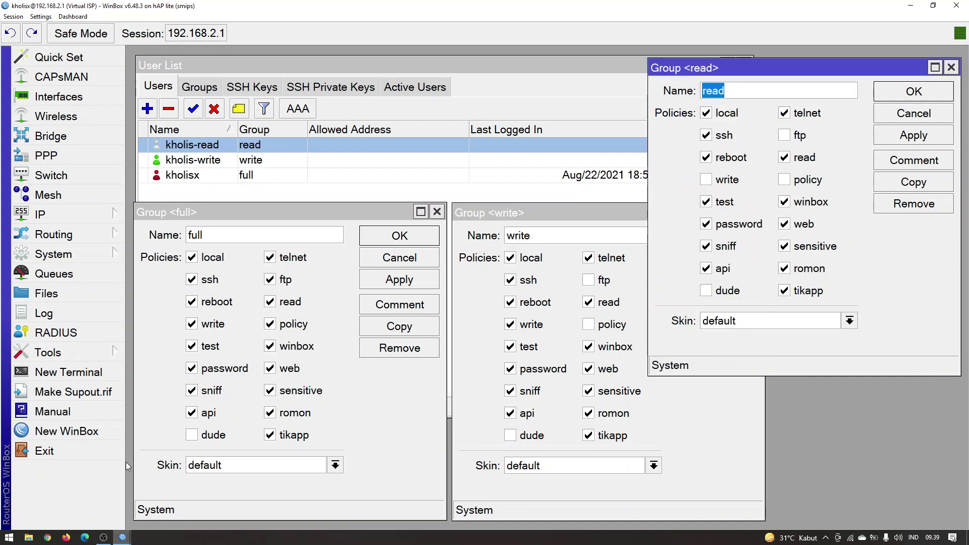
left_click(105, 433)
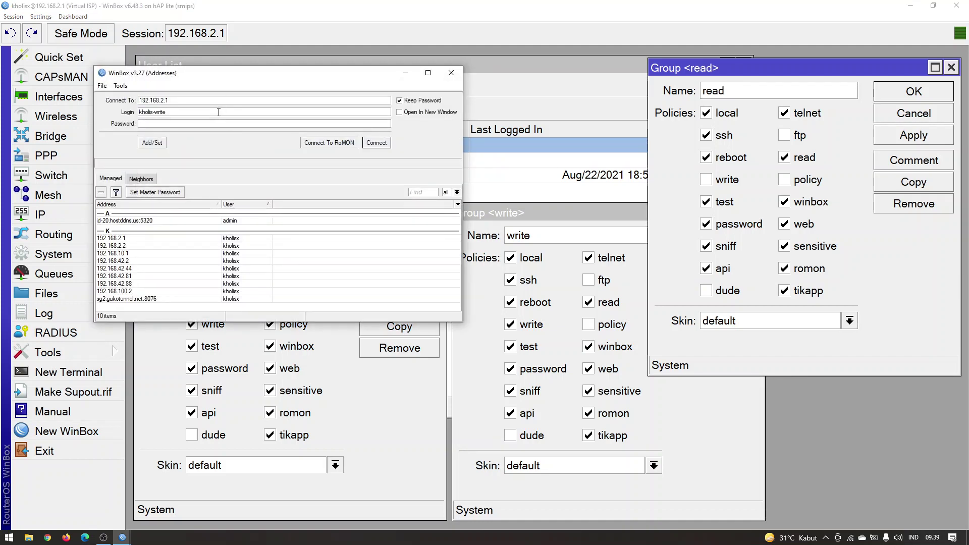
Change the login name to the read-group user and connect to the router
key("BackSpace")
key("BackSpace")
type("read")
key("Return")
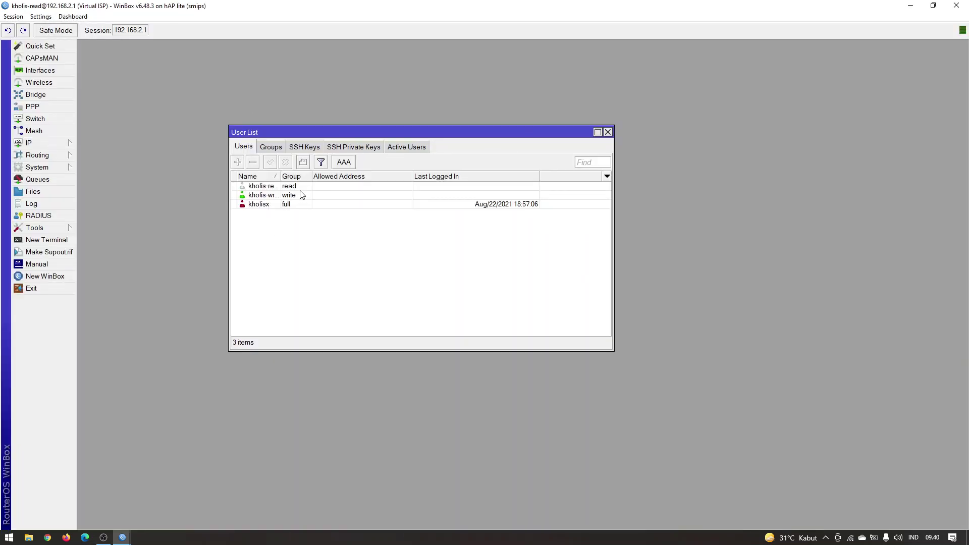
Try changing the write user's password, then close its password prompt and account details
double_click(302, 195)
left_click(601, 253)
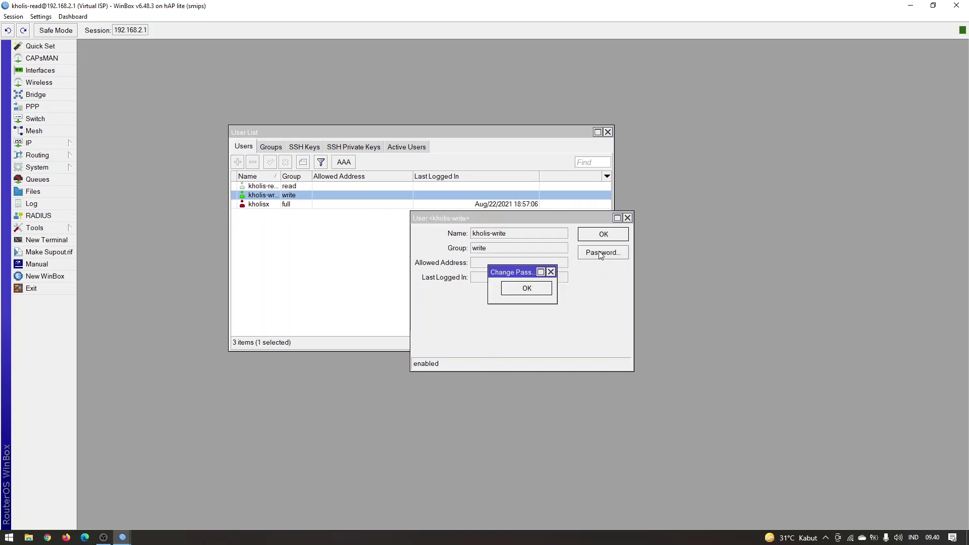
left_click(525, 288)
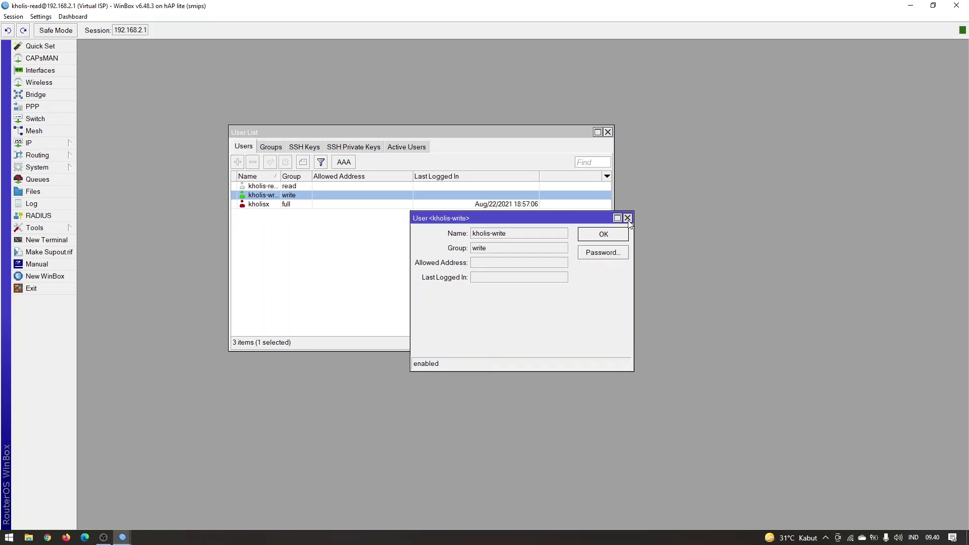
left_click(627, 218)
Attempt a new password for the full-rights user, dismiss the not-permitted error, and close the dialogs
double_click(418, 204)
left_click(590, 253)
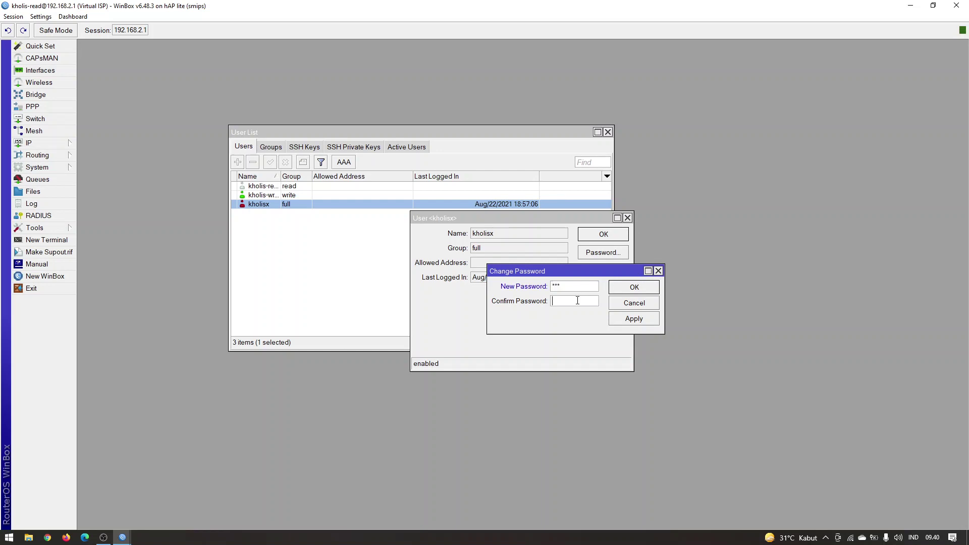
type("***")
left_click(634, 288)
left_click(558, 283)
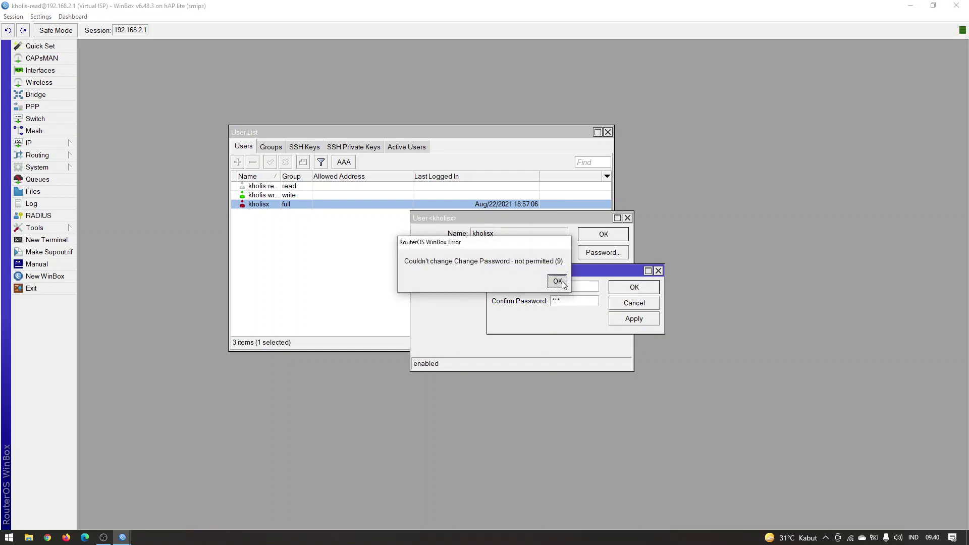
left_click(658, 271)
left_click(627, 217)
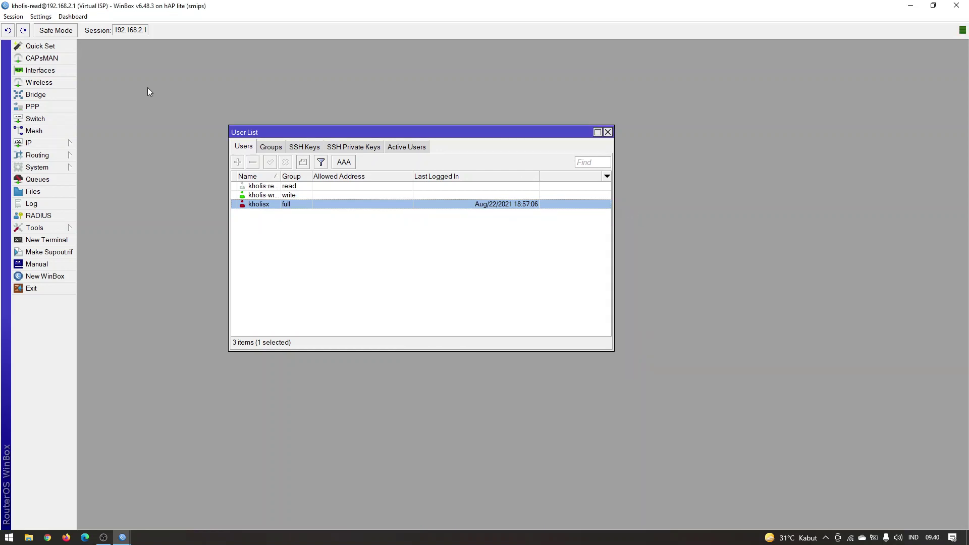
left_click(41, 70)
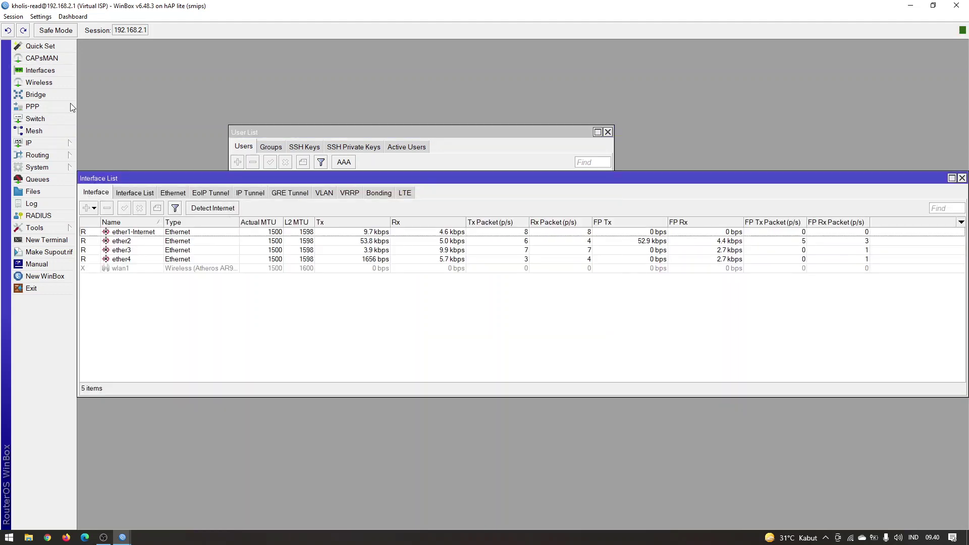
Select the wlan1, ether1-Internet, ether2 and ether3 interfaces in the Interface List
left_click(171, 268)
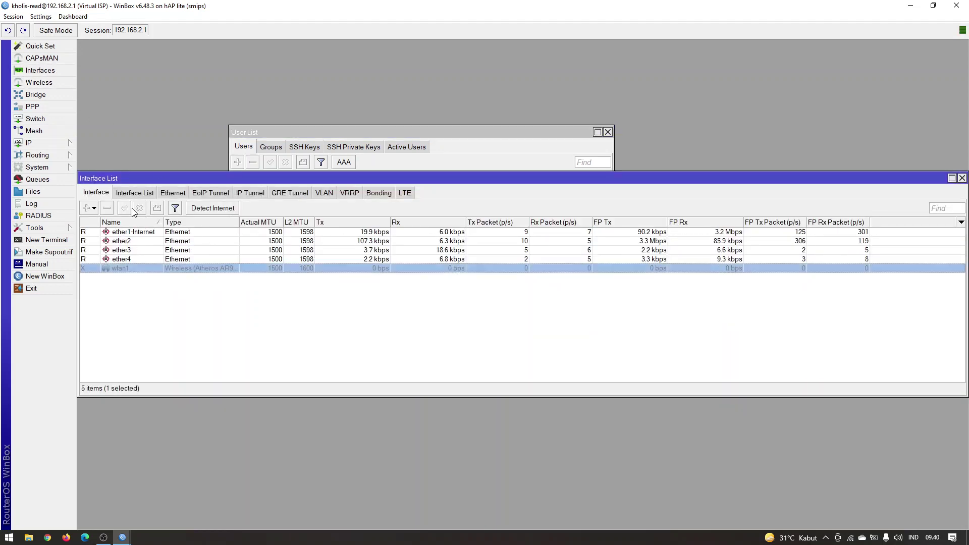
left_click(177, 242)
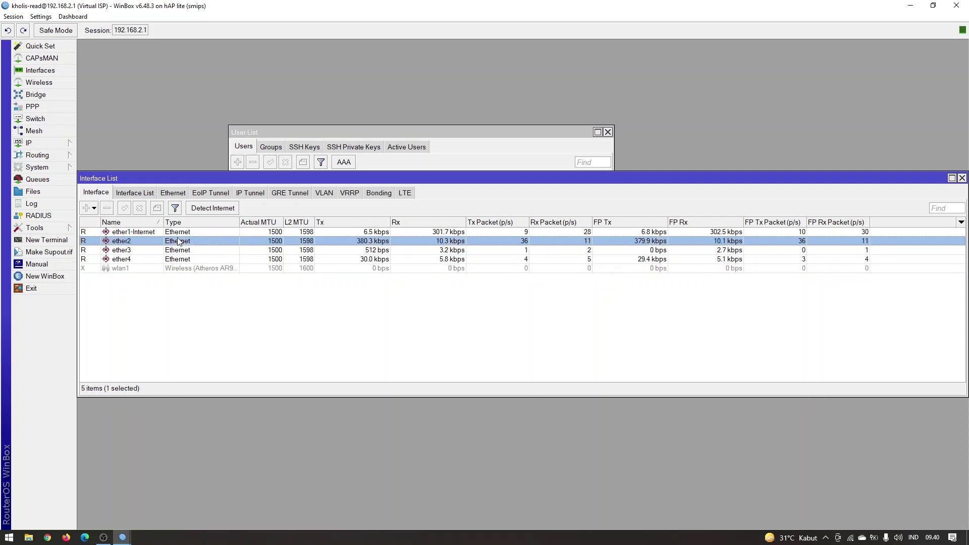
left_click(169, 234)
left_click(174, 250)
left_click(194, 240)
Open Mesh and IP > Hotspot, viewing the Server Profiles, Users and User Profiles tabs
left_click(35, 133)
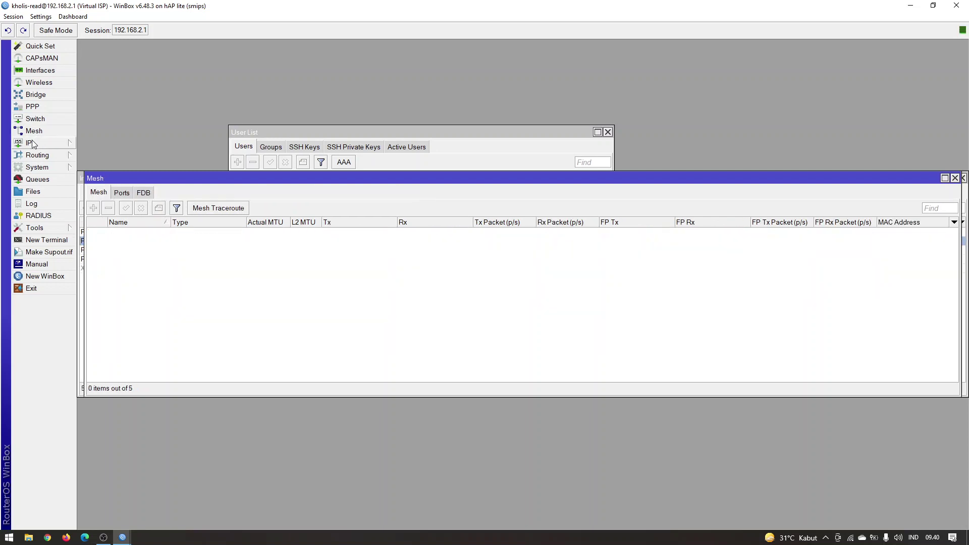
left_click(31, 142)
left_click(104, 254)
left_click(363, 193)
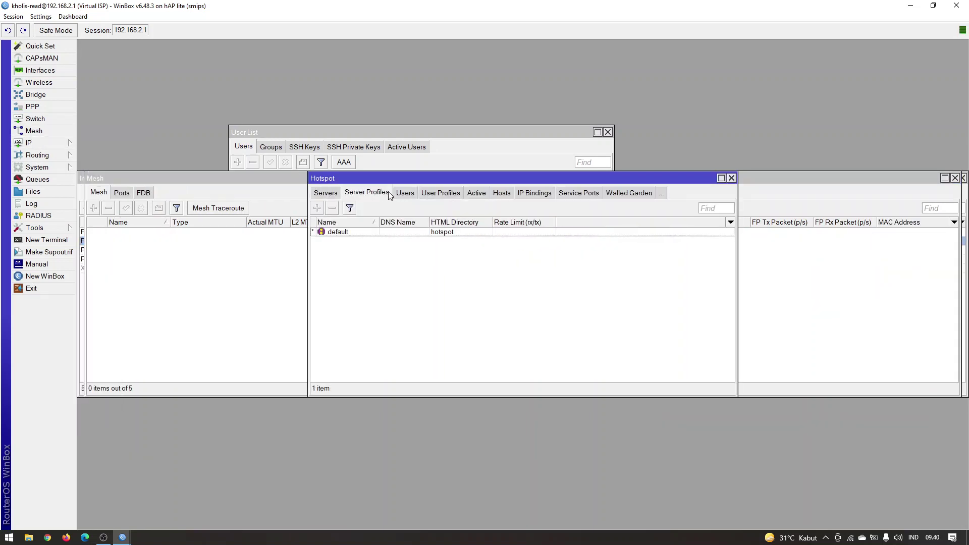
left_click(400, 194)
left_click(401, 197)
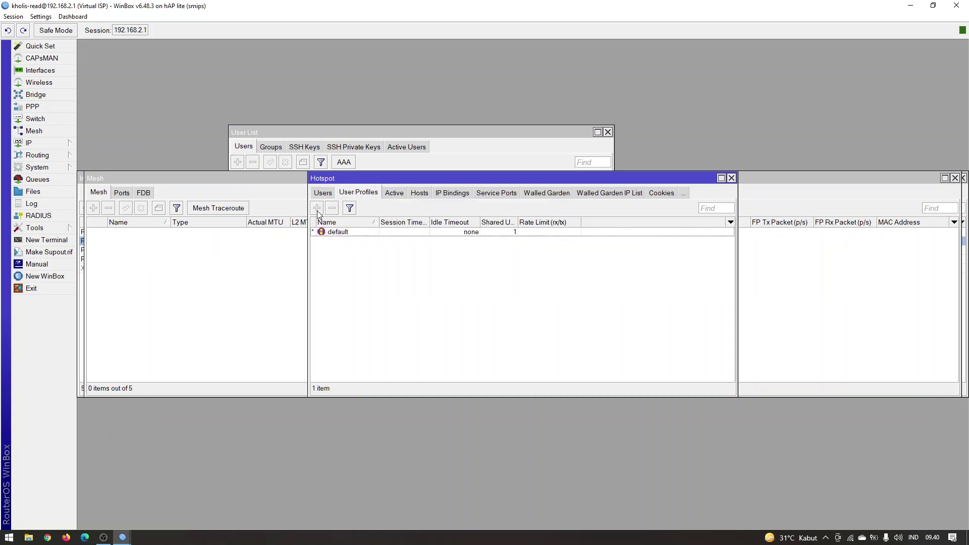
Close the Hotspot, Mesh, Interface List and User List windows
left_click(731, 178)
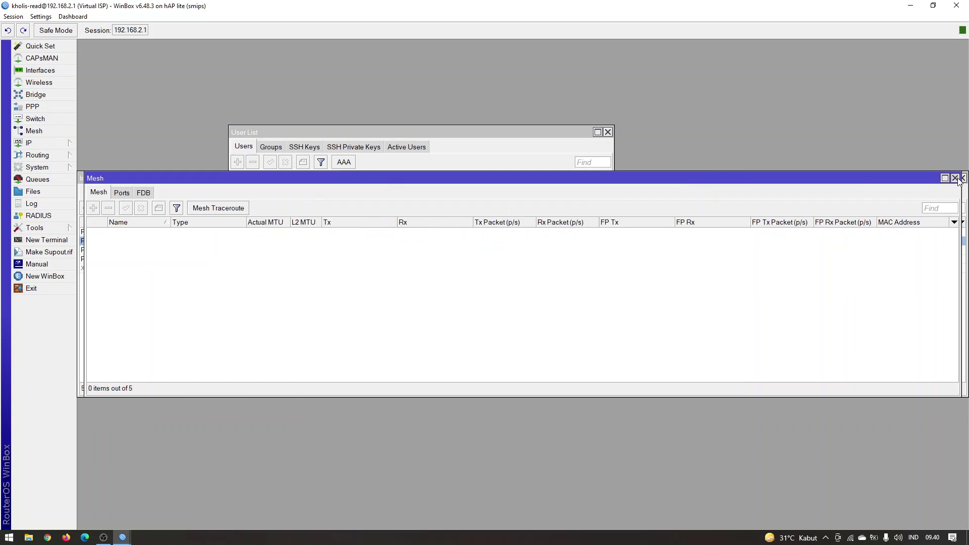
left_click(955, 178)
left_click(964, 178)
left_click(607, 132)
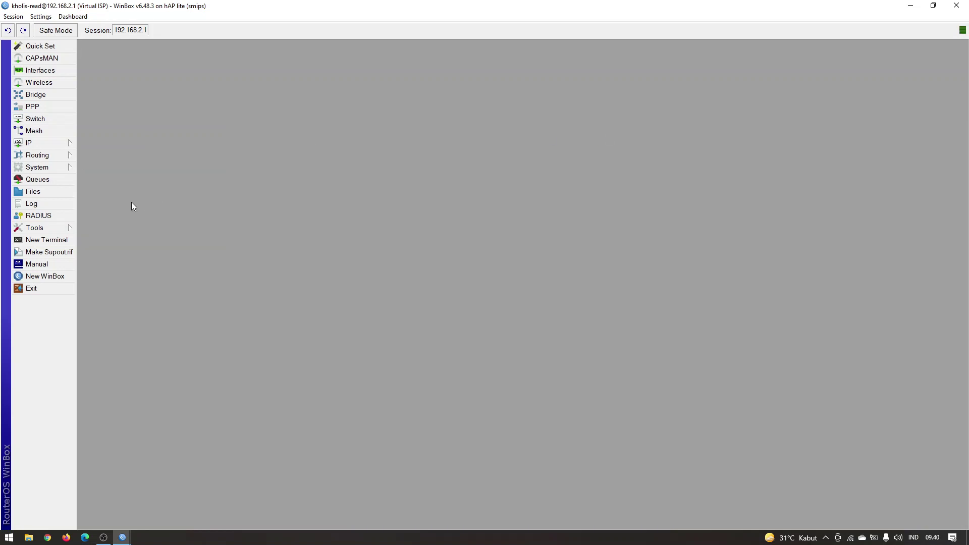
left_click(50, 190)
Attempt an unencrypted backup named 'y5tryurt', dismiss the not-permitted error, and close the File List
left_click(447, 201)
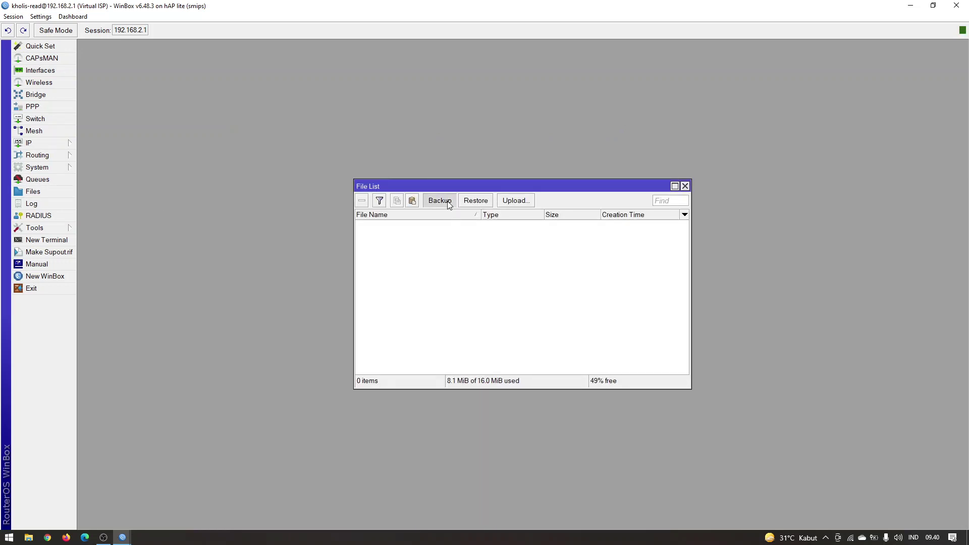
left_click(497, 309)
left_click(513, 269)
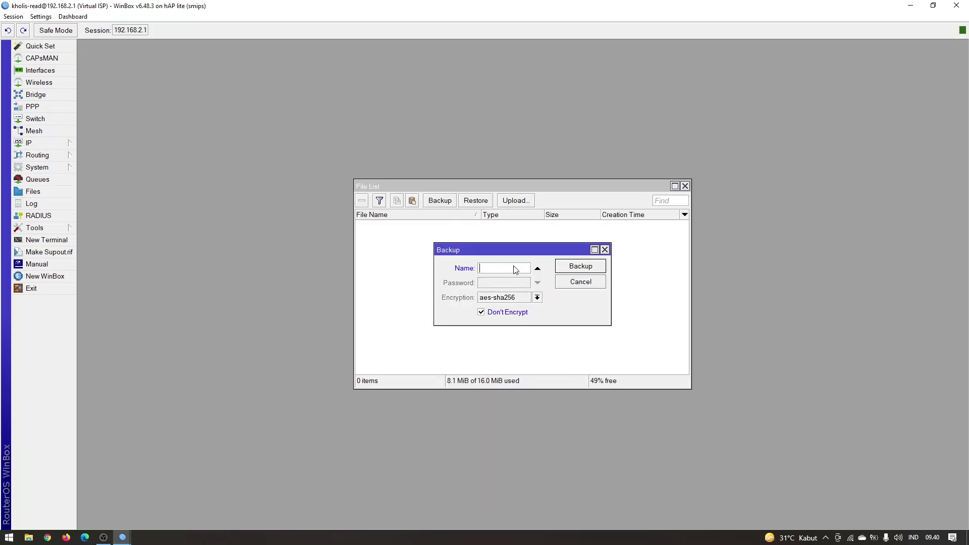
type("y5tryurt")
left_click(583, 268)
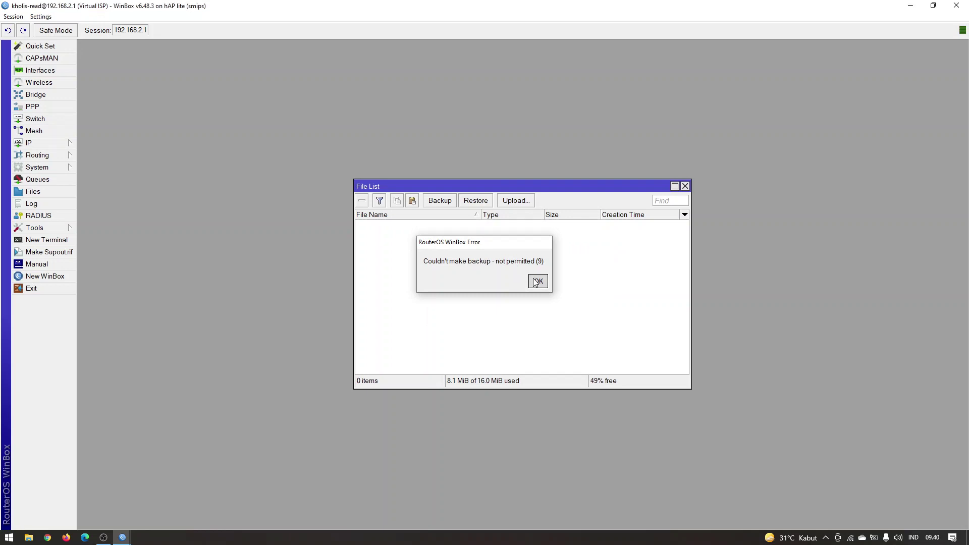
left_click(537, 281)
left_click(685, 187)
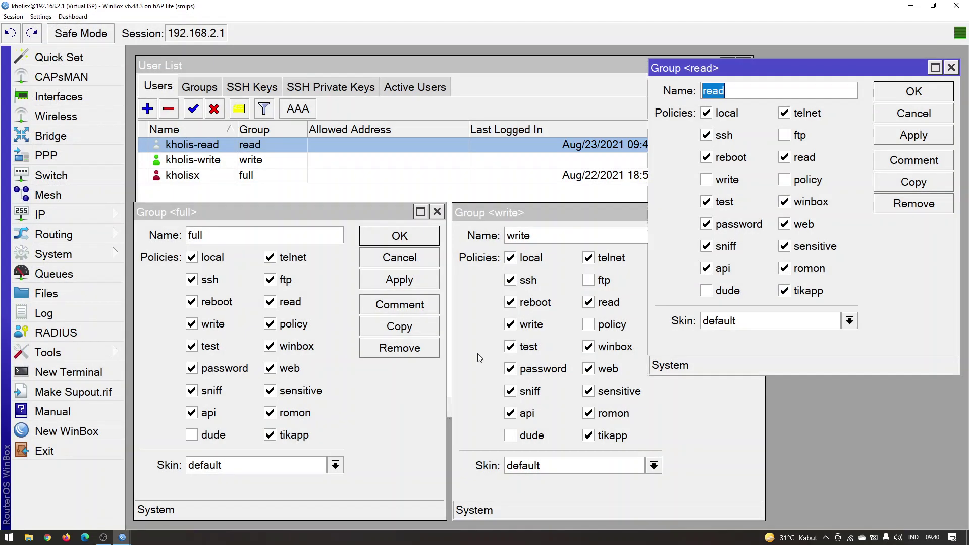
Close the write user's session, then delete both read and write test users
left_click(122, 537)
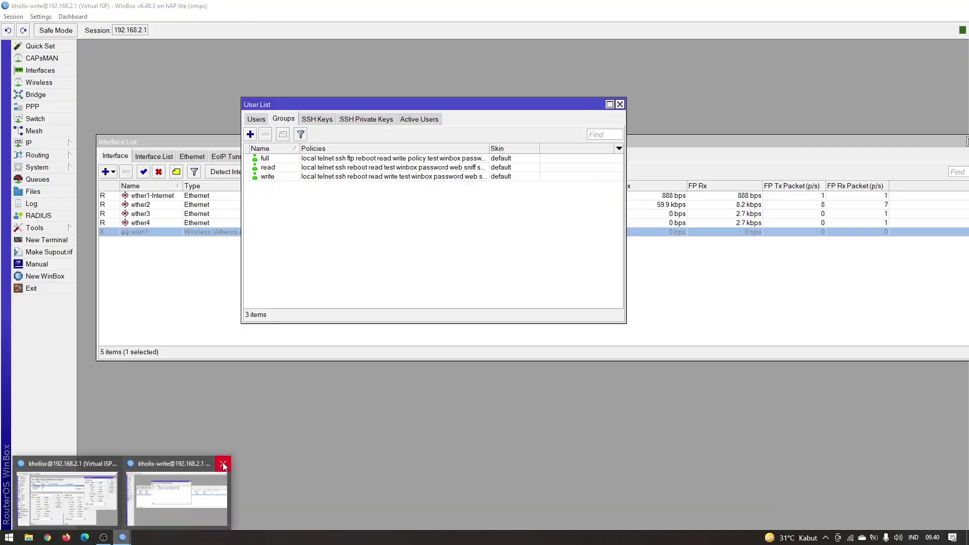
left_click(222, 463)
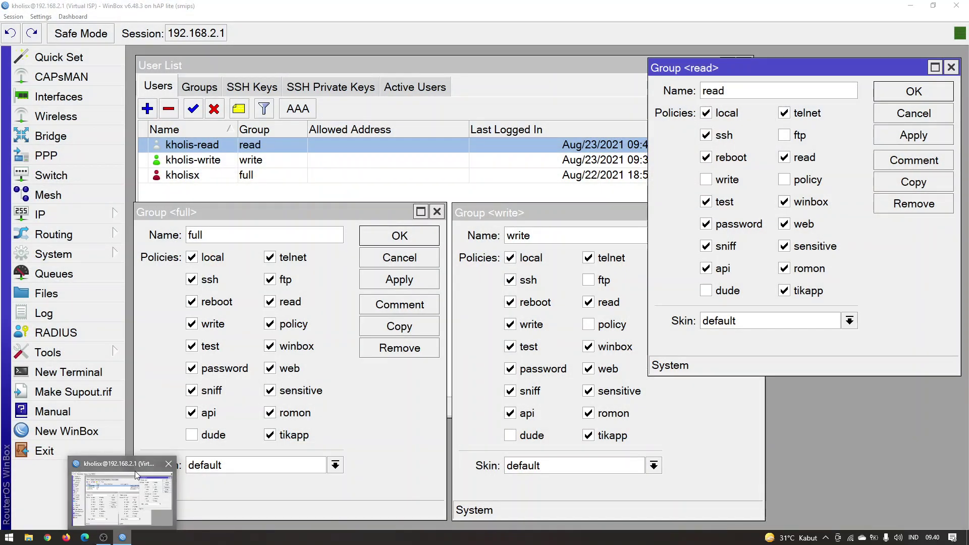
left_click(134, 471)
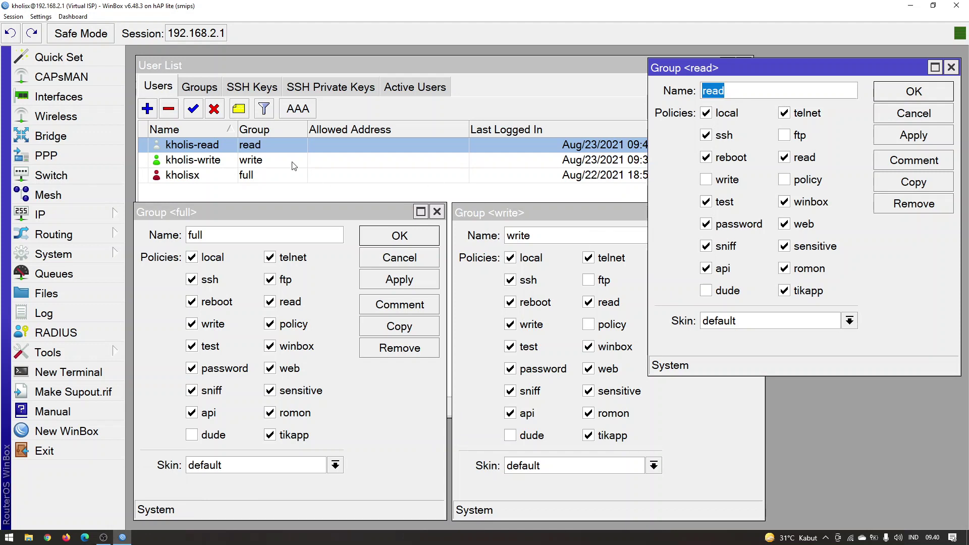
left_click(274, 159)
left_click(263, 145, "shift")
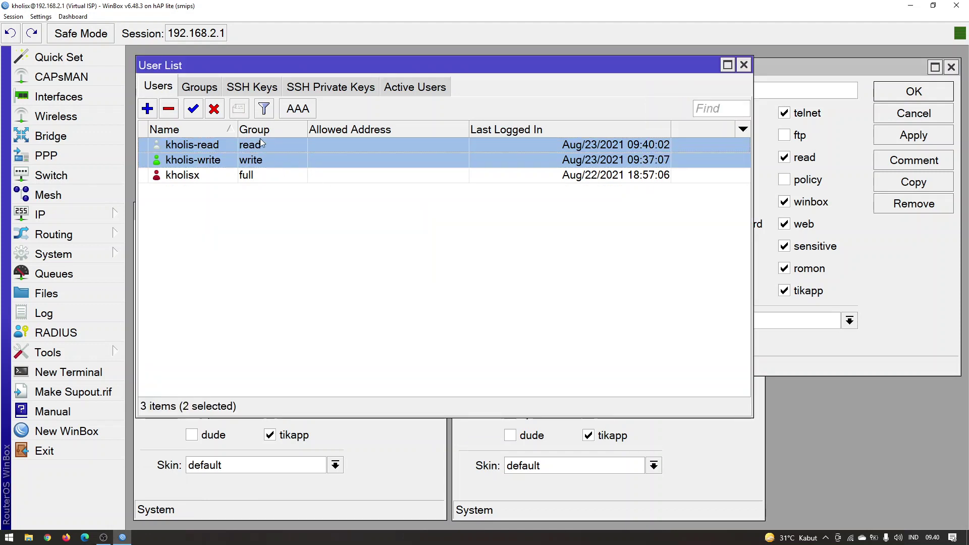
left_click(169, 109)
Close the read, full and write group policy windows and return to the Groups list
left_click(698, 434)
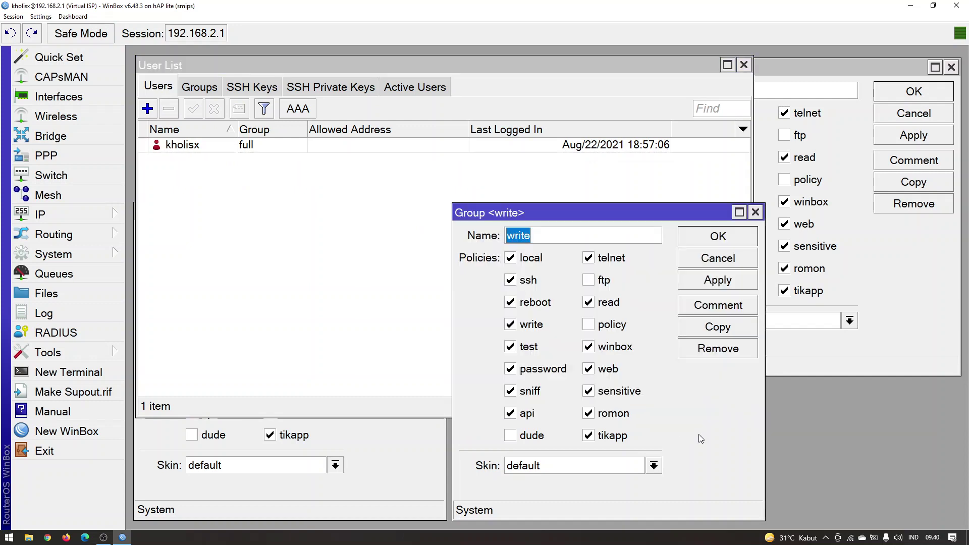
left_click(438, 461)
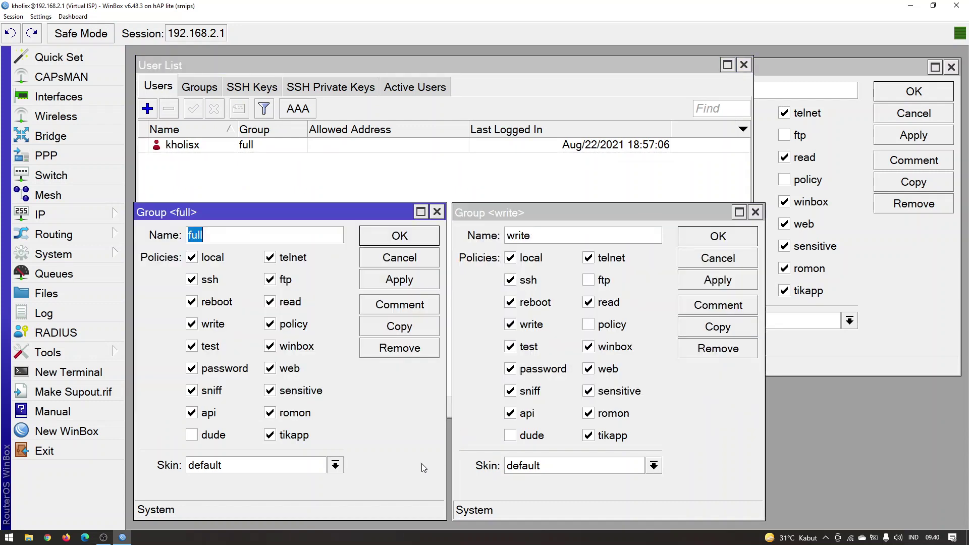
left_click(902, 328)
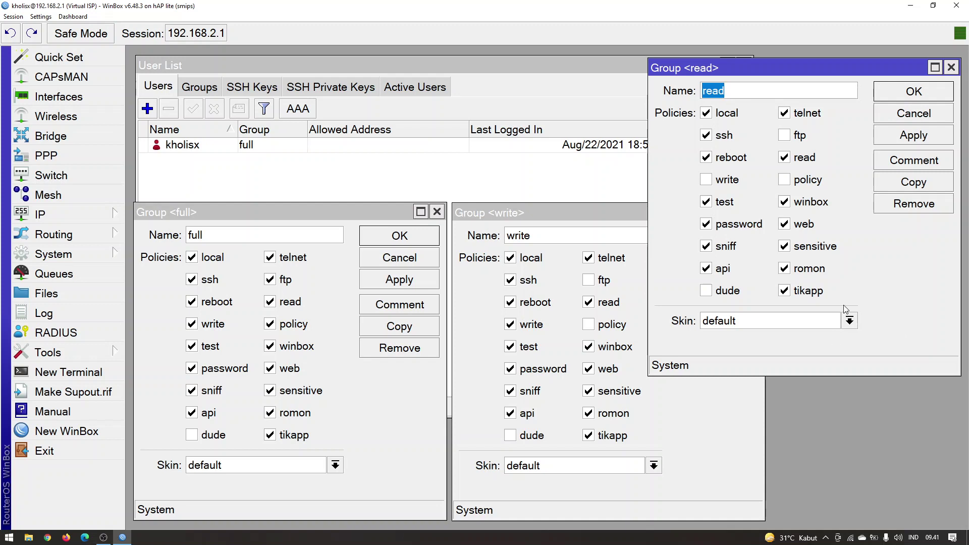
left_click(951, 67)
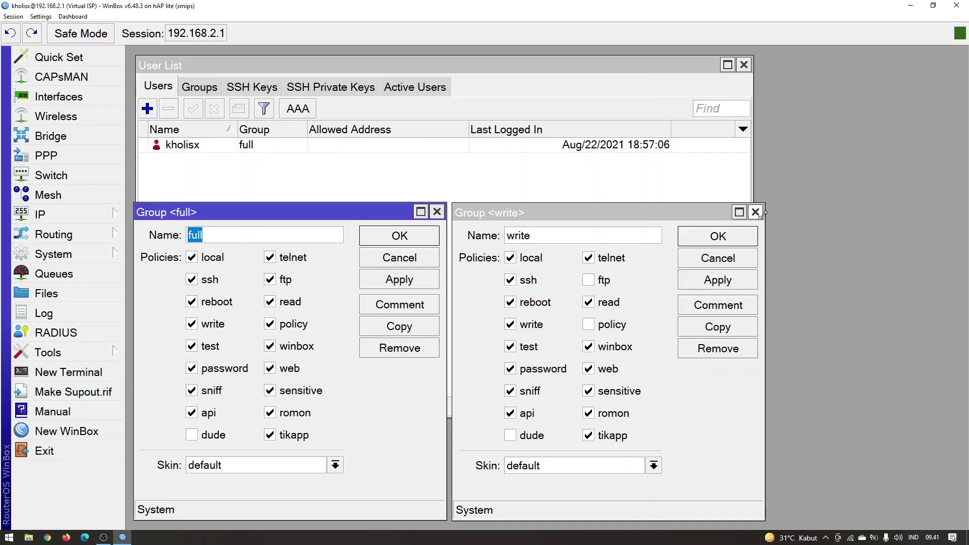
left_click(761, 222)
left_click(437, 212)
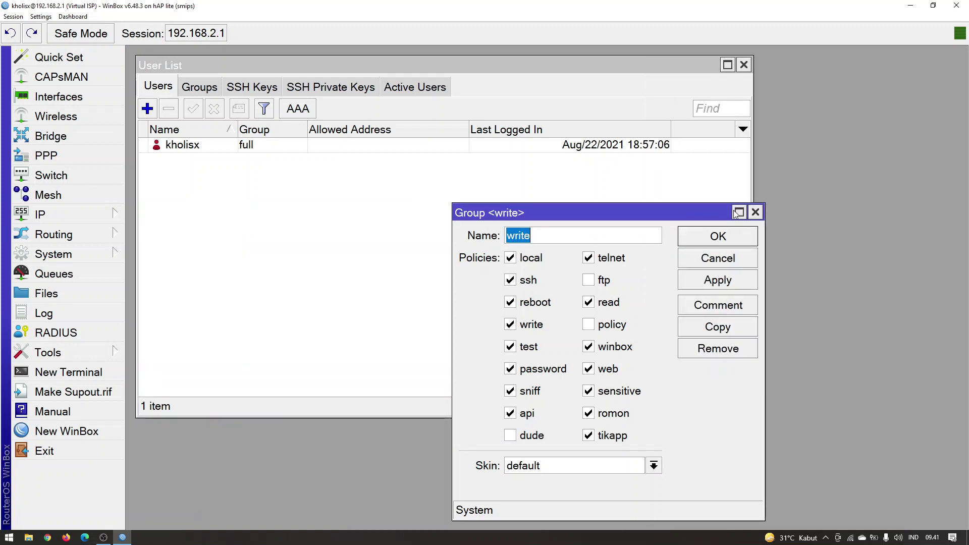
left_click(756, 212)
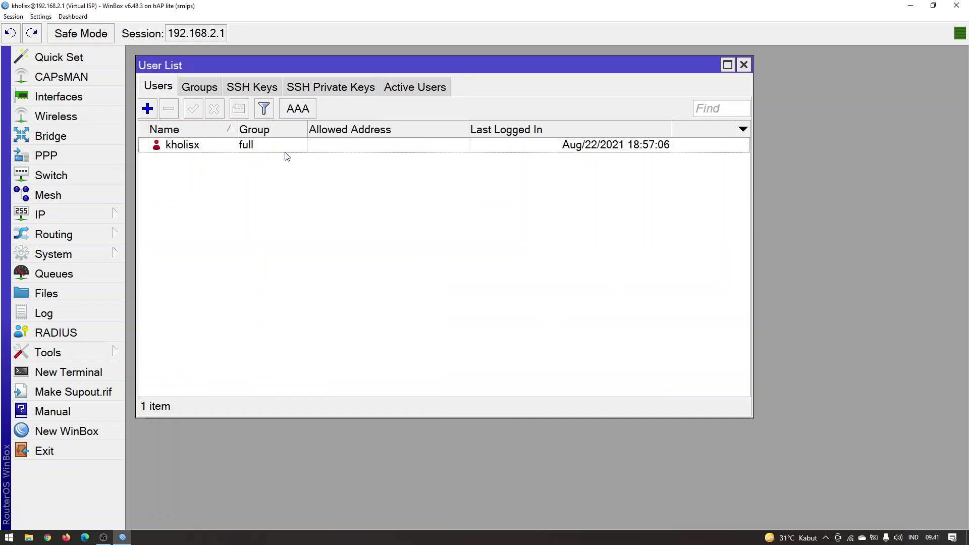
left_click(214, 92)
Add group 'mikhmon' with write, api, read and sensitive policies, apply it, and move the dialog aside
left_click(147, 109)
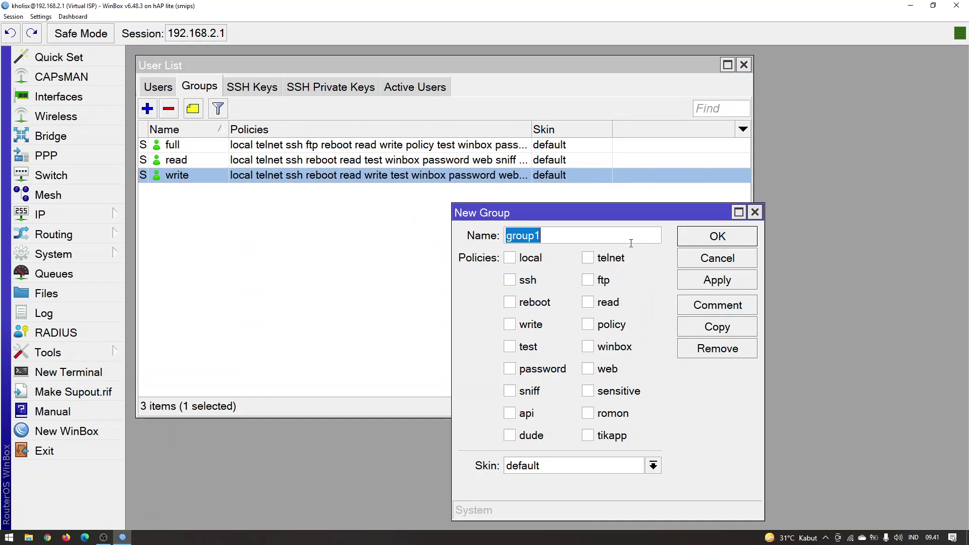
type("mikhmon")
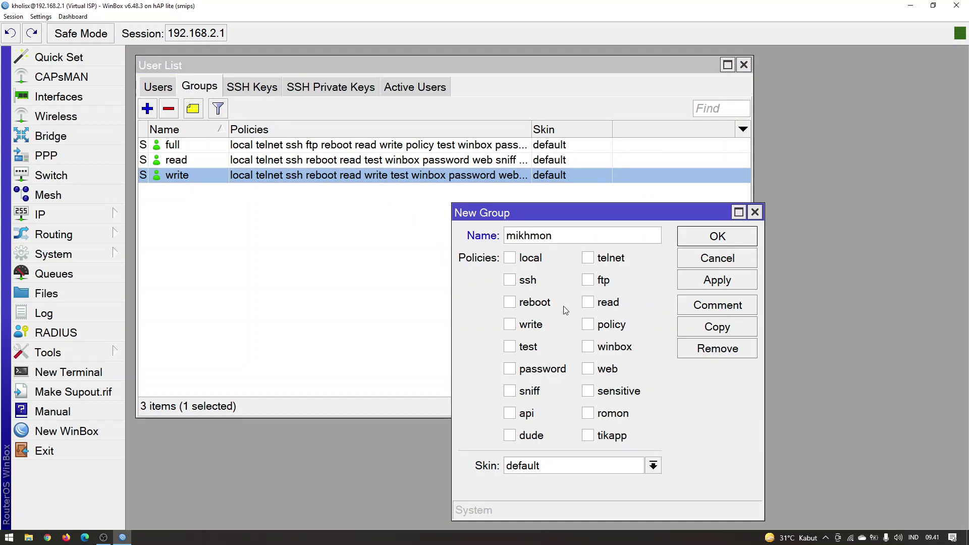
left_click(531, 325)
left_click(525, 415)
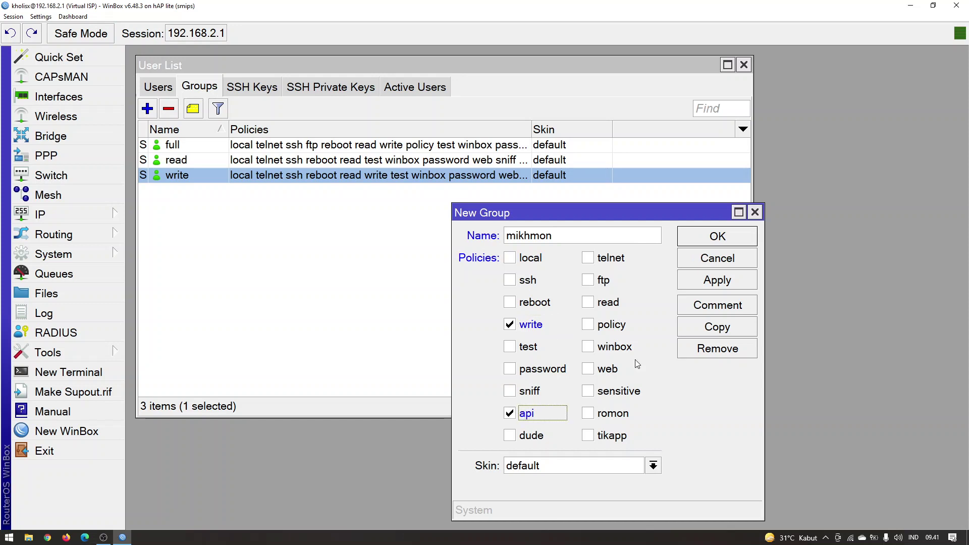
left_click(610, 304)
left_click(620, 393)
left_click(732, 282)
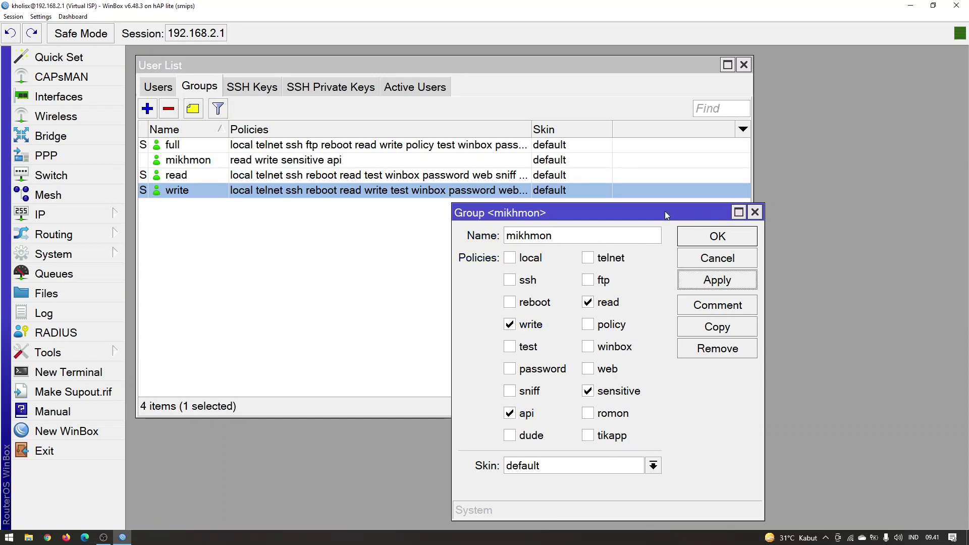
left_click_drag(665, 211, 775, 173)
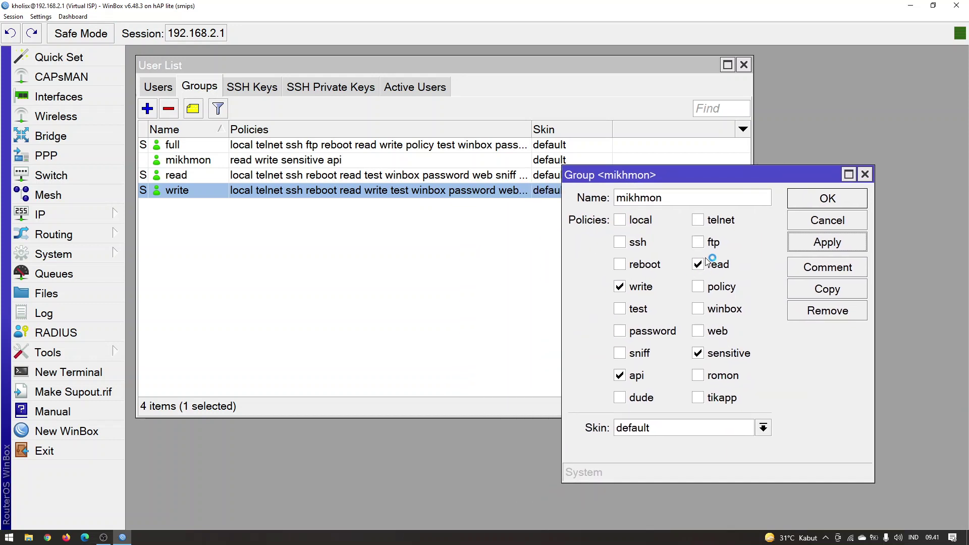
Add user 'mikhmon' assigned to the mikhmon group and select it in the User List
left_click(172, 87)
left_click(148, 109)
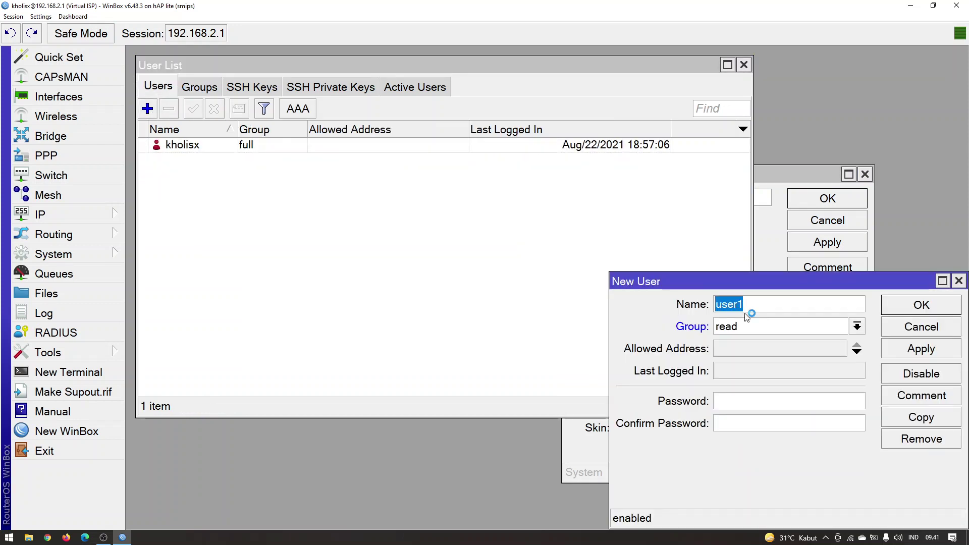
left_click(752, 326)
left_click(753, 357)
double_click(772, 304)
type("mikhmon")
key("Return")
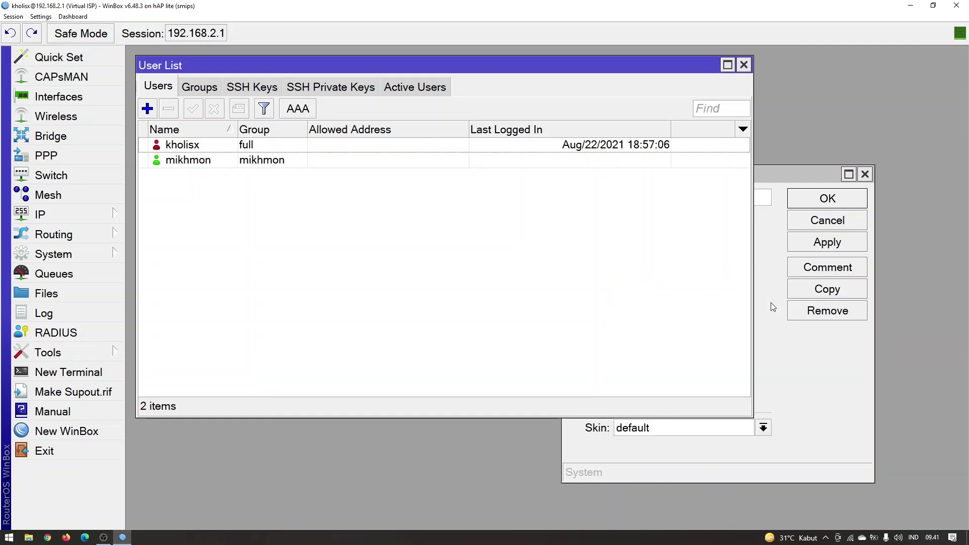
left_click(273, 164)
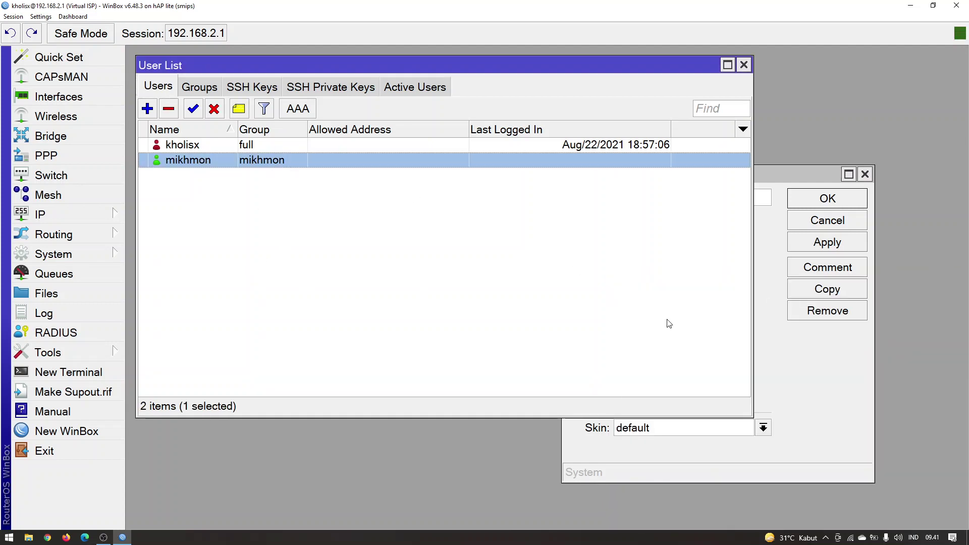
left_click(813, 379)
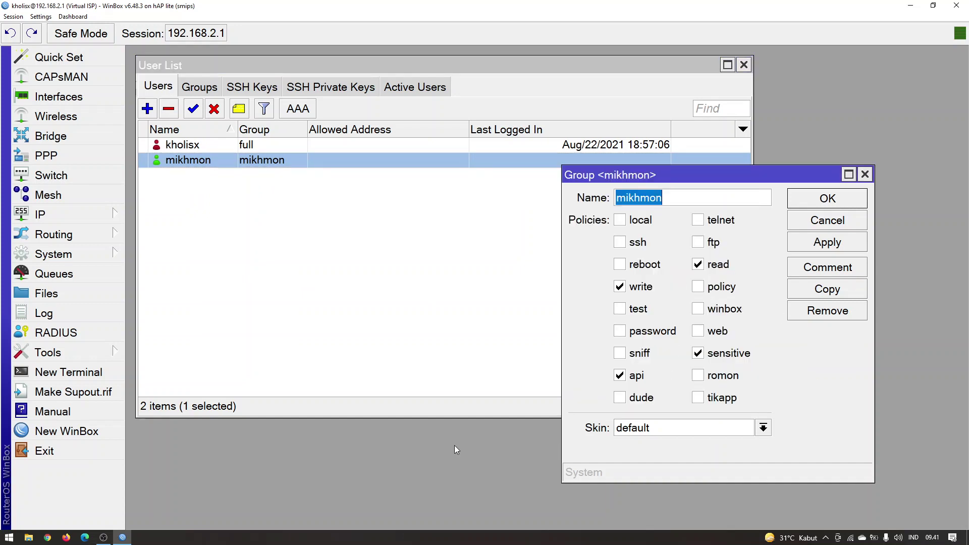
left_click(81, 432)
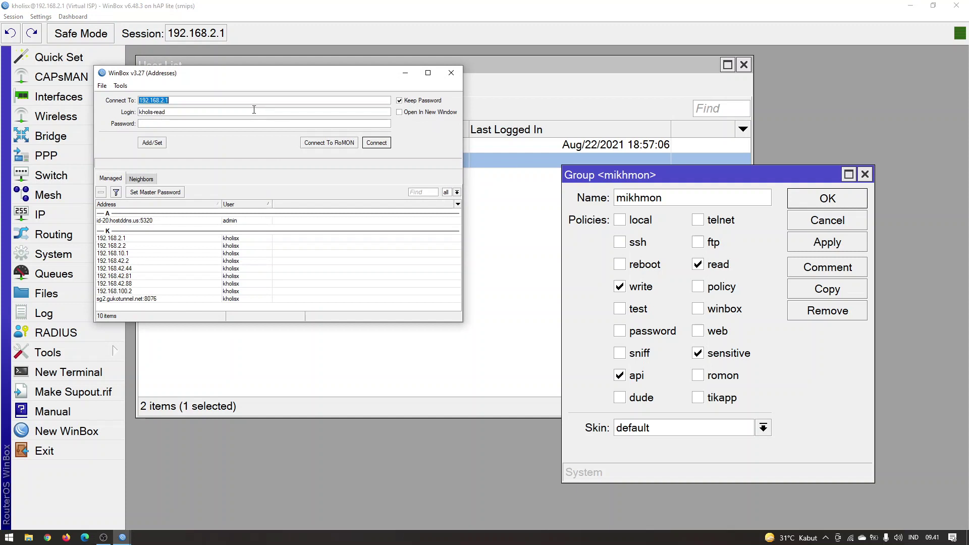
Try logging in as mikhmon from the new login window, then move it aside
key("Tab")
type("mikh")
left_click(378, 144)
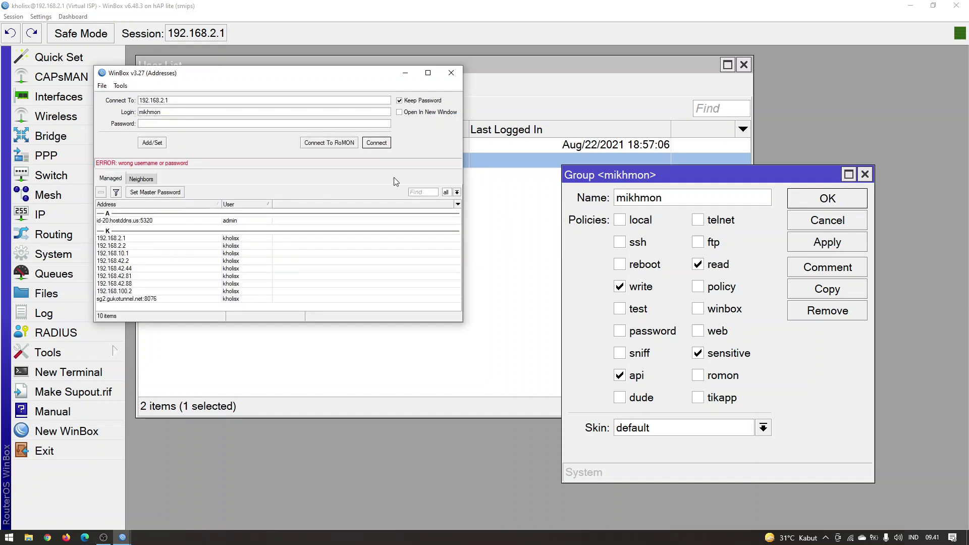
left_click_drag(344, 74, 425, 214)
Delete the existing mikhmon user and re-create it in the mikhmon group
left_click(350, 160)
double_click(350, 159)
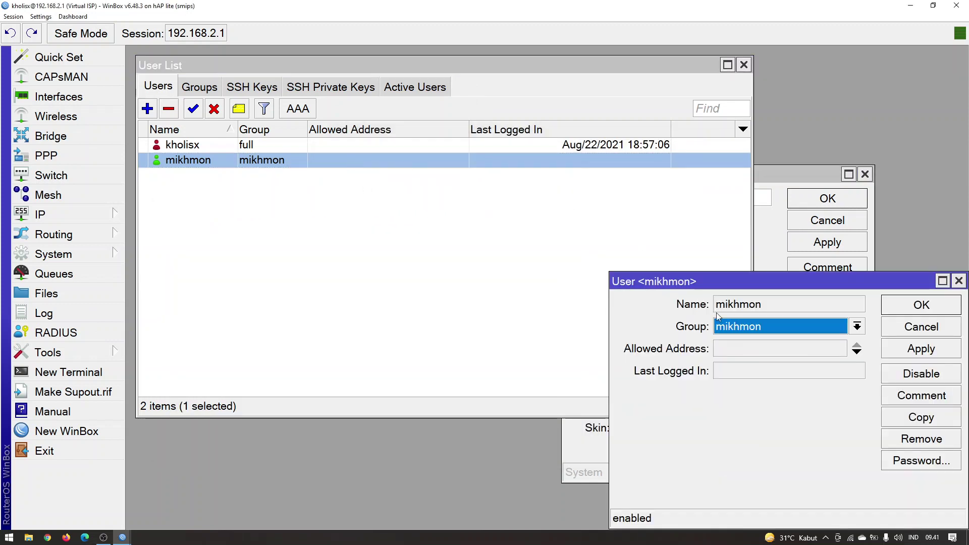
left_click(922, 439)
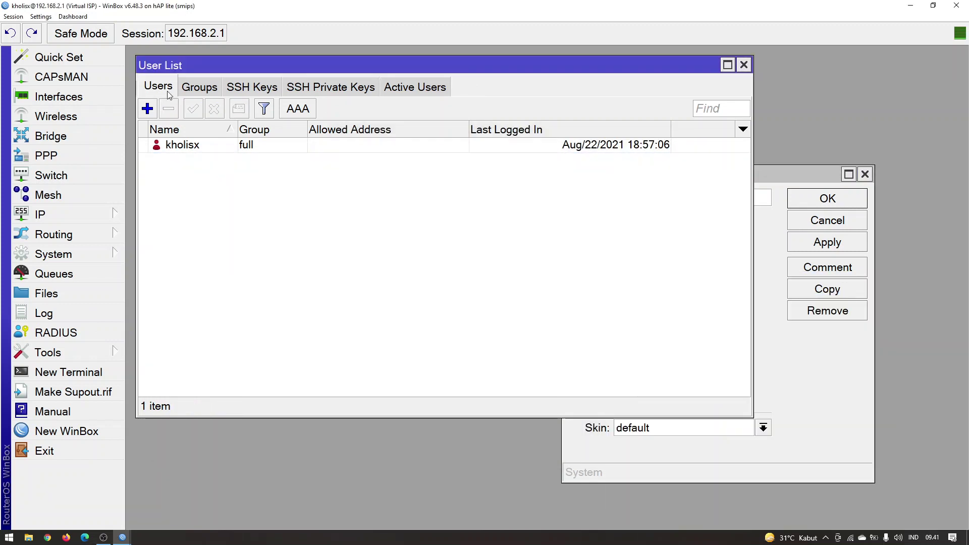
left_click(147, 108)
type("mikhmon")
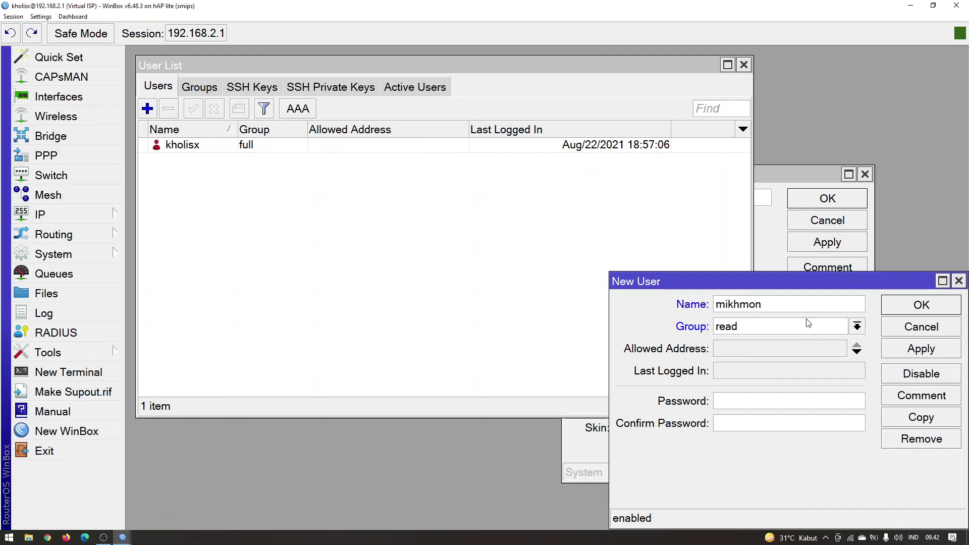
left_click(808, 324)
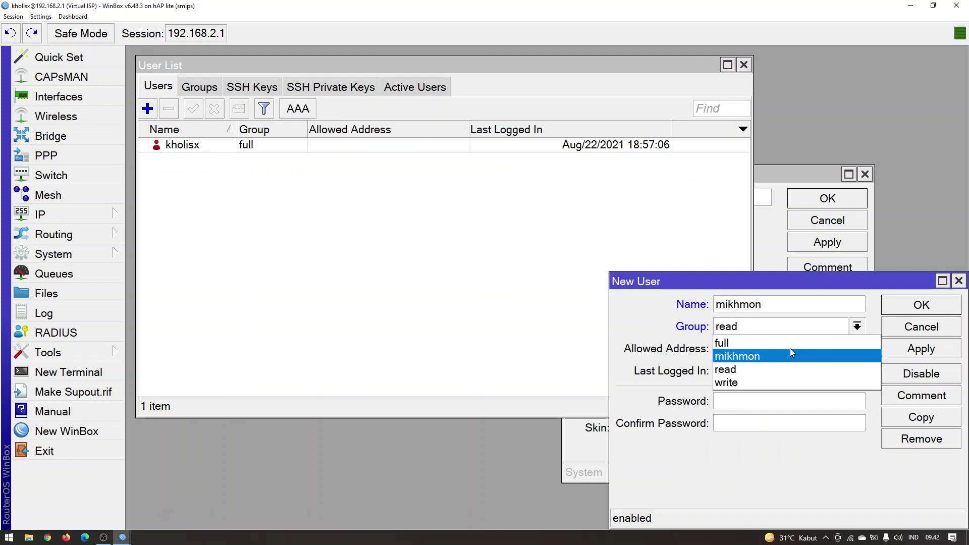
left_click(790, 350)
left_click(902, 349)
left_click(921, 305)
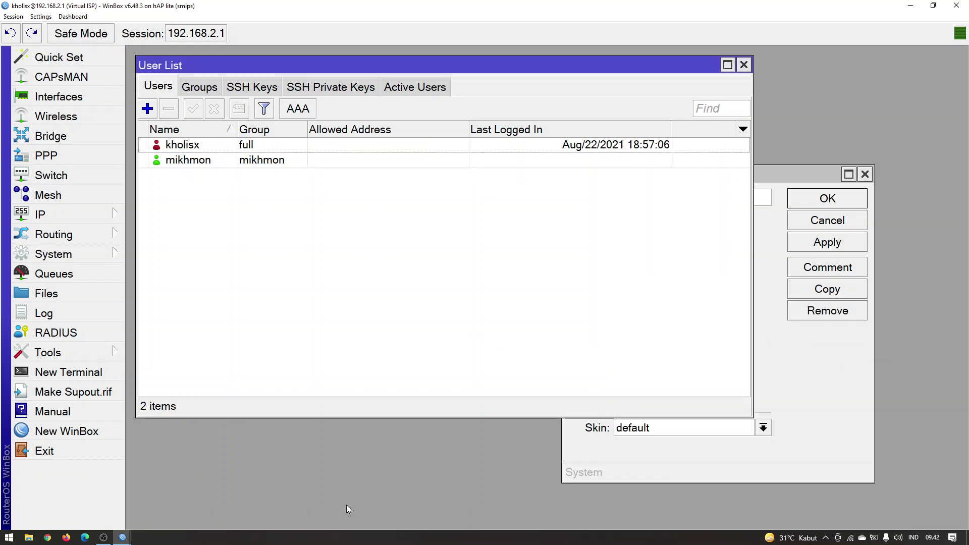
Retry the mikhmon login, then check the Log's login failure entry at 09:42:08
mouse_move(124, 539)
left_click(179, 493)
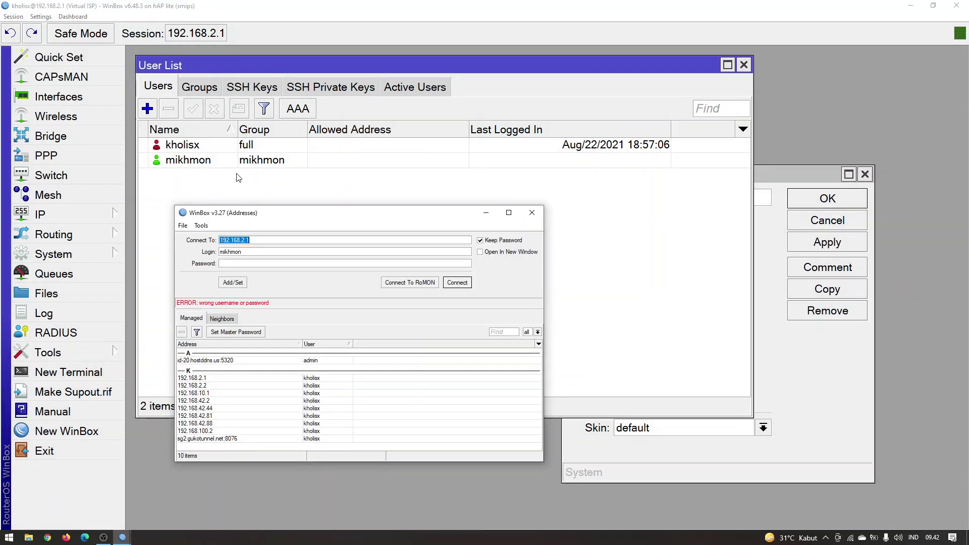
double_click(272, 254)
left_click(272, 253)
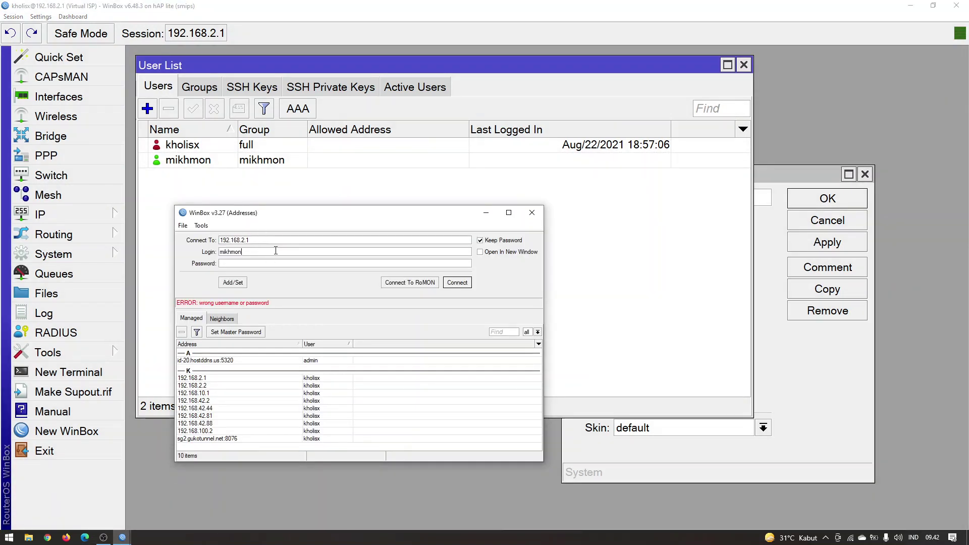
left_click(455, 284)
left_click(456, 283)
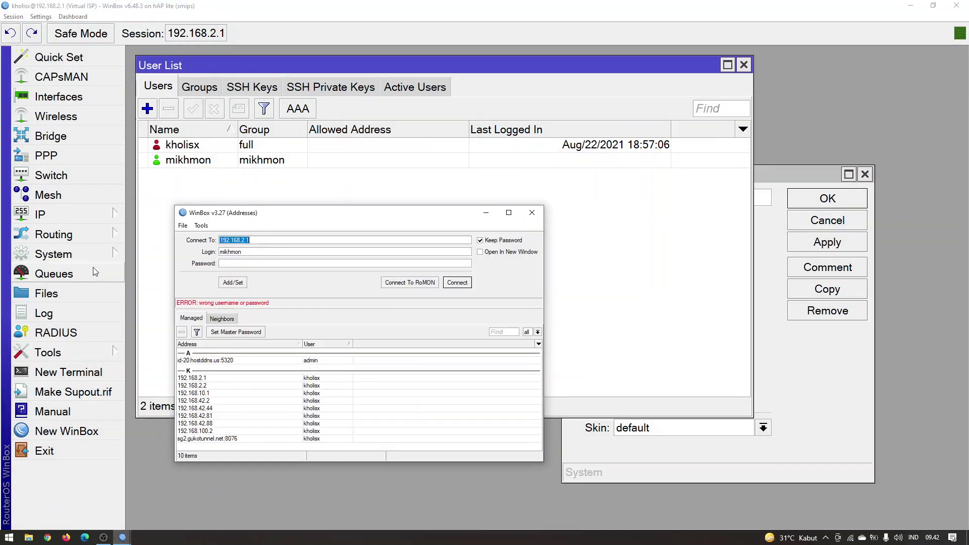
left_click(43, 313)
left_click(711, 385)
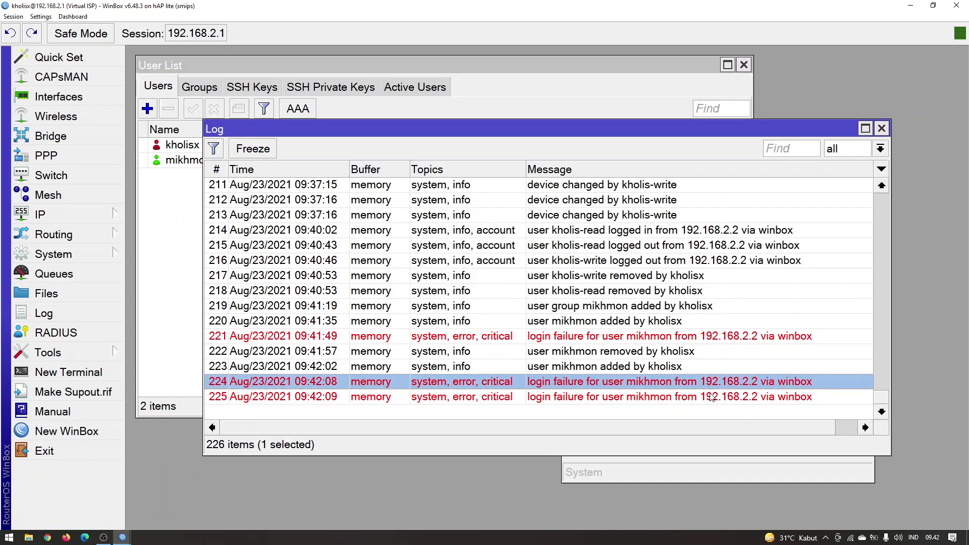
Review the mikhmon added, removed and login-failure entries in the log
left_click(725, 351)
left_click(730, 337)
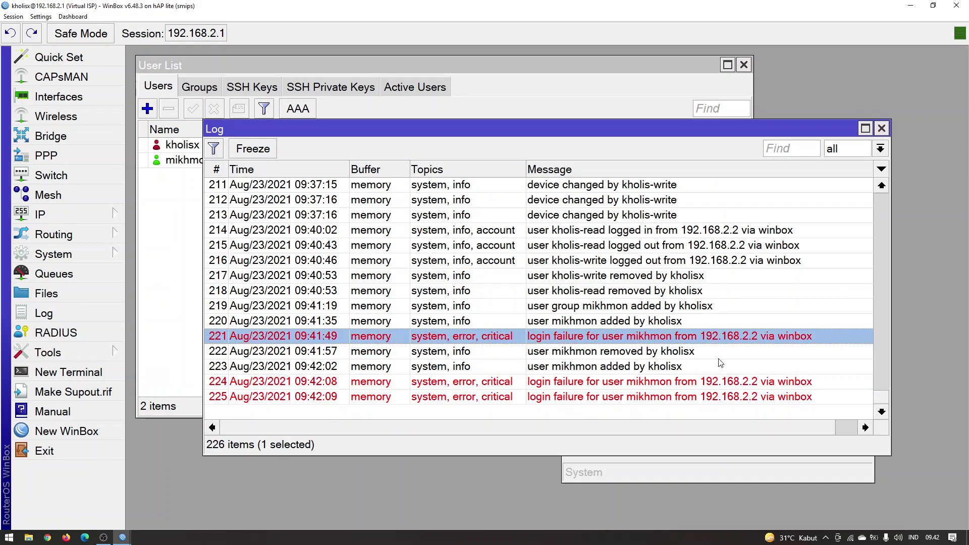
left_click(718, 366)
left_click(713, 383)
Move mikhmon into the full group, log in as mikhmon successfully, then close that session
left_click(155, 209)
double_click(212, 160)
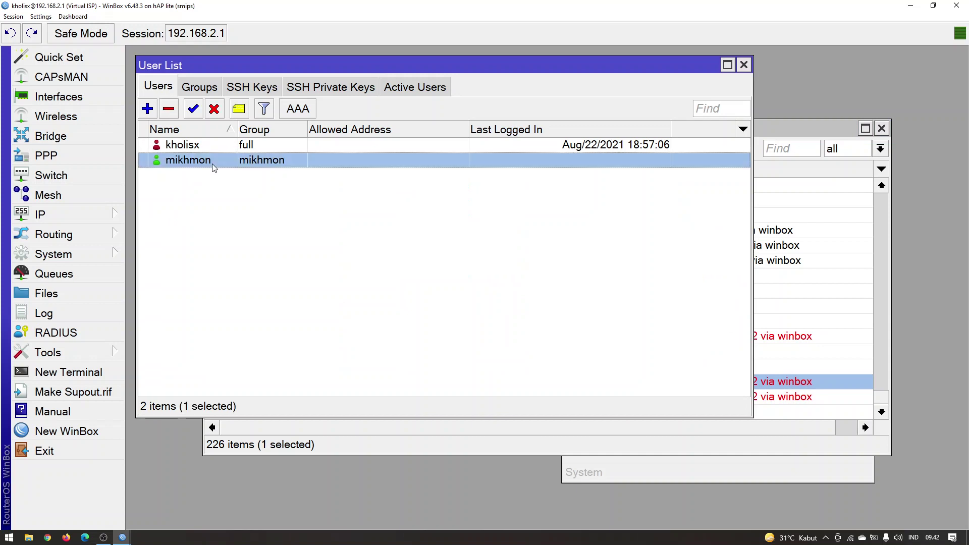
left_click(725, 332)
left_click(723, 343)
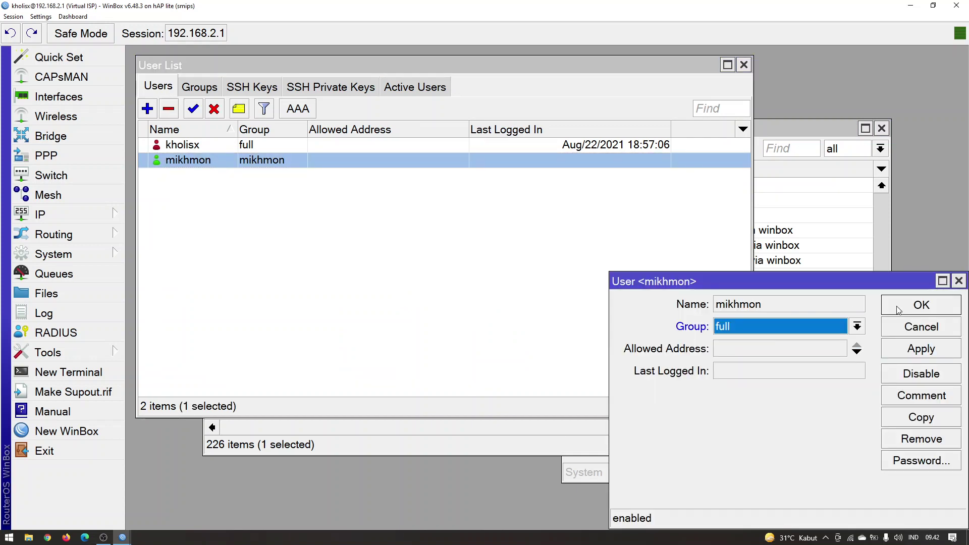
left_click(899, 308)
left_click(125, 538)
left_click(174, 501)
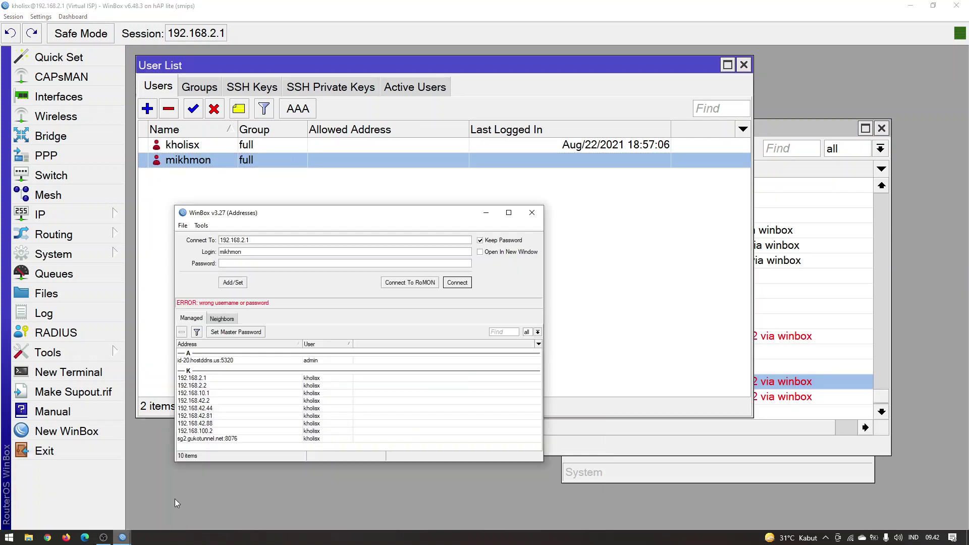
left_click(456, 283)
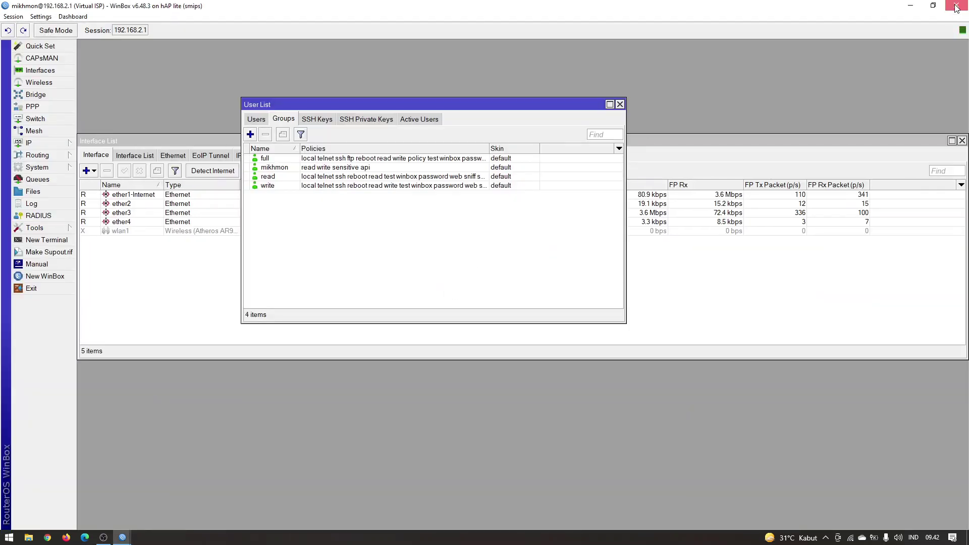
left_click(955, 8)
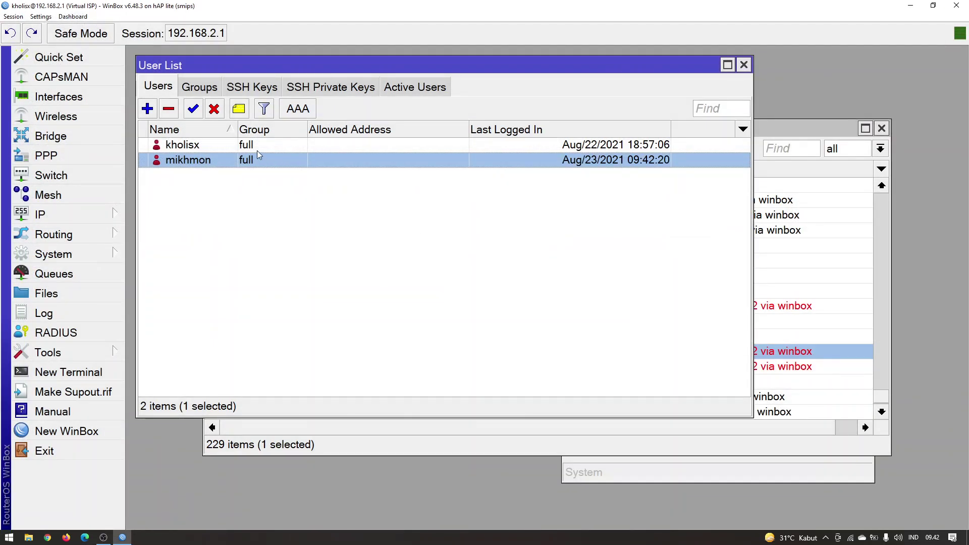
Return mikhmon to the mikhmon group, retry its login repeatedly, and check the latest failure in the log
double_click(253, 159)
left_click(797, 328)
left_click(781, 353)
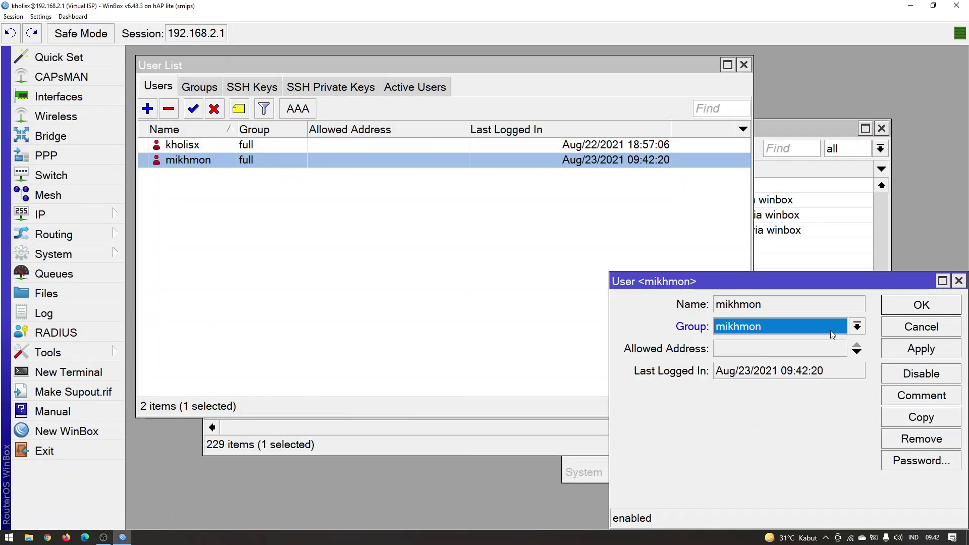
left_click(900, 303)
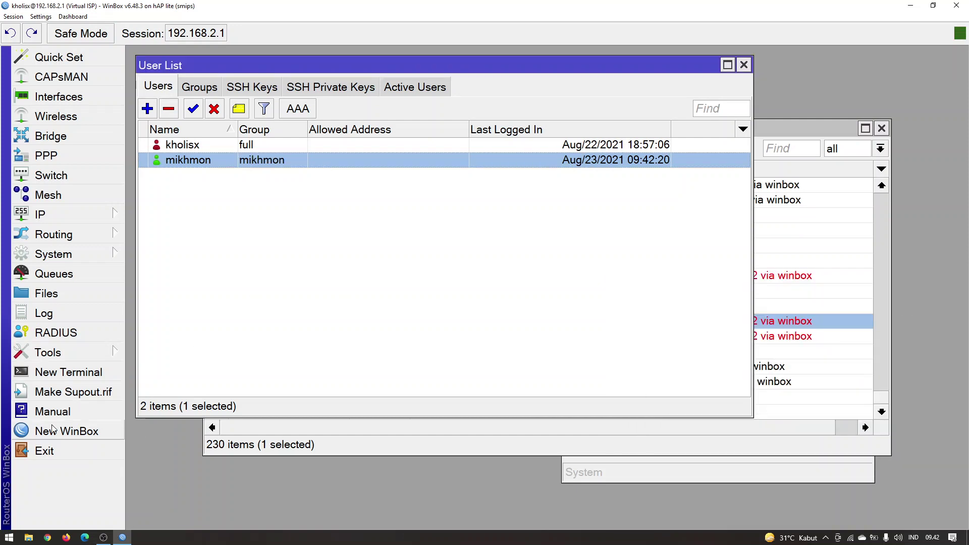
left_click(65, 431)
left_click(465, 281)
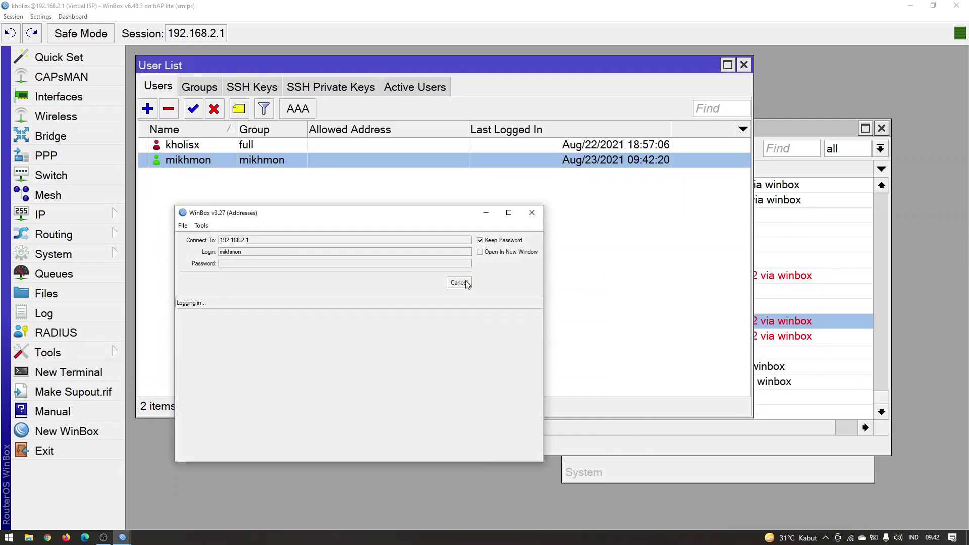
left_click(465, 282)
left_click(464, 284)
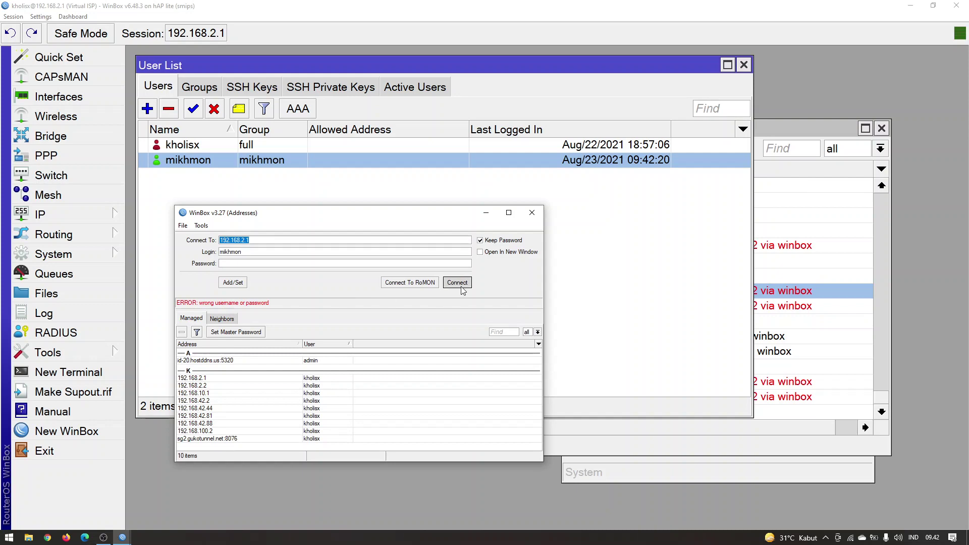
left_click(464, 283)
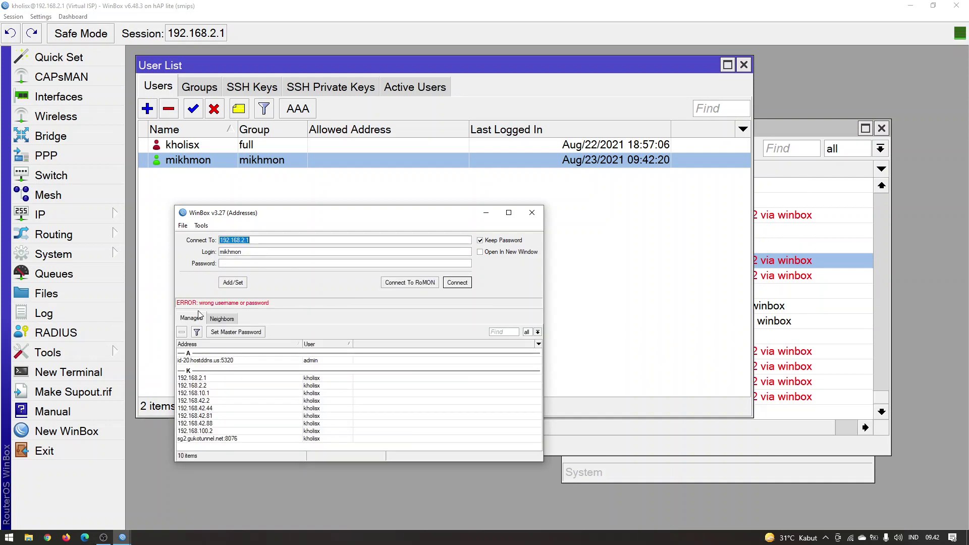
left_click(811, 419)
left_click(784, 388)
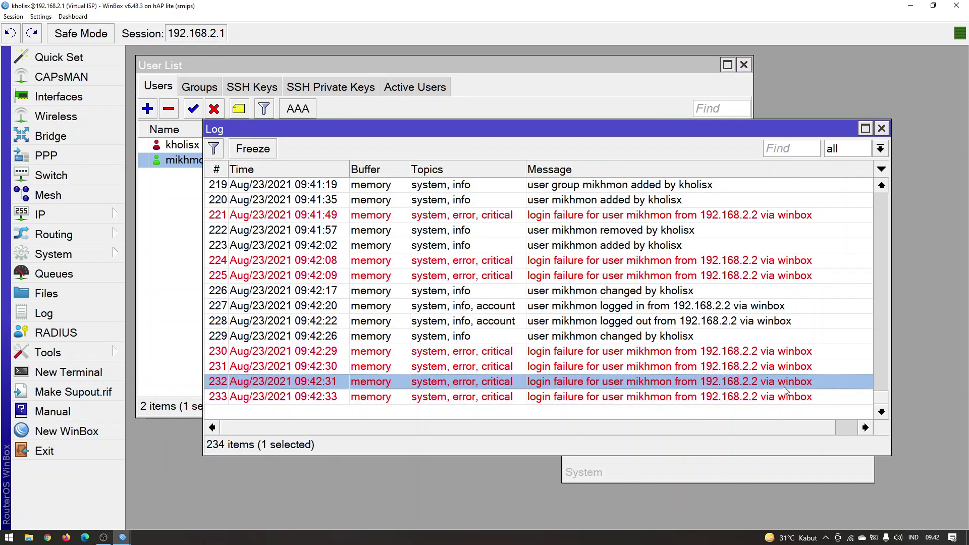
Grant the mikhmon group the winbox policy and log in as mikhmon successfully
left_click(635, 462)
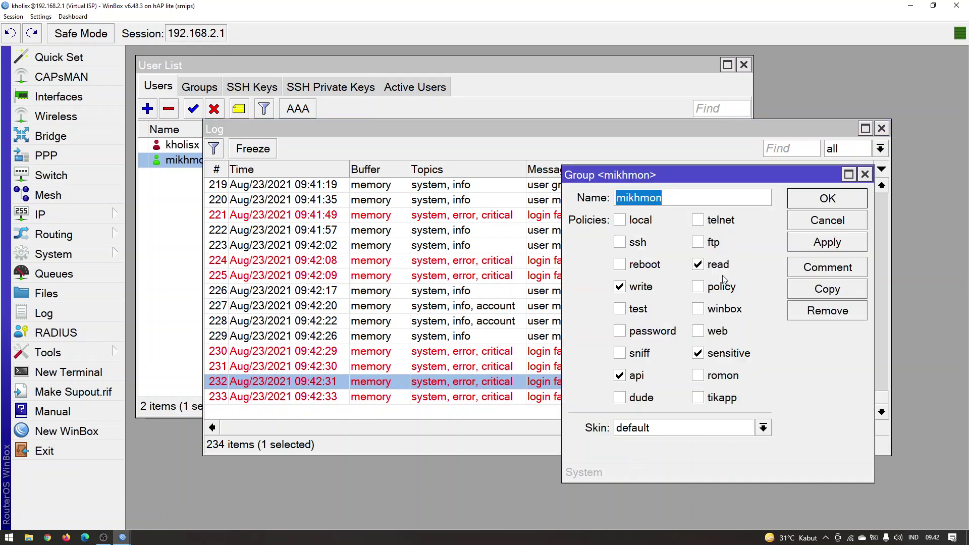
left_click(725, 310)
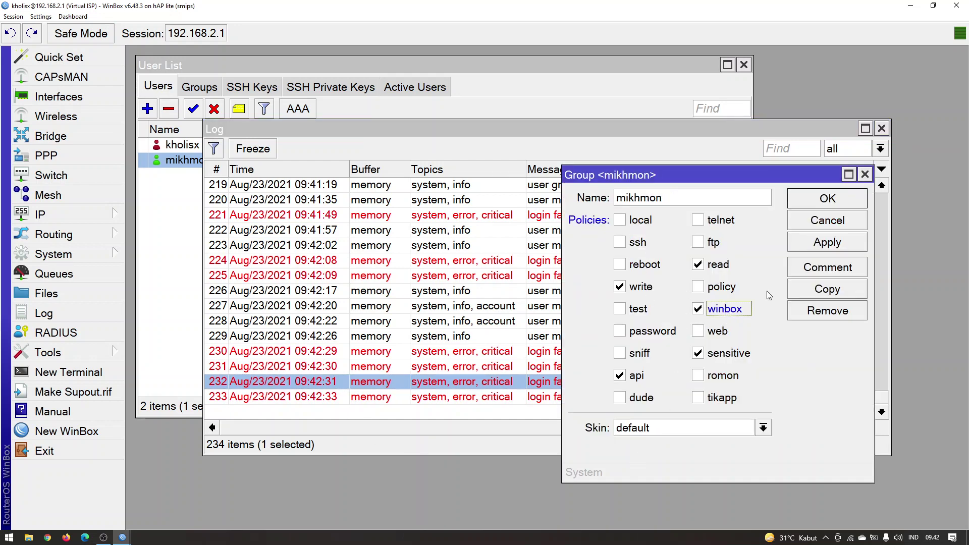
left_click(828, 245)
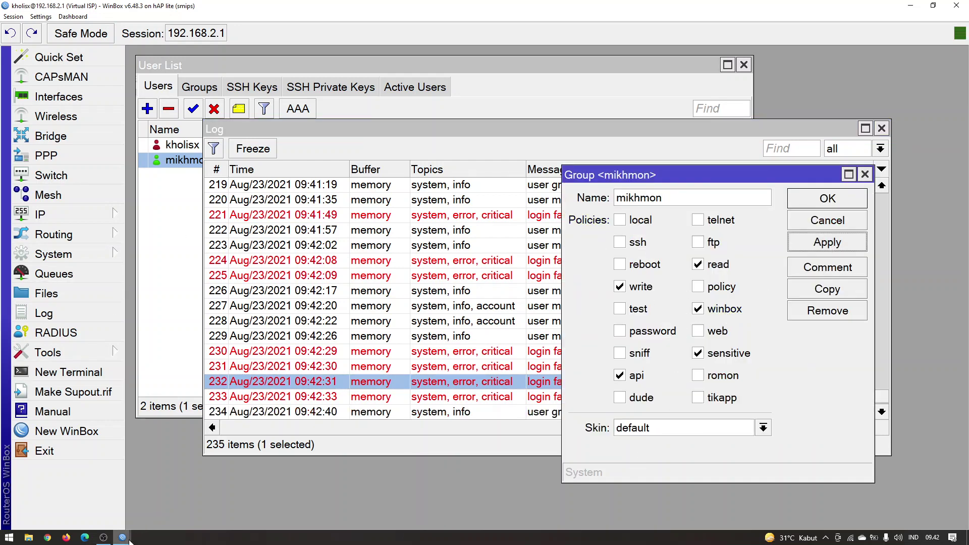
left_click(177, 490)
left_click(457, 283)
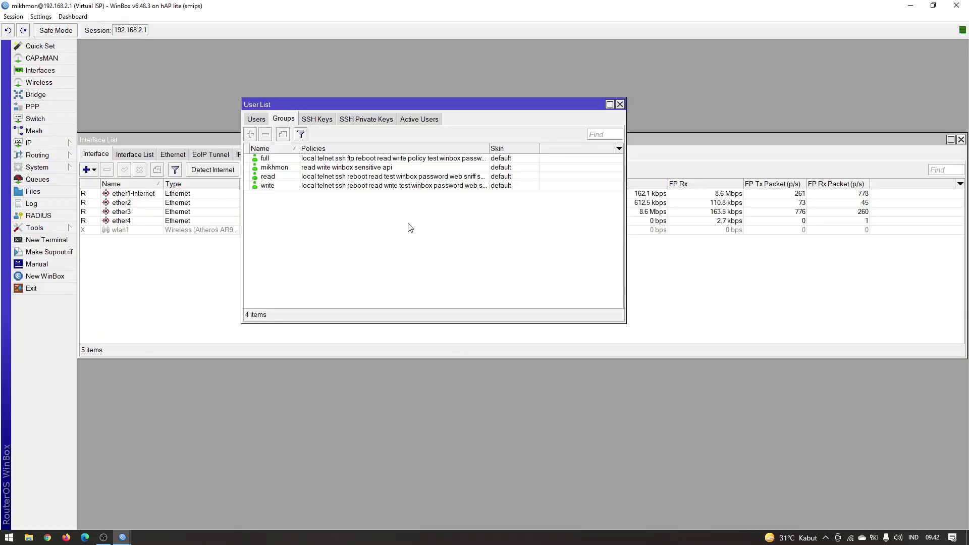
From the admin session, remove the winbox policy from the mikhmon group and close the log
mouse_move(124, 535)
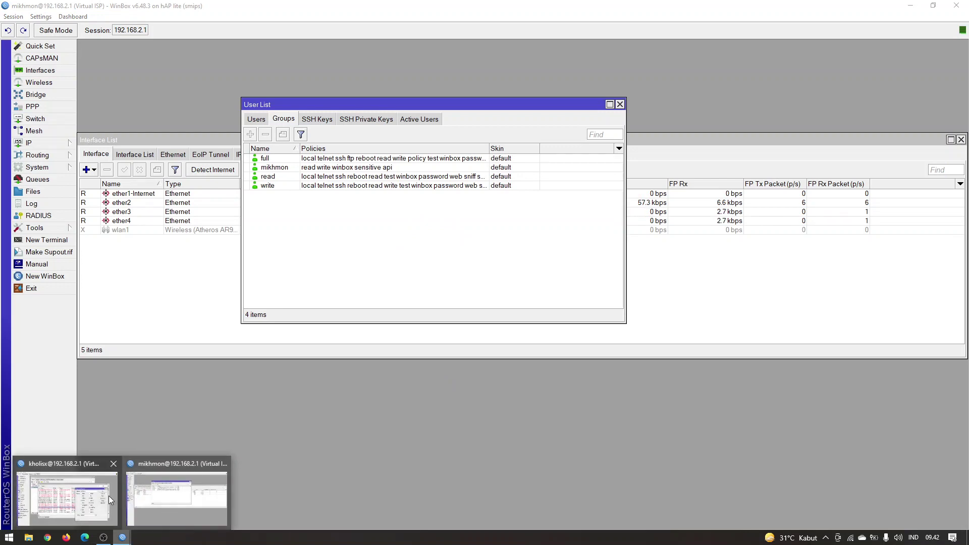
left_click(108, 496)
left_click(698, 309)
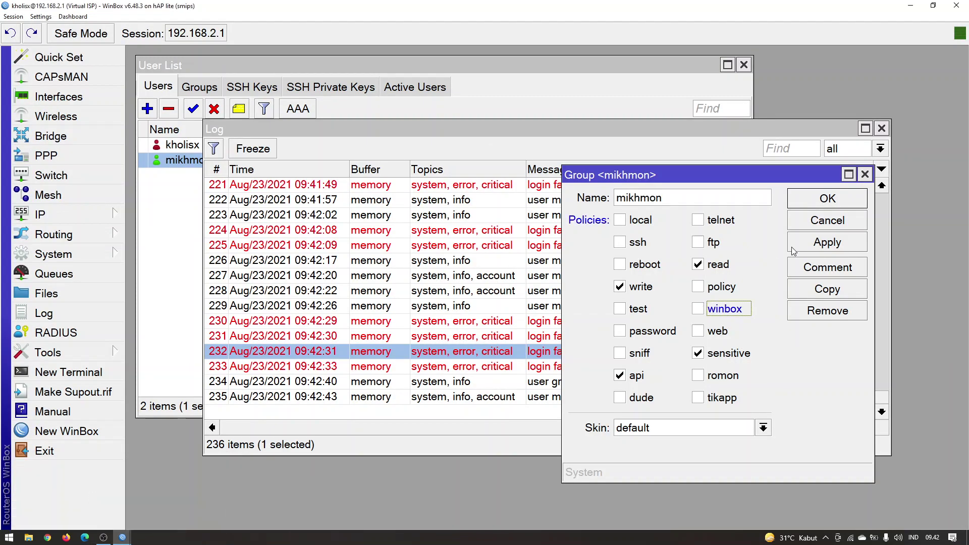
left_click(828, 198)
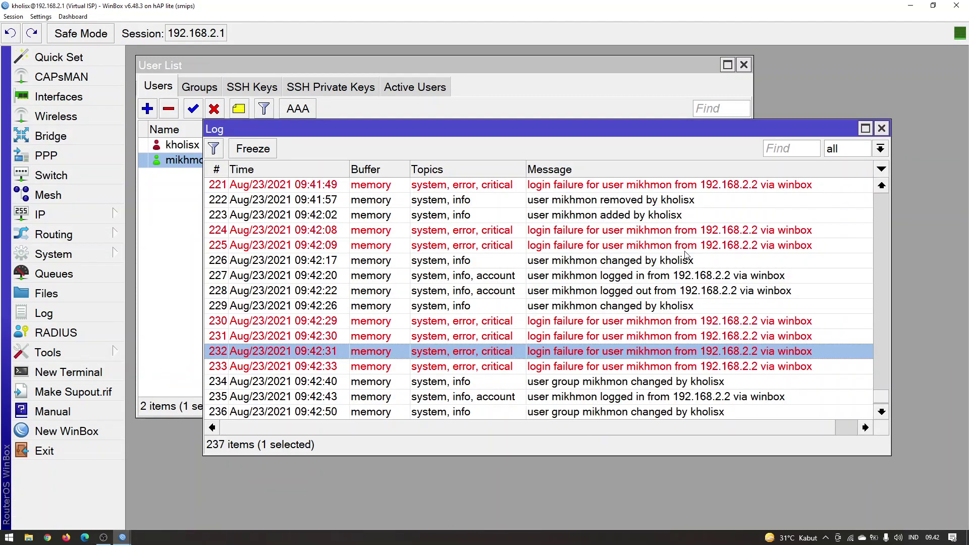
left_click(881, 129)
Close the mikhmon WinBox session and select the mikhmon user in the user list
mouse_move(368, 65)
left_mouse_down()
mouse_move(416, 97)
mouse_move(372, 61)
left_mouse_up()
mouse_move(125, 538)
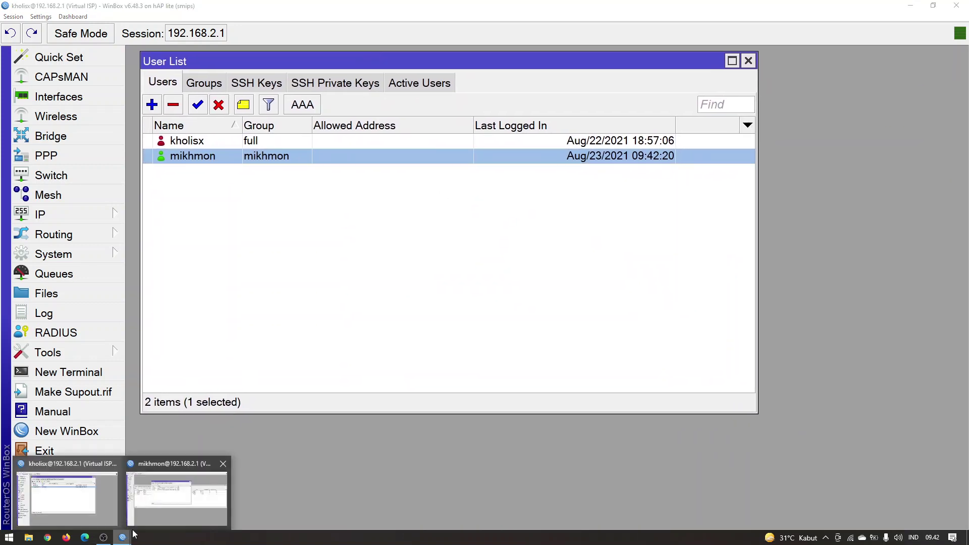
mouse_move(207, 471)
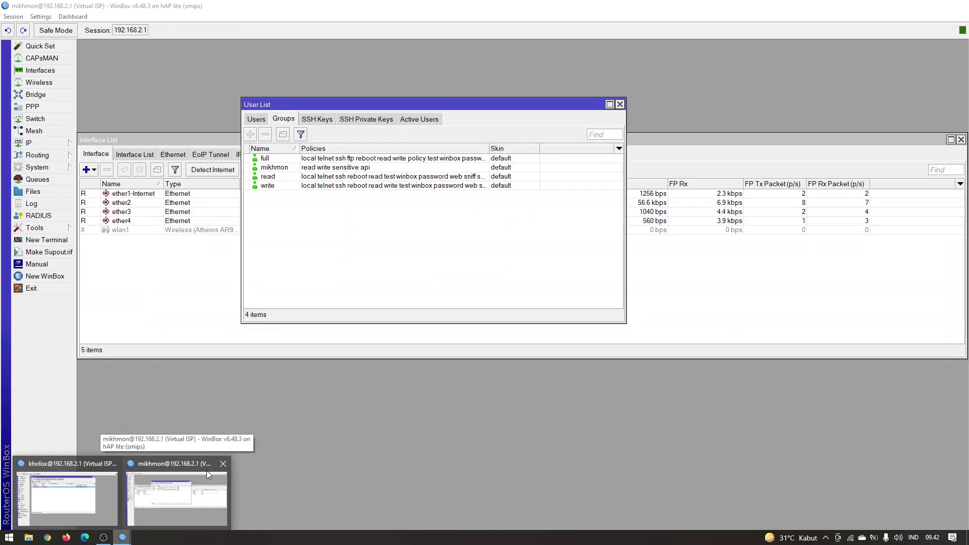
left_click(223, 465)
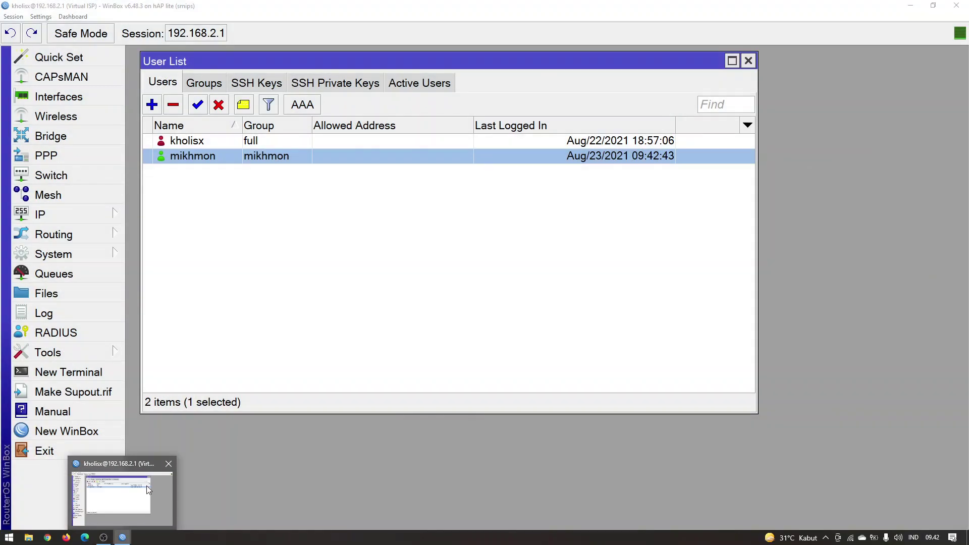
left_click(210, 145)
Delete the mikhmon user, then switch to the Groups tab and select the mikhmon group
left_click(180, 105)
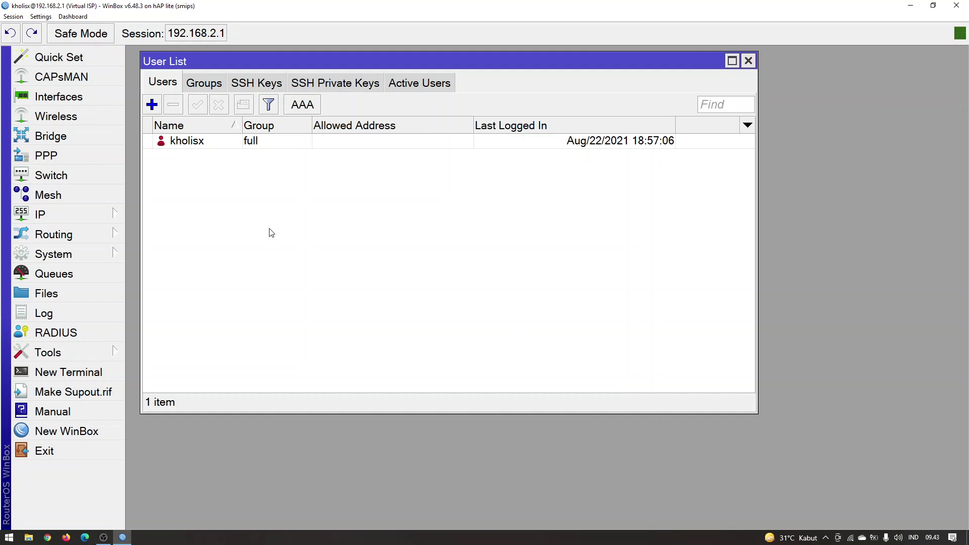
left_click_drag(237, 64, 229, 63)
left_click(206, 83)
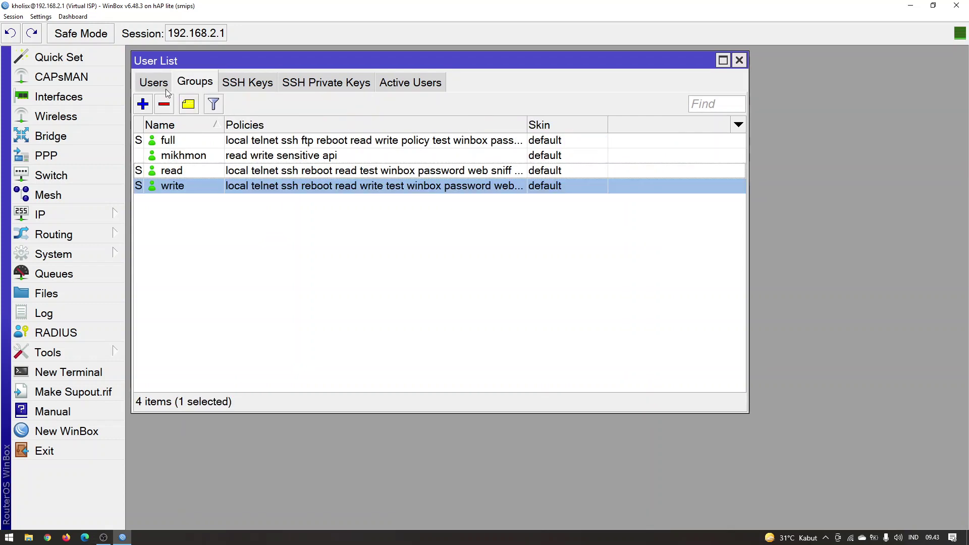
left_click(197, 155)
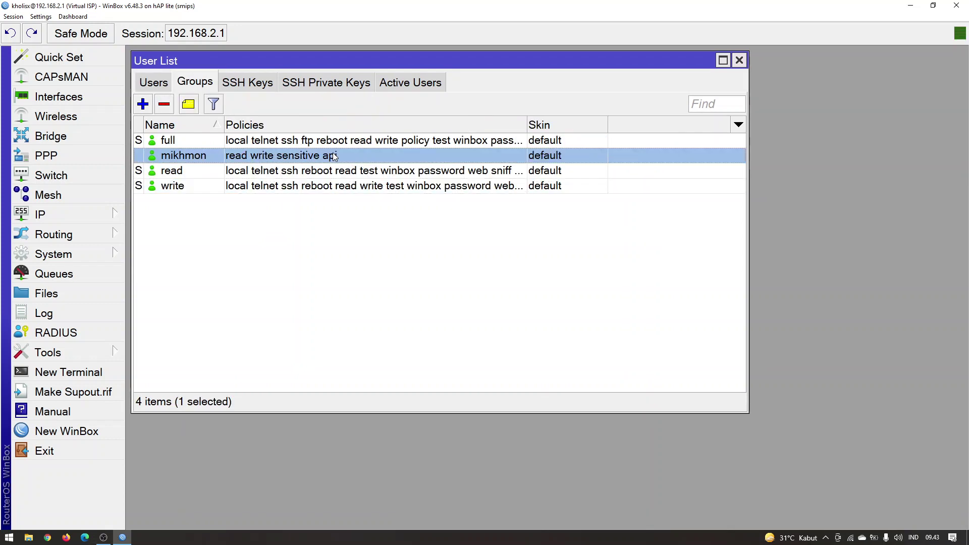
left_click(355, 173)
Open the mikhmon group's settings to review its read, write, sensitive and api policies
double_click(356, 156)
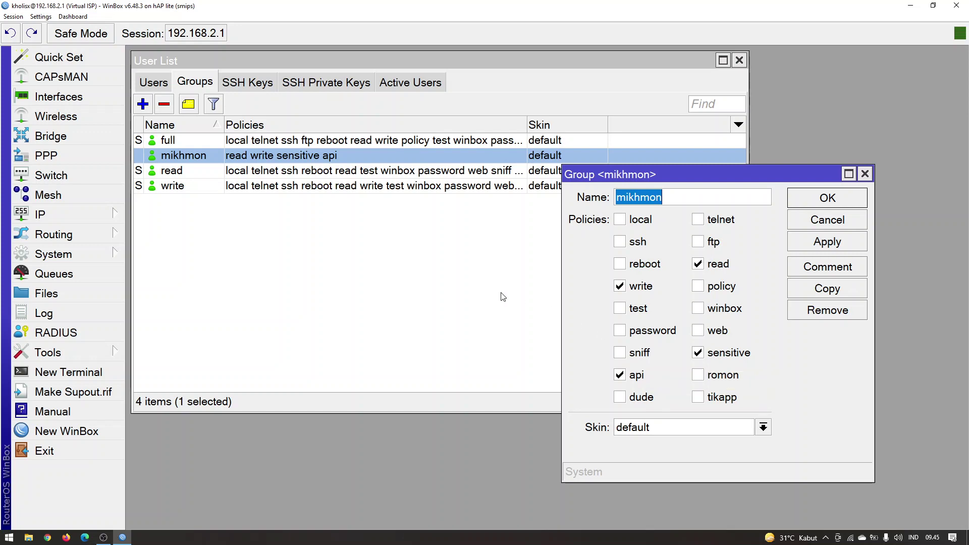
Switch between the Users and Groups lists and close the mikhmon group's settings
left_click(398, 233)
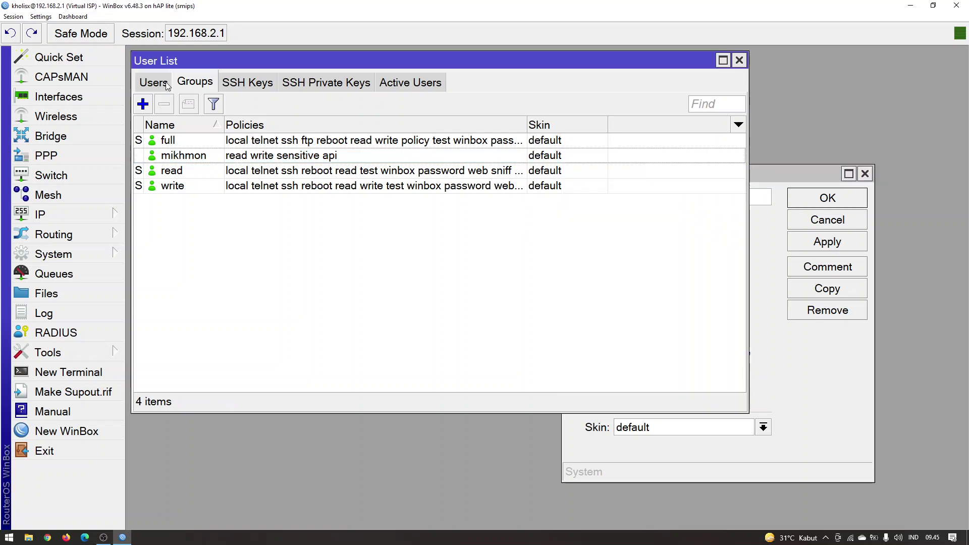
left_click(166, 85)
left_click(180, 83)
left_click(161, 83)
left_click(194, 84)
left_click(161, 86)
left_click(865, 173)
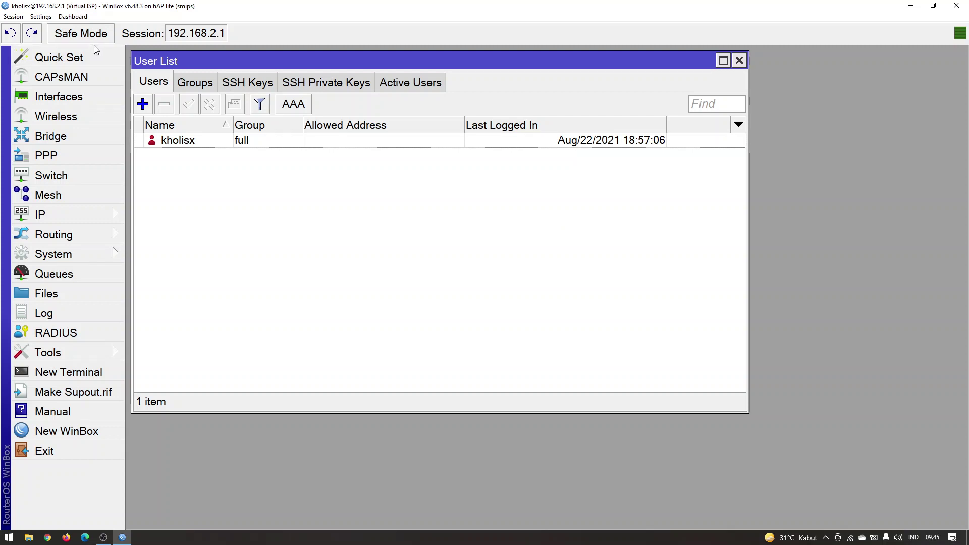
Start a new group named group1 and tick its local policy
left_click(196, 83)
left_click(143, 105)
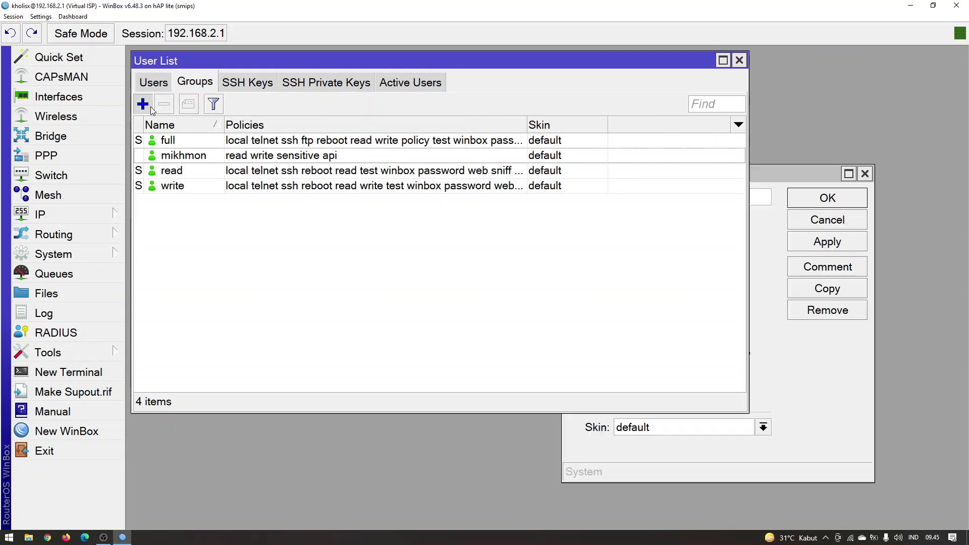
left_click(639, 224)
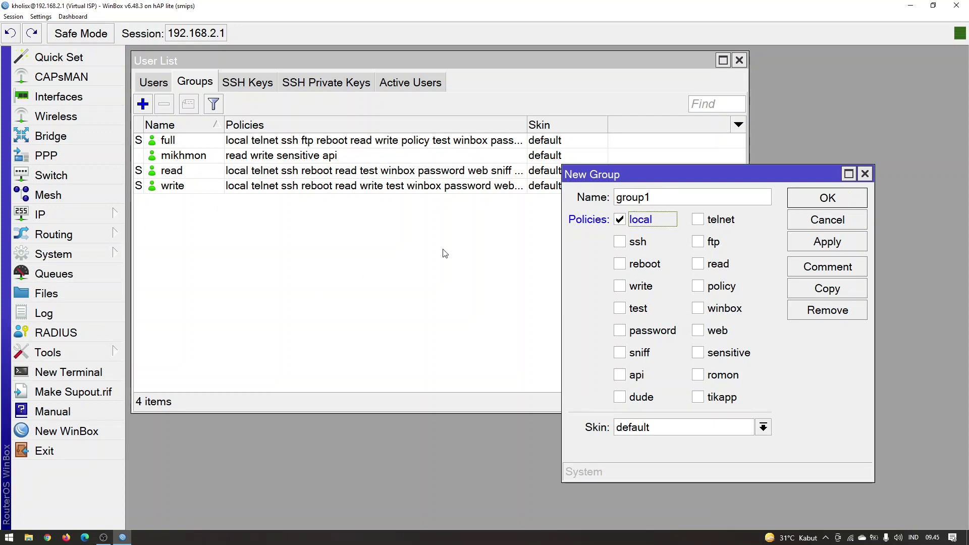
Untick local, toggle the ssh policy, and show PuTTY as an example ssh client
left_click(639, 226)
left_click(639, 244)
left_click(639, 244)
key("super")
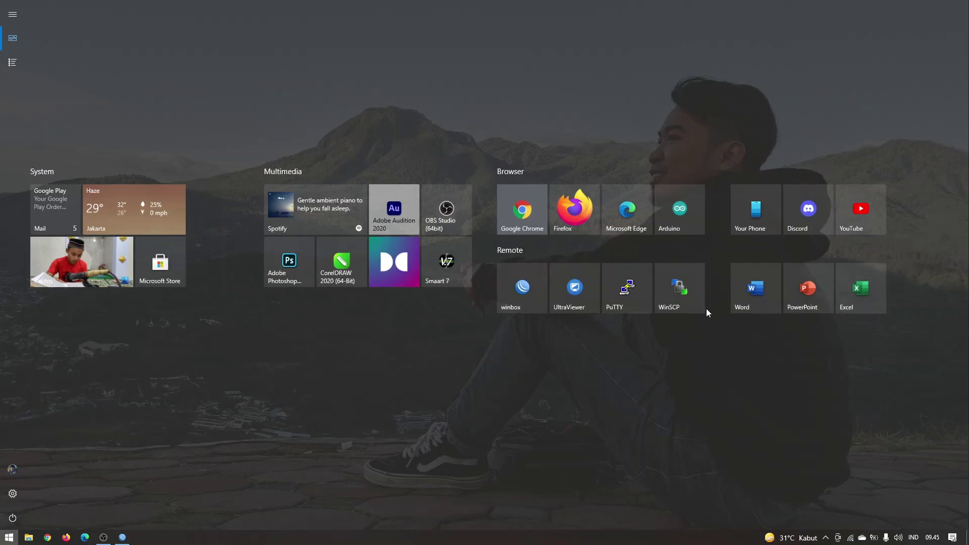
left_click(629, 293)
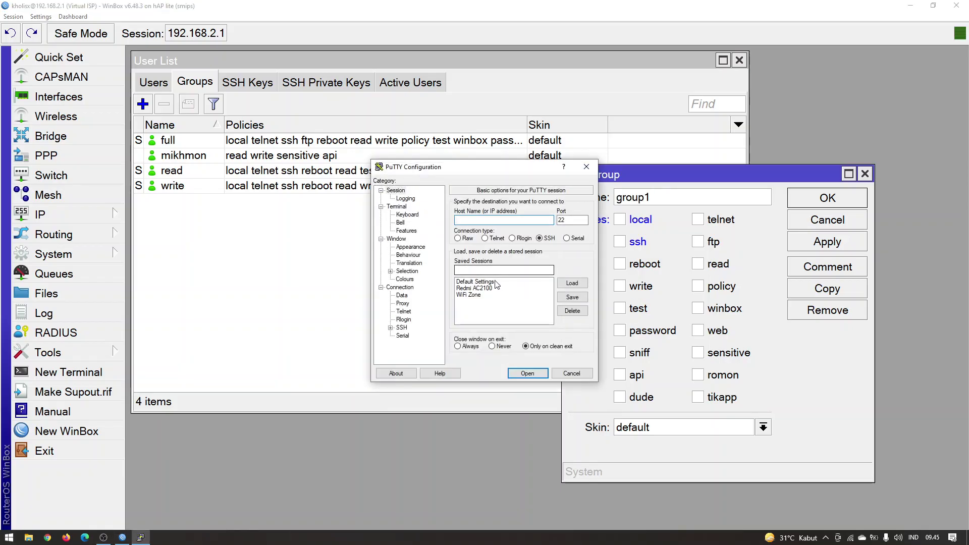
left_click_drag(577, 172, 508, 173)
left_click(514, 170)
Tick and untick the reboot, write, test, password and sniff policies to explain each
left_click(647, 264)
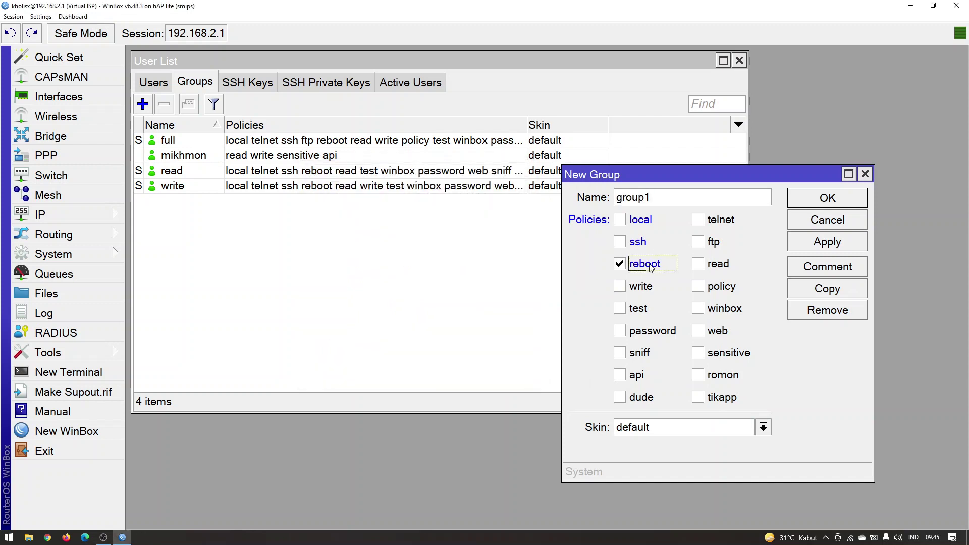
left_click(653, 266)
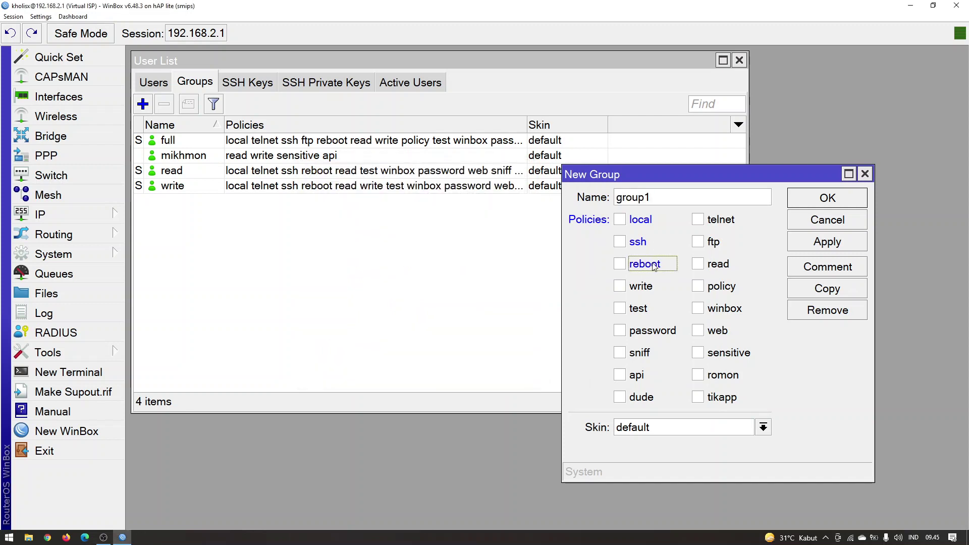
left_click(641, 288)
left_click(642, 291)
left_click(646, 309)
left_click(648, 311)
left_click(648, 332)
left_click(650, 333)
left_click(641, 354)
left_click(641, 353)
Show the Packet Sniffer in the Tools list, then toggle the api, dude and telnet policies
left_click(95, 350)
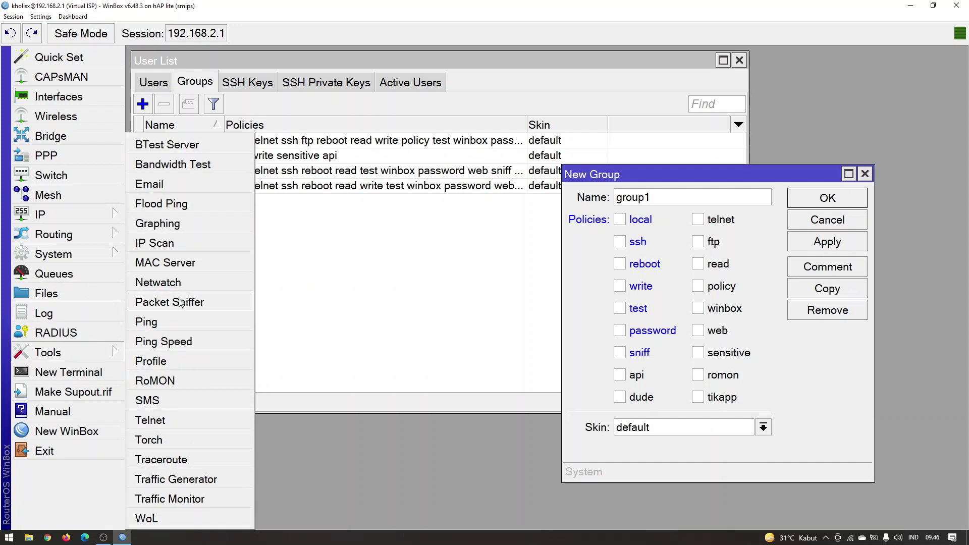
left_click(642, 376)
left_click(643, 379)
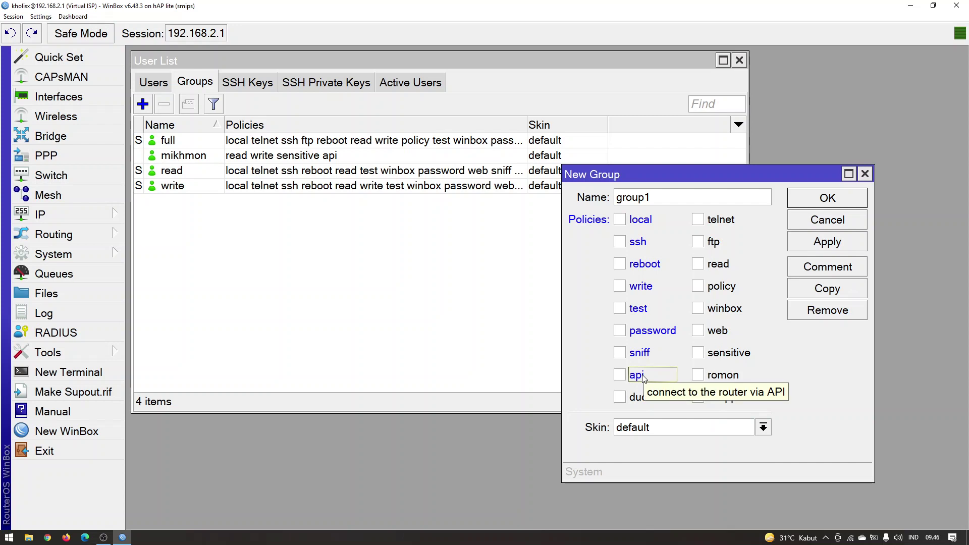
left_click(639, 399)
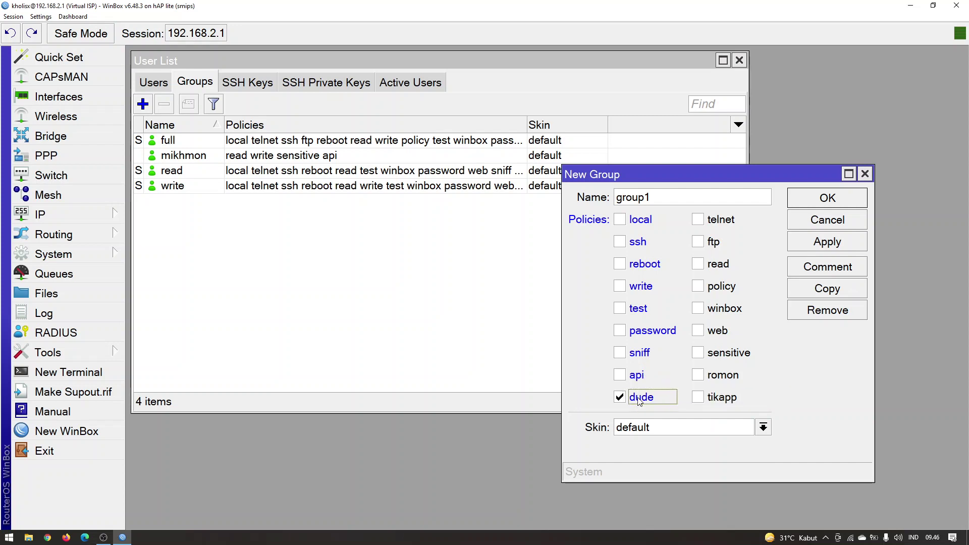
left_click(639, 400)
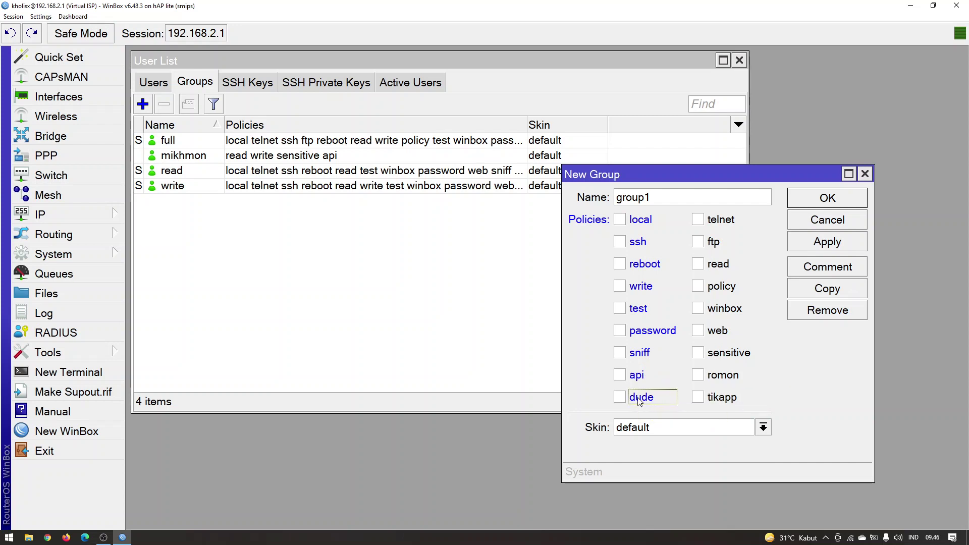
left_click(727, 221)
left_click(715, 221)
Open a Command Prompt via Win+R and start typing the telnet command
key("super+r")
type("cmd")
key("Return")
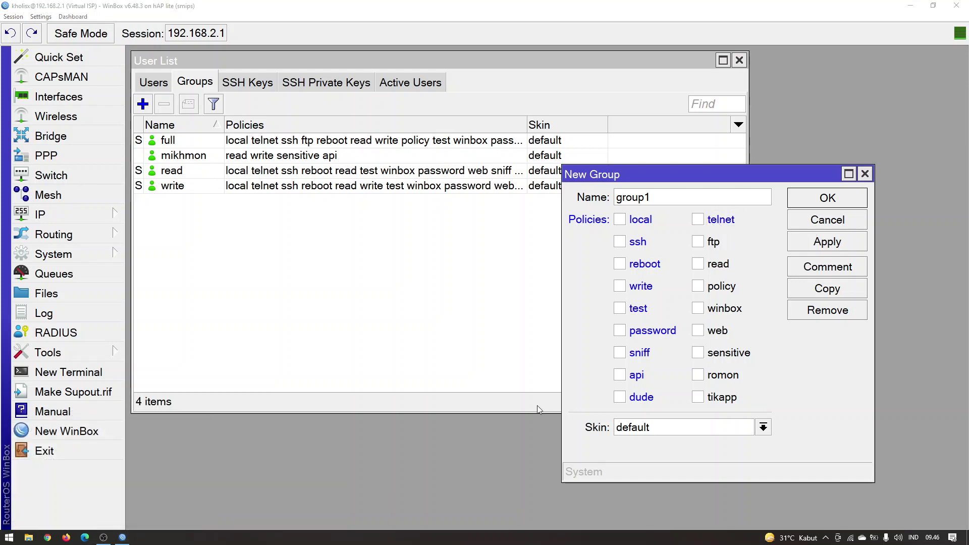
type("telnet 192.168.2.1")
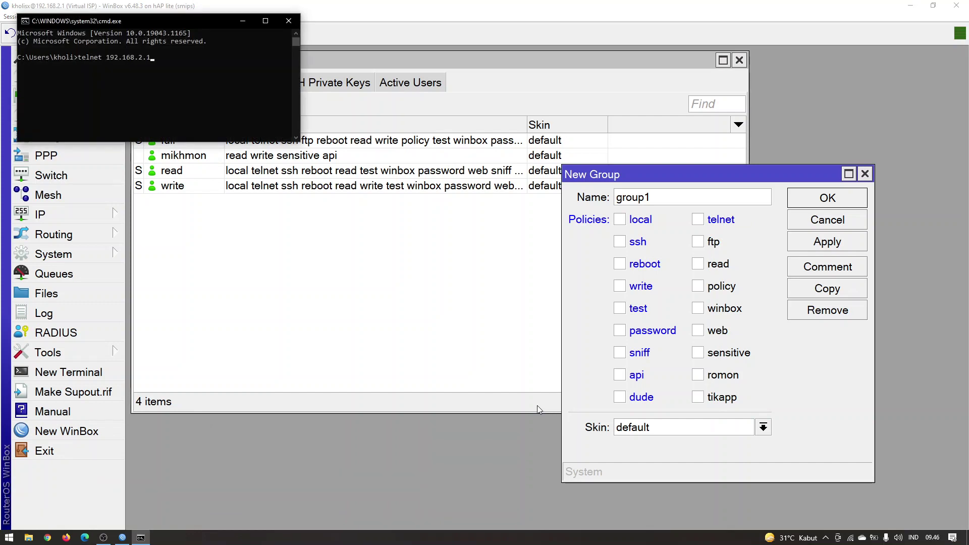
Connect by telnet to 192.168.2.1, log in with the admin account name, and enlarge the window
key("Return")
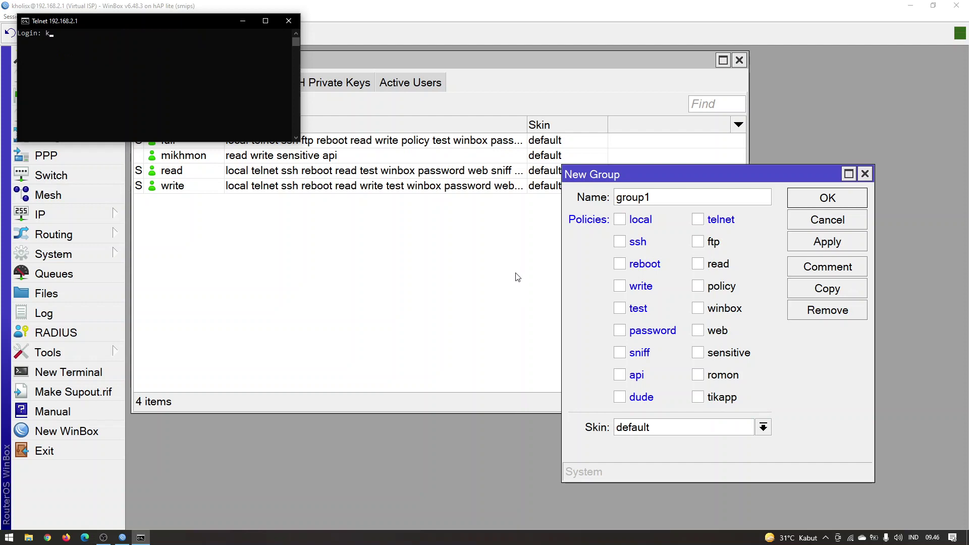
type("kholisx")
key("Return")
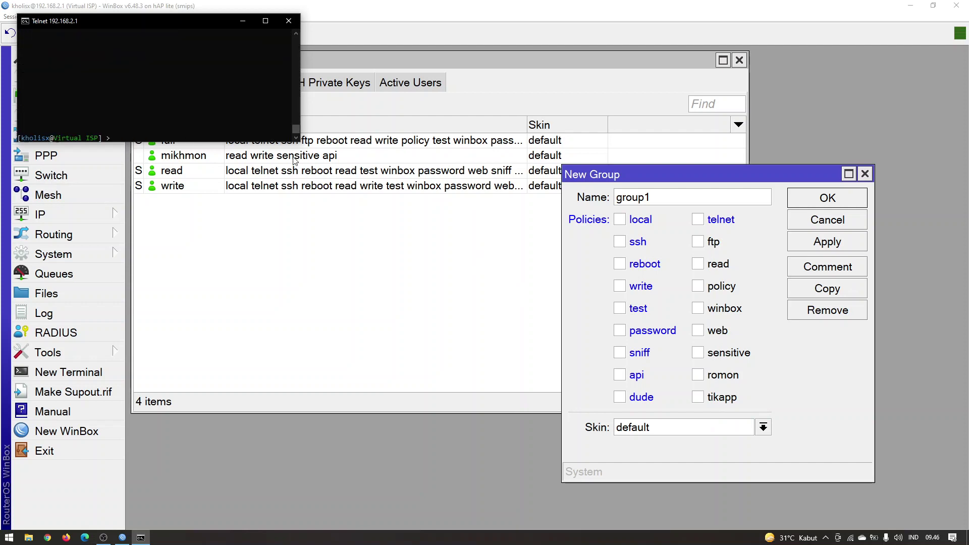
left_click_drag(301, 144, 498, 296)
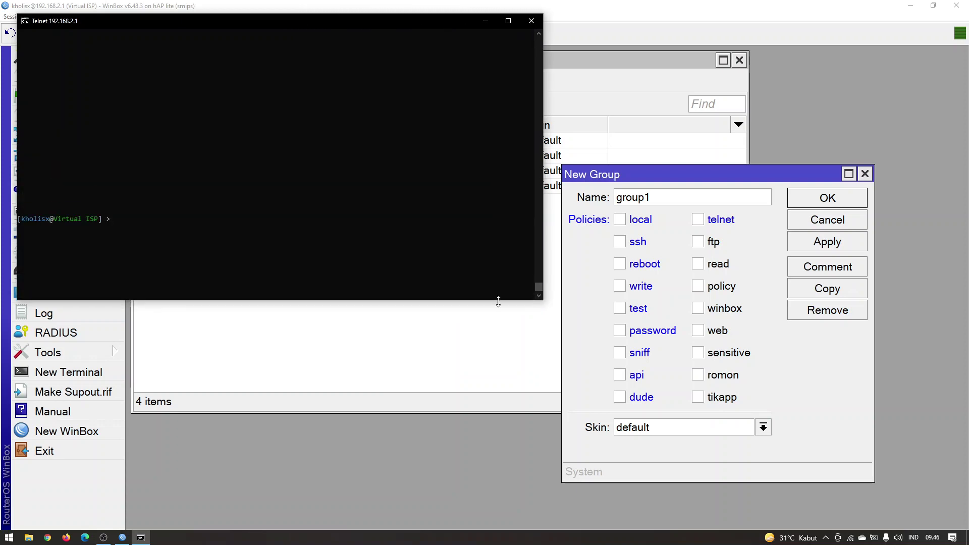
left_click(105, 319)
Find the telnet login entry in the log, close it, then point out ftp and toggle read
left_click(714, 402)
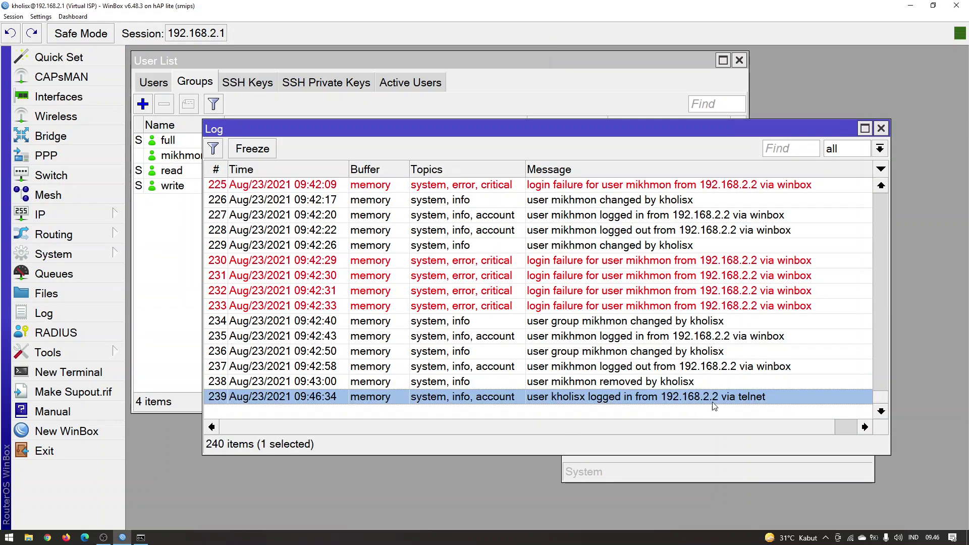
left_click(881, 128)
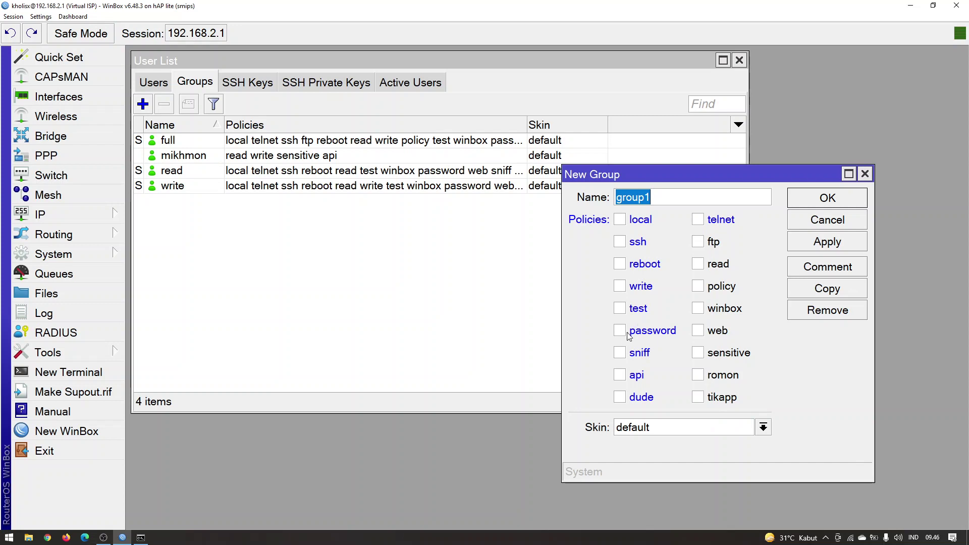
left_click(722, 247)
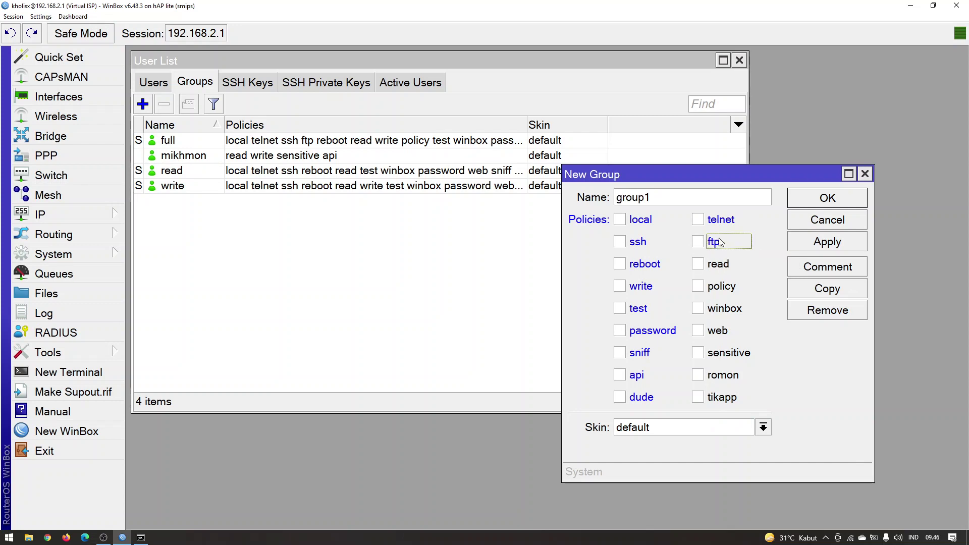
left_click(722, 265)
left_click(722, 265)
left_click(726, 284)
left_click(697, 285)
Switch between the Users and Groups lists, then toggle group1's winbox and web policies
left_click(159, 82)
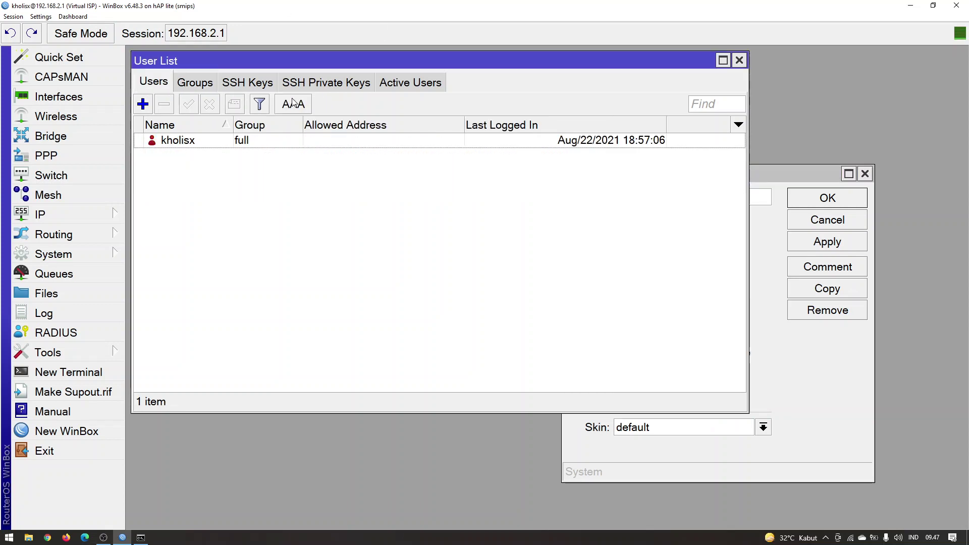
left_click(184, 84)
left_click(147, 82)
left_click(838, 351)
left_click(203, 84)
left_click(792, 325)
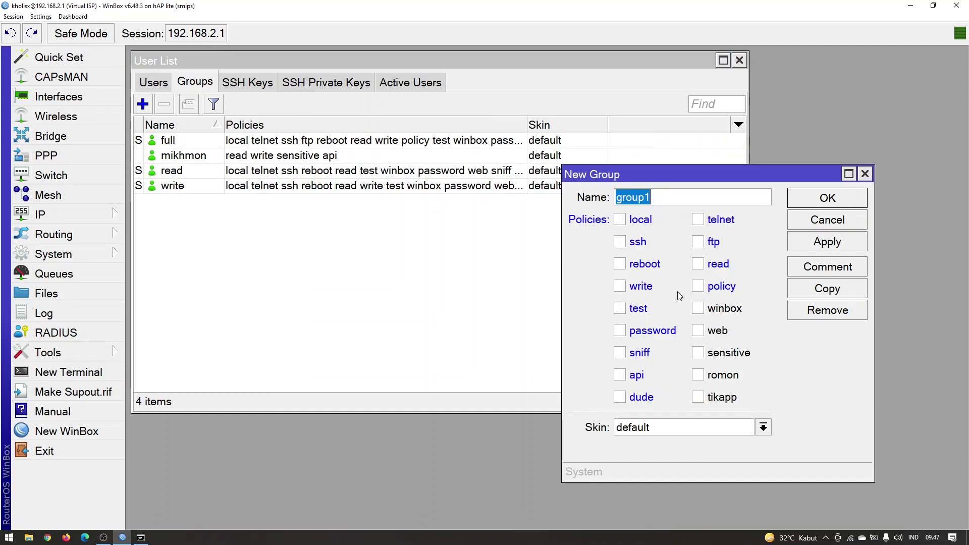
left_click(712, 307)
left_click(717, 307)
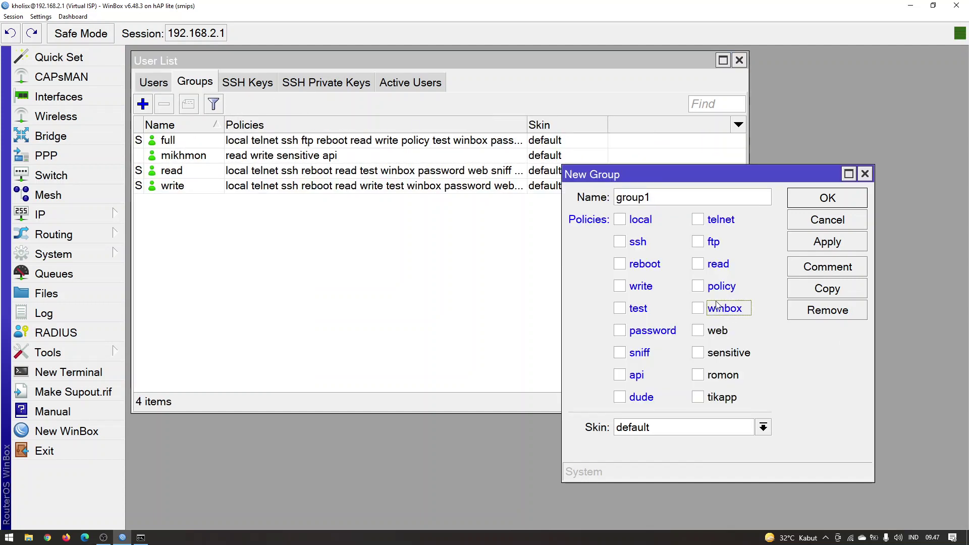
left_click(721, 335)
left_click(722, 336)
Open and close the Settings menu a few times
left_click(50, 18)
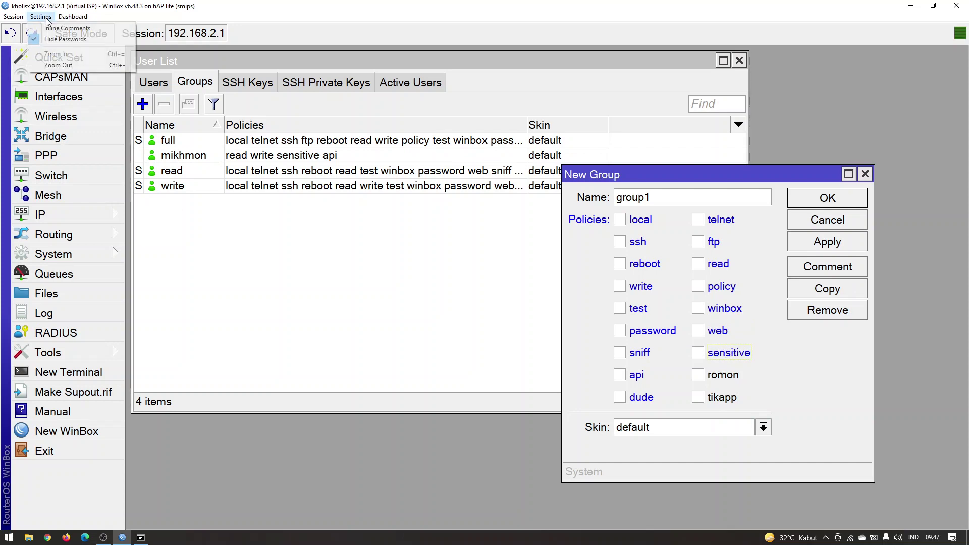
left_click(50, 19)
left_click(50, 20)
left_click(50, 20)
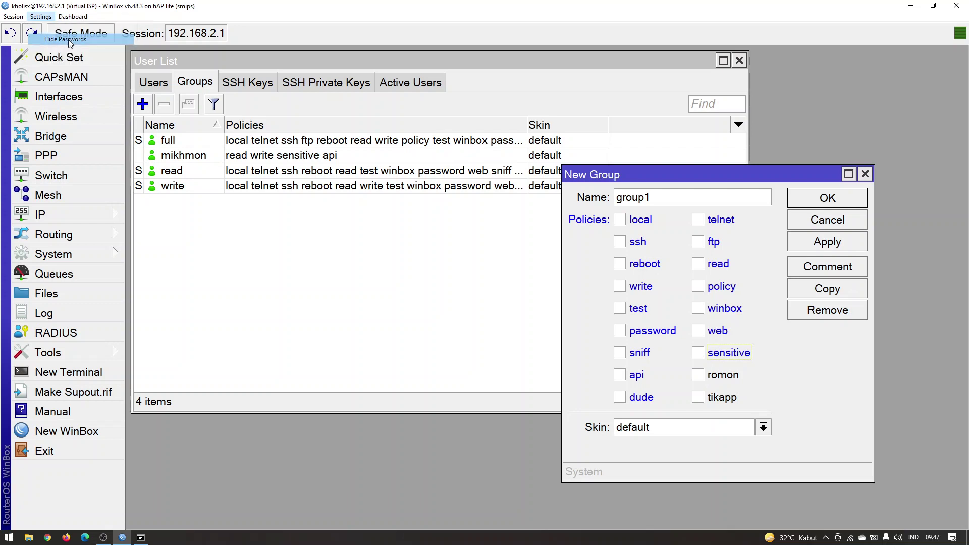
left_click(42, 22)
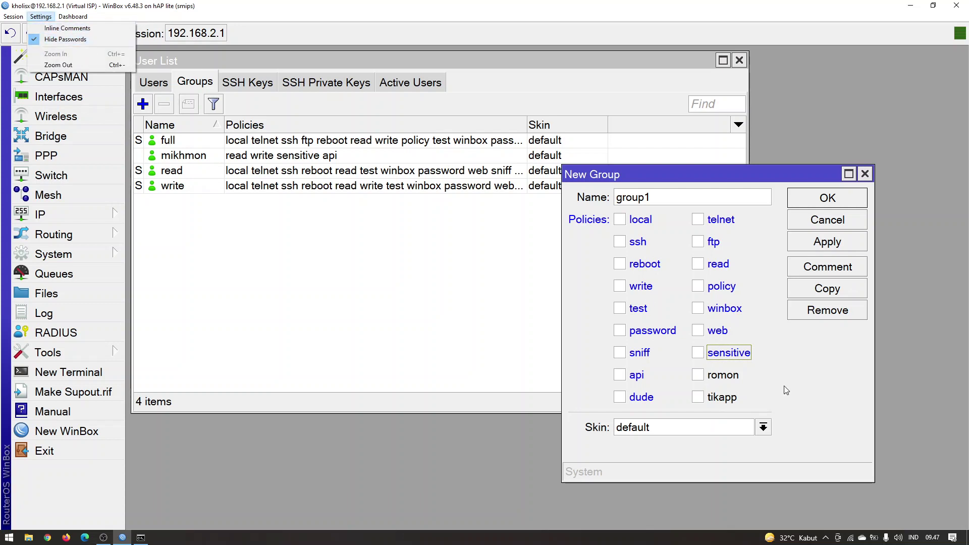
left_click(813, 385)
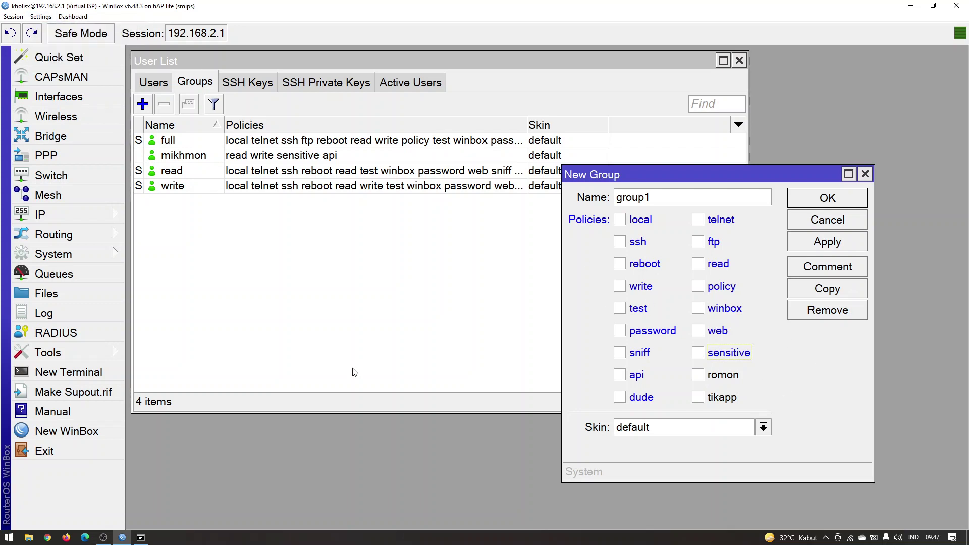
Add a new hotspot user under IP > Hotspot with a name and password, and save it
left_click(112, 224)
left_click(181, 244)
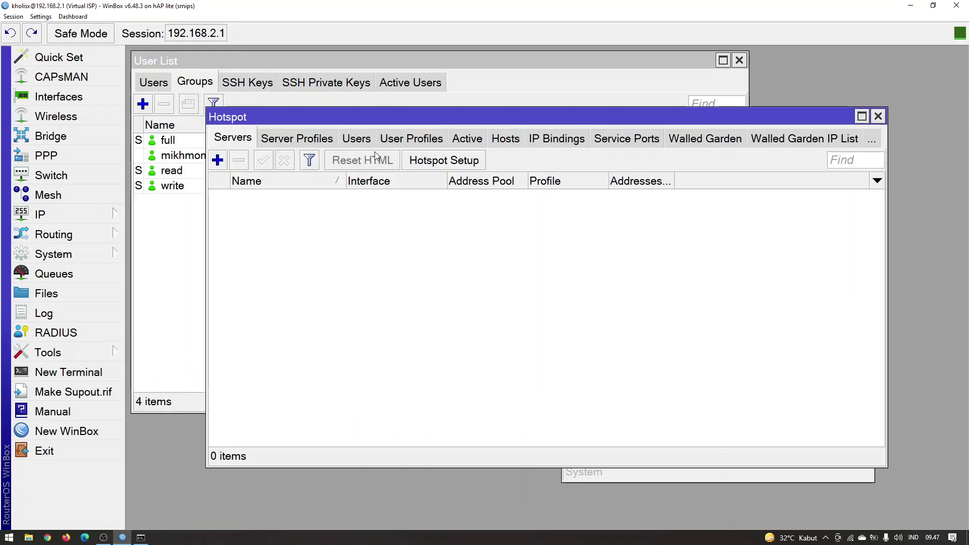
left_click(354, 138)
left_click(218, 160)
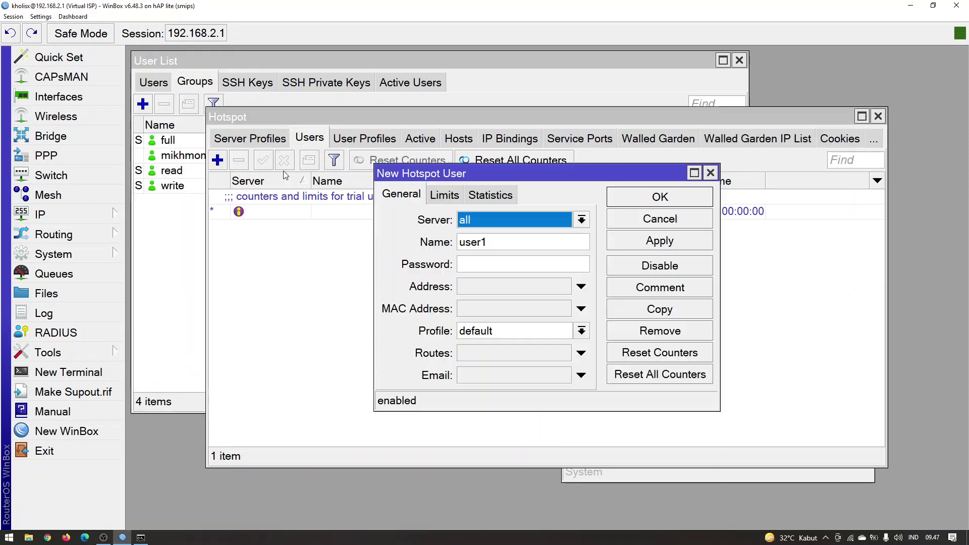
double_click(534, 244)
type("kholis")
key("Tab")
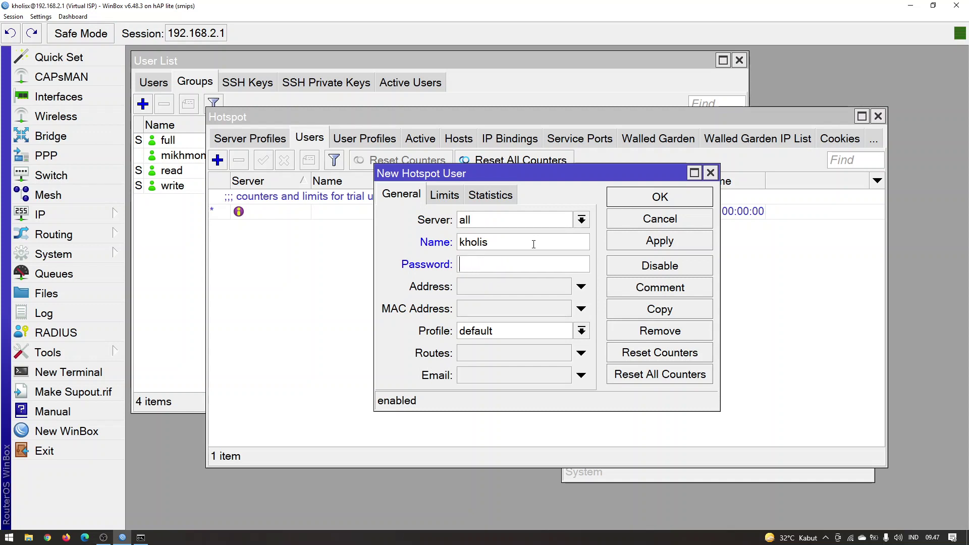
left_click(688, 243)
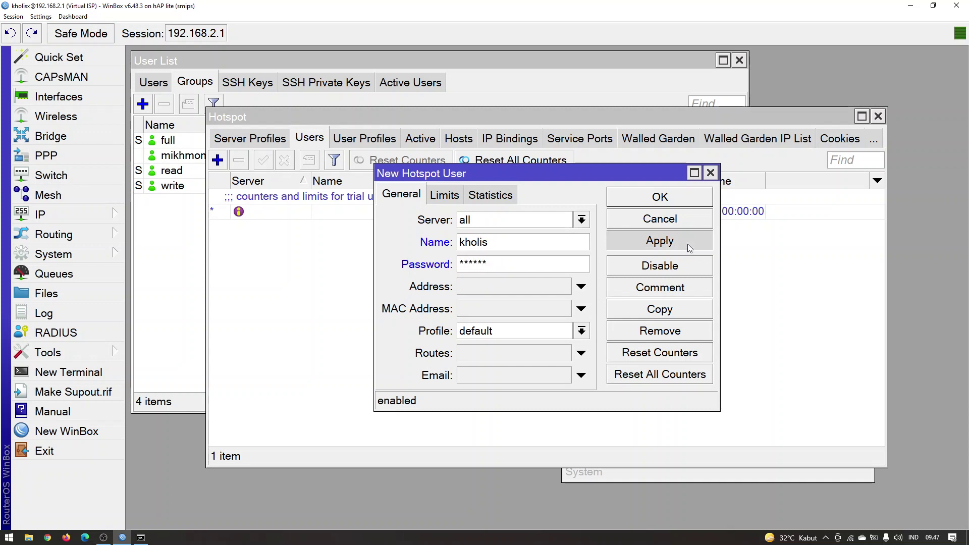
left_click_drag(606, 178, 415, 266)
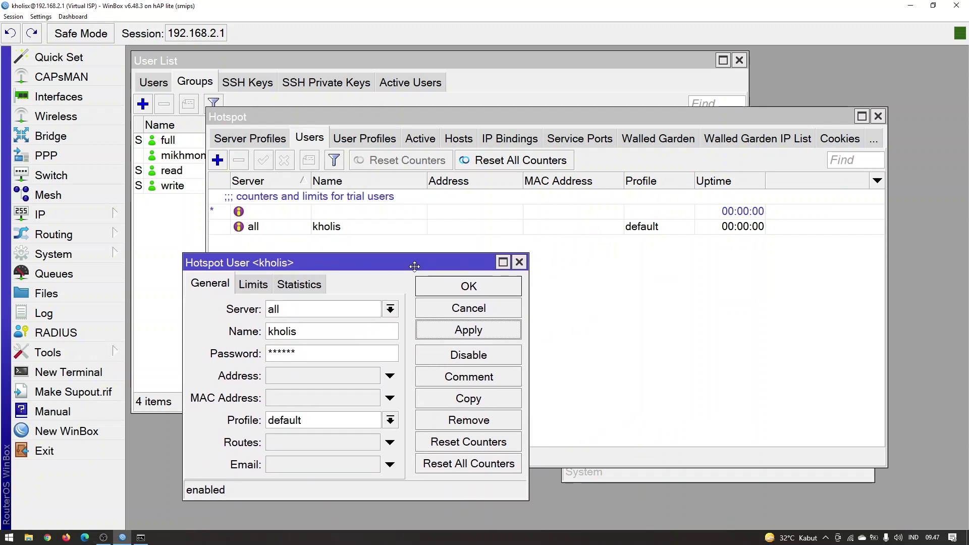
Toggle Hide Passwords off and on, leaving hotspot passwords displayed unmasked
left_click(41, 17)
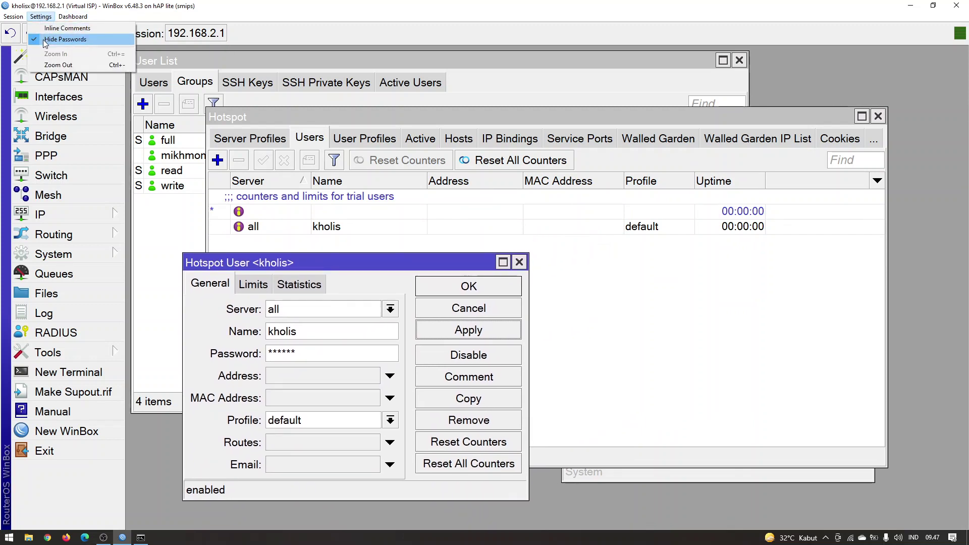
left_click(60, 42)
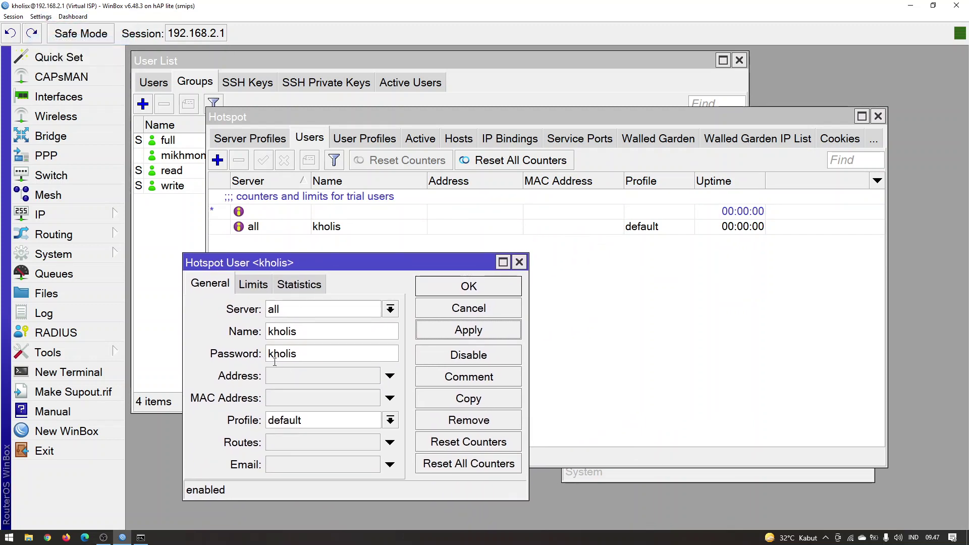
left_click(41, 17)
left_click(51, 41)
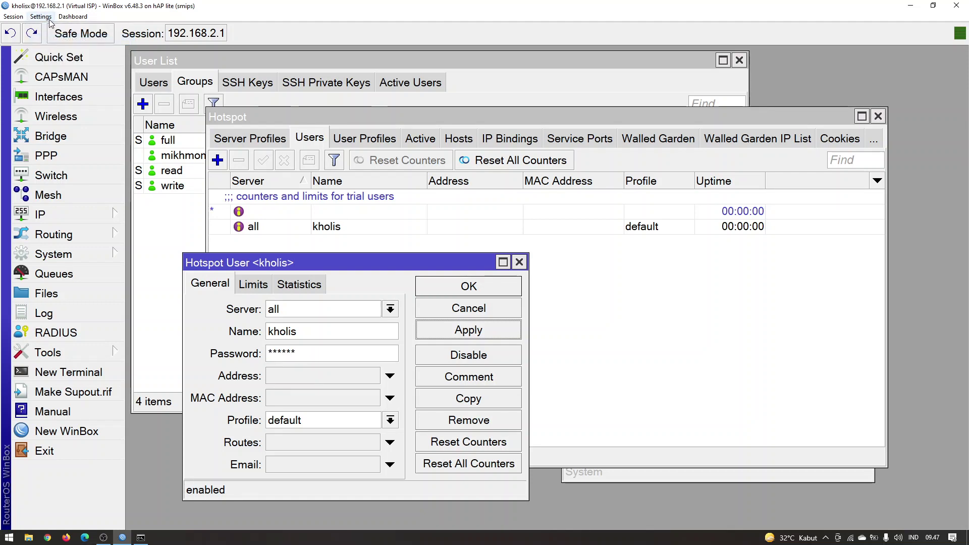
double_click(305, 349)
left_click(314, 352)
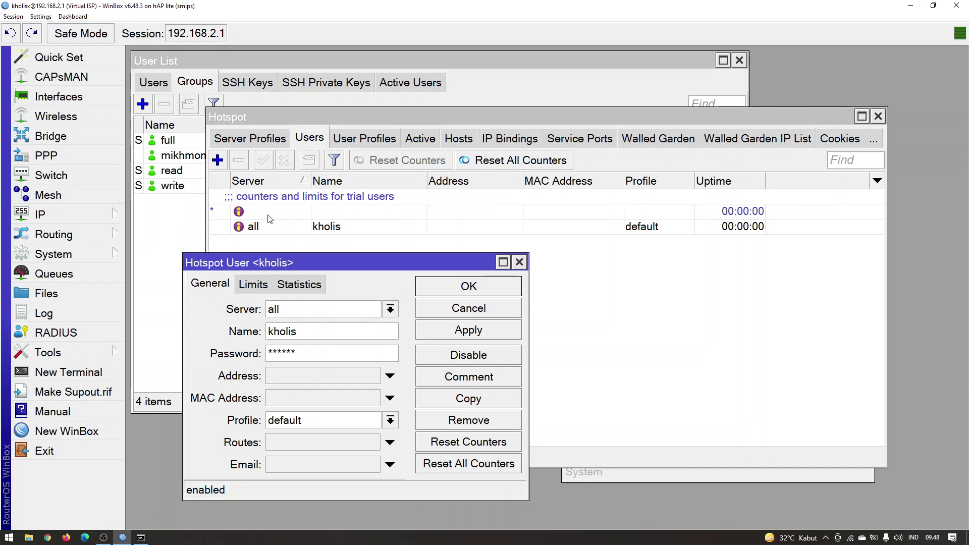
left_click(41, 16)
left_click(61, 43)
left_click(690, 476)
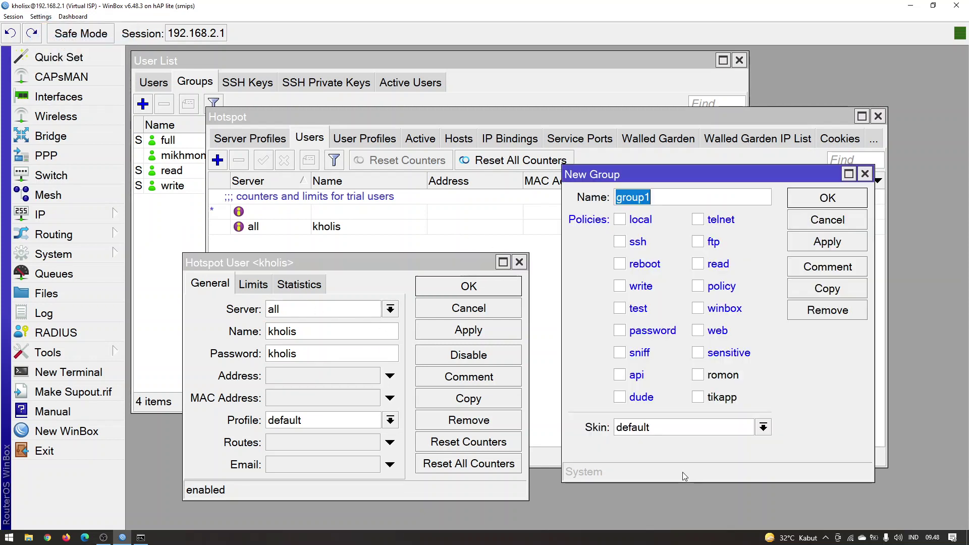
left_click(723, 376)
left_click(727, 376)
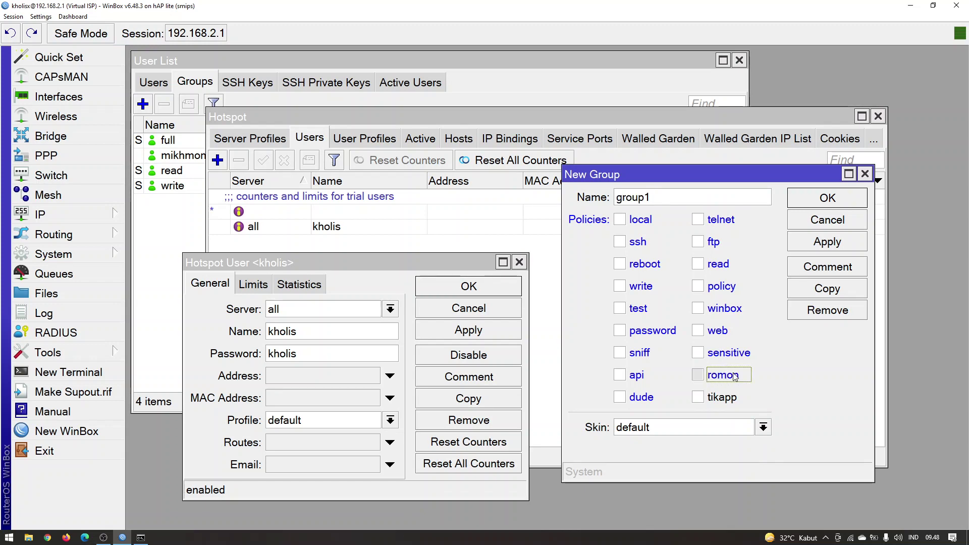
left_click(91, 432)
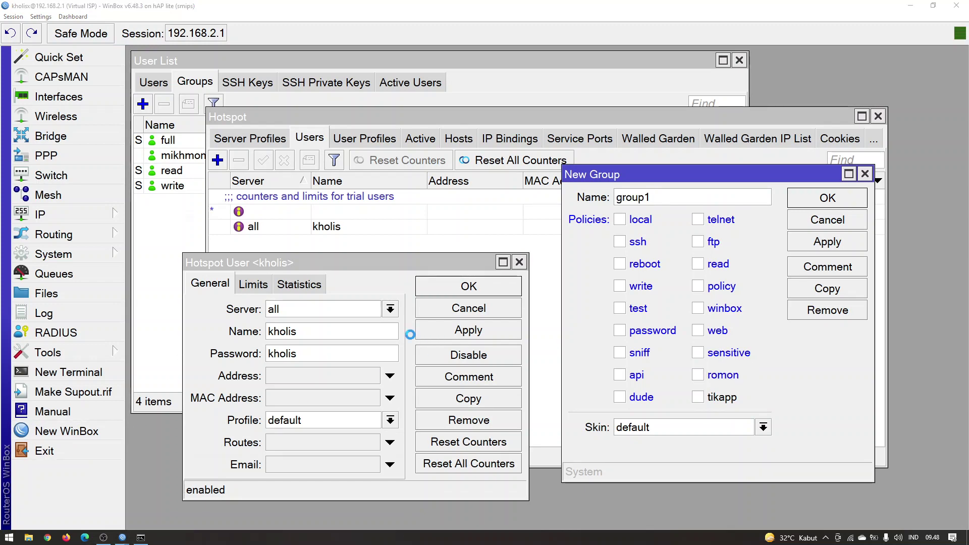
left_click(426, 285)
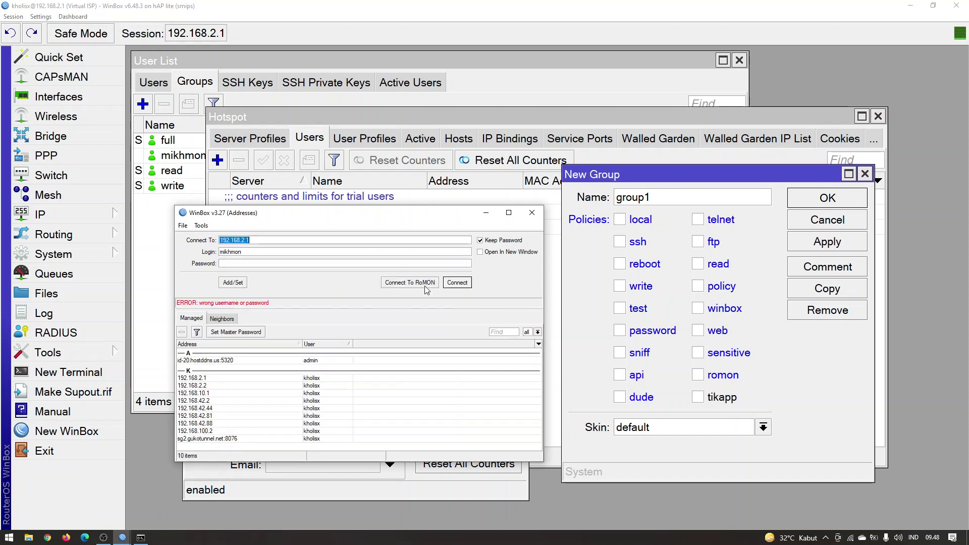
double_click(311, 252)
type("kh***")
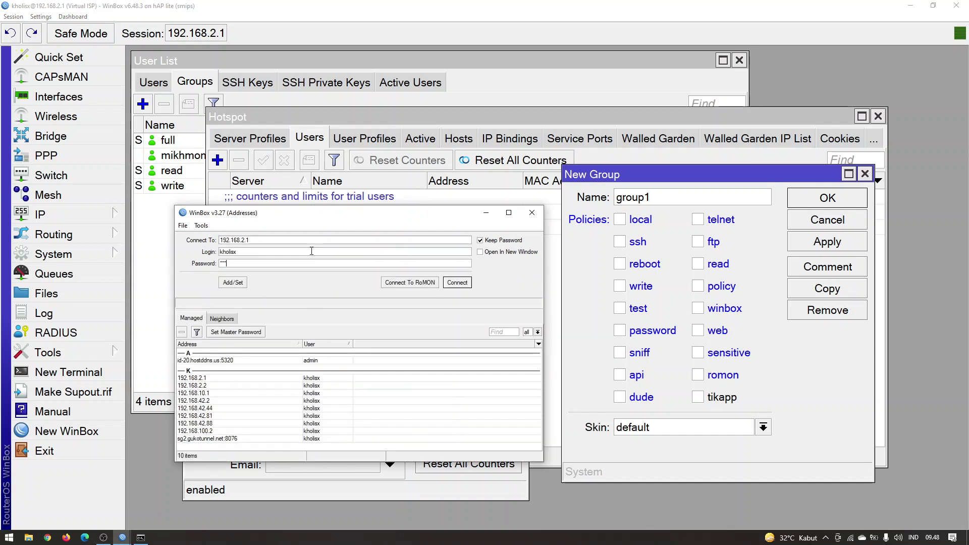
left_click(408, 282)
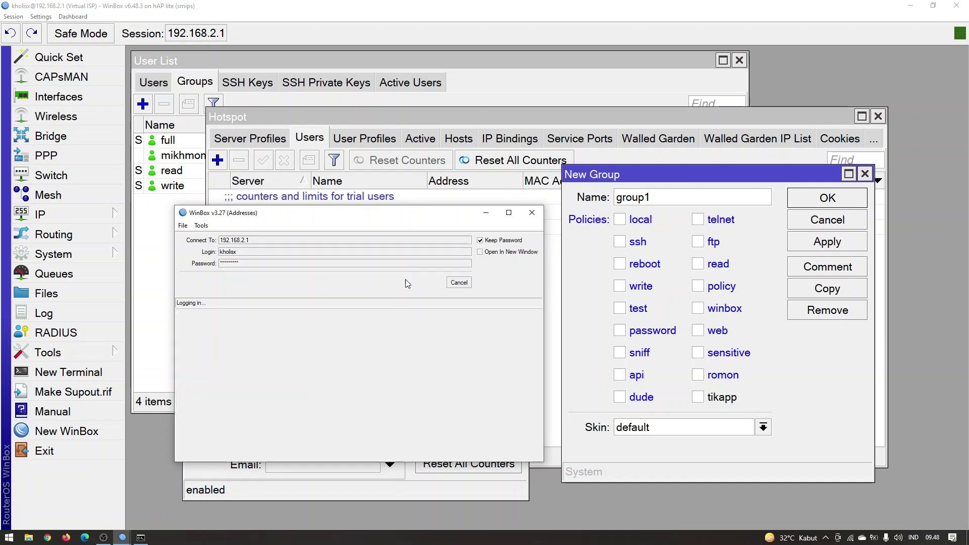
left_click(212, 347)
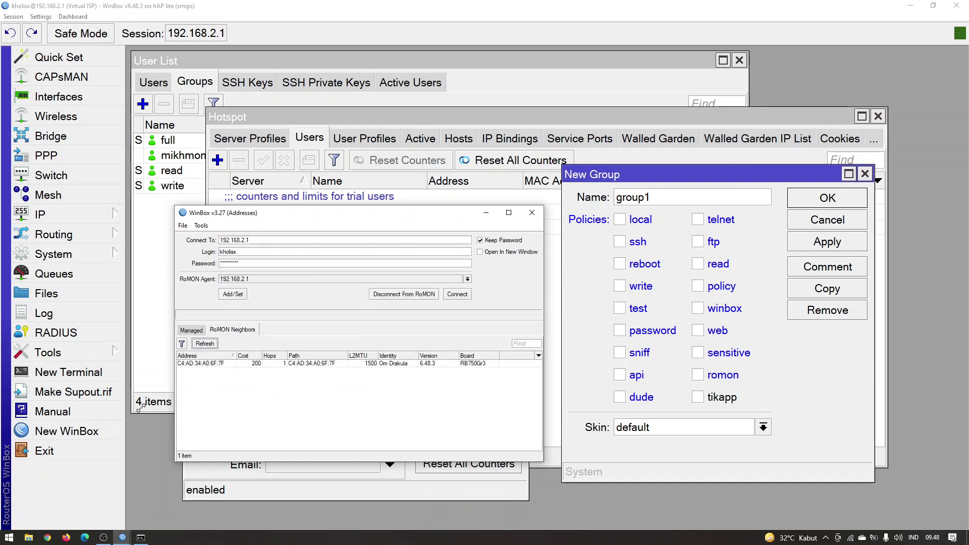
left_click(288, 371)
double_click(399, 373)
left_click(359, 403)
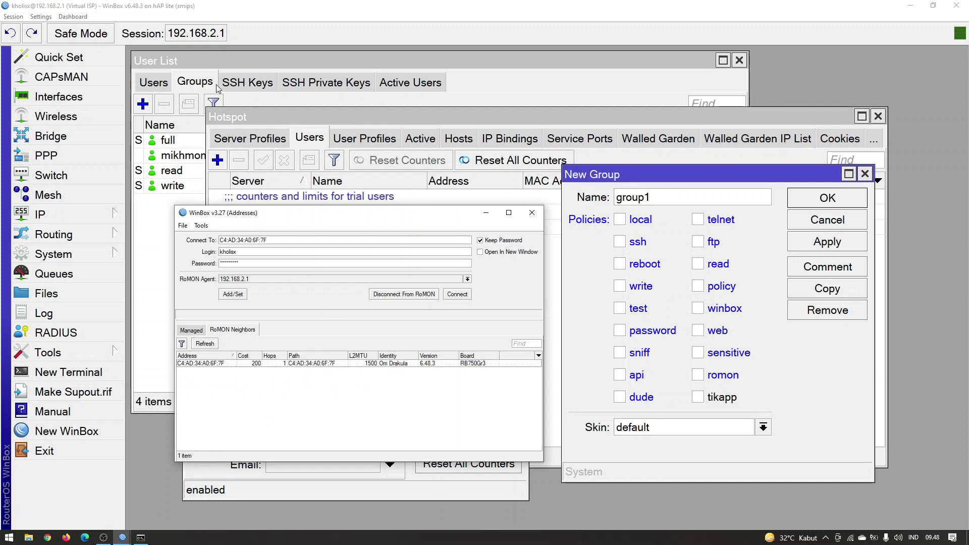
left_click(532, 213)
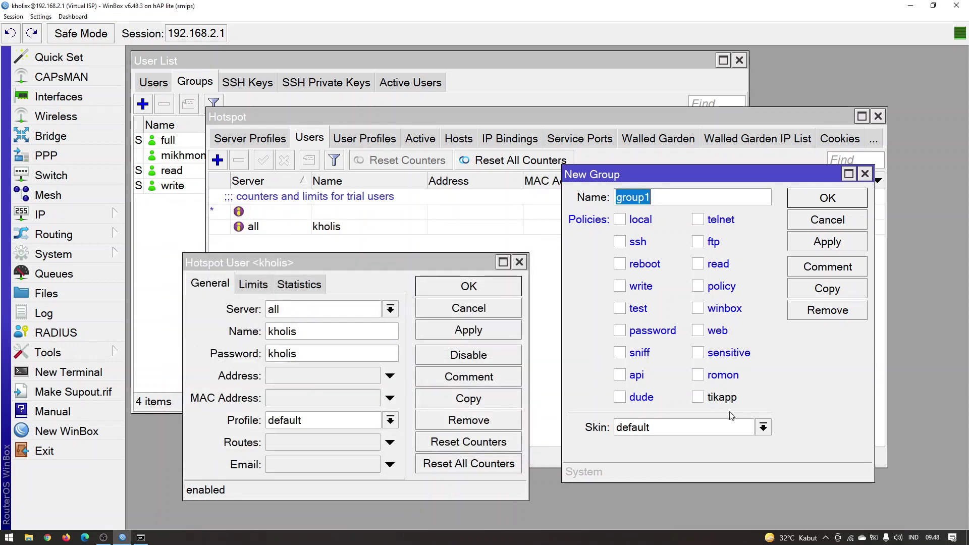
Close the extra login window, discard the new group1 group, and close the Hotspot and hotspot user windows
left_click(725, 399)
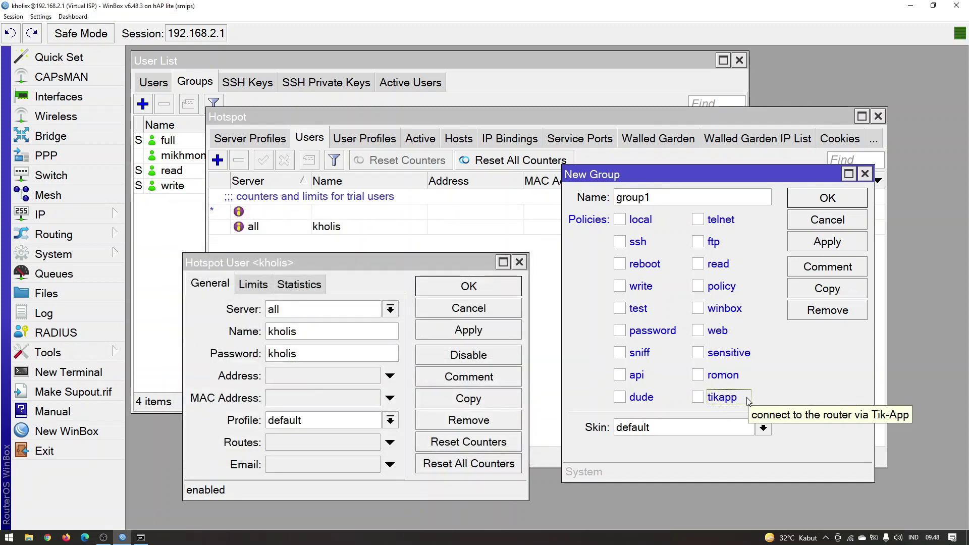
left_click(864, 174)
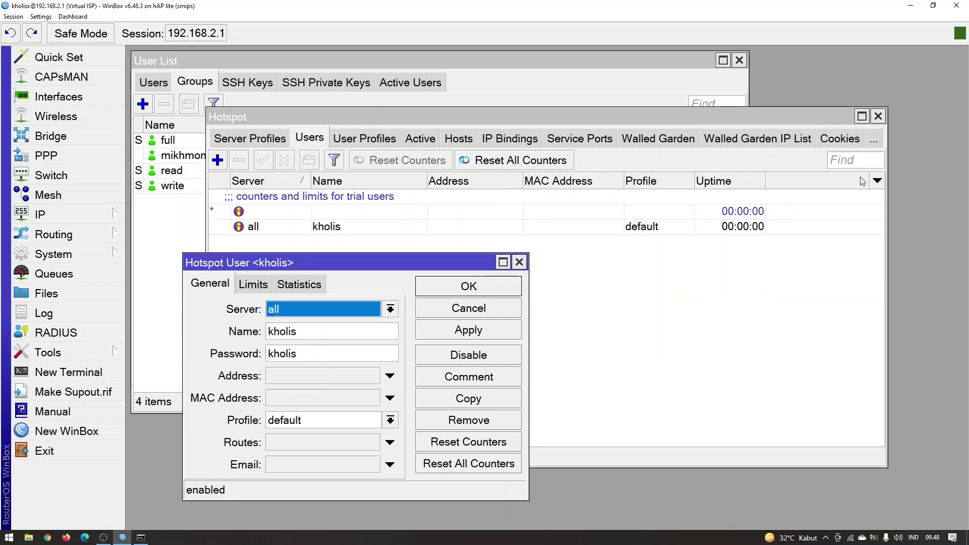
left_click(880, 118)
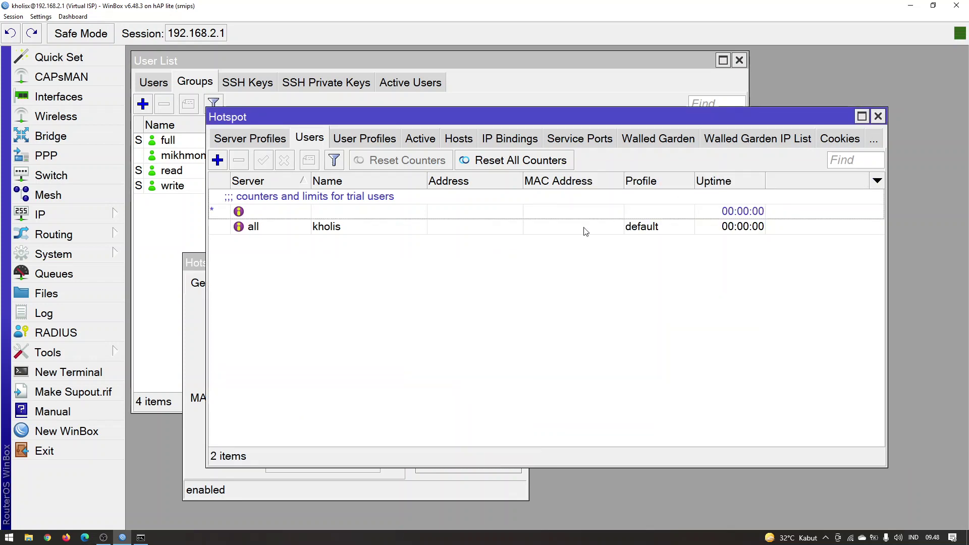
left_click(879, 117)
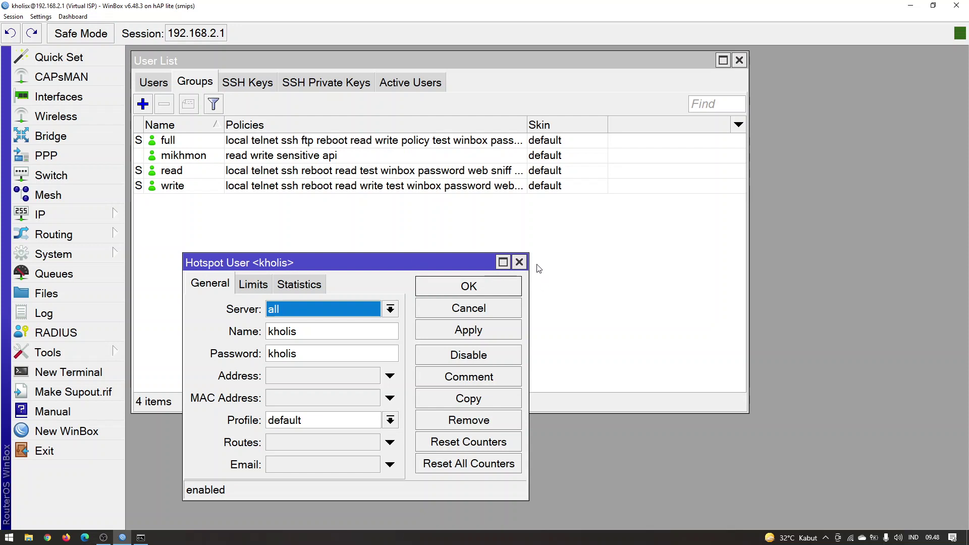
left_click(519, 262)
Show the router Users list and hide passwords again
left_click(160, 84)
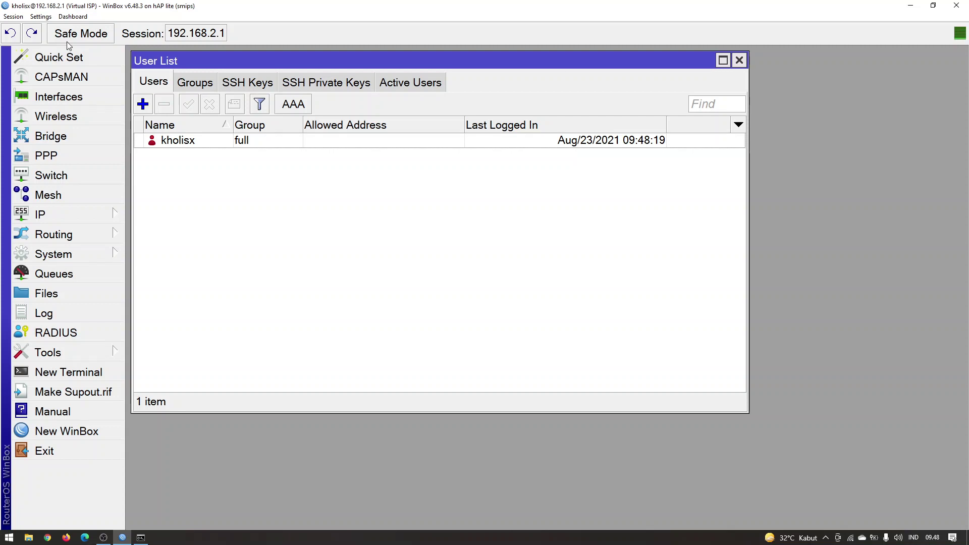
left_click(41, 17)
left_click(56, 39)
Zoom the WinBox interface out two steps
left_click(41, 17)
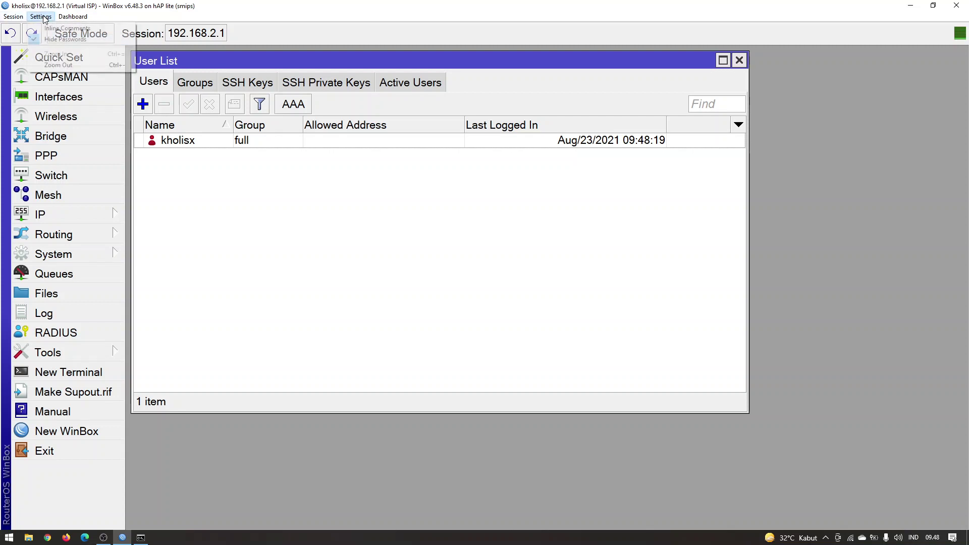
left_click(68, 69)
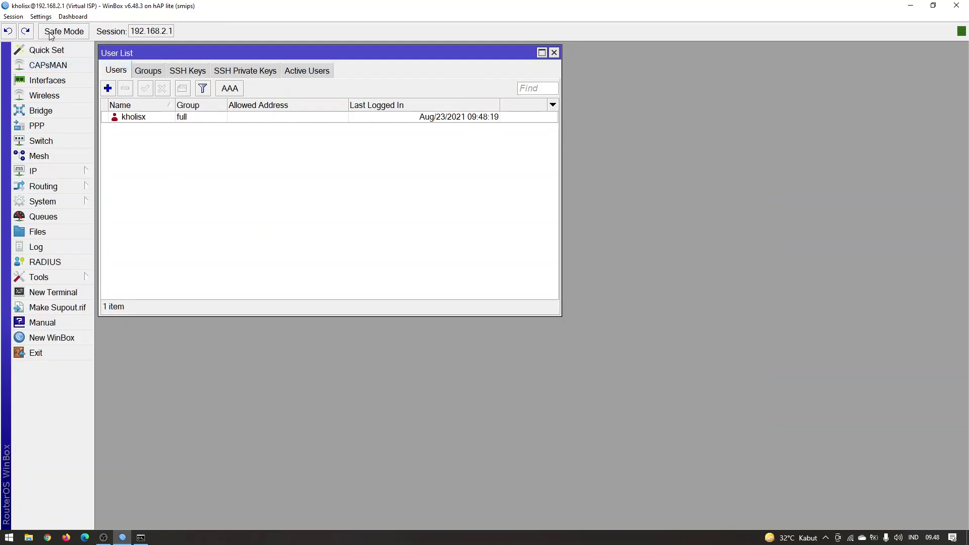
left_click(41, 17)
left_click(99, 68)
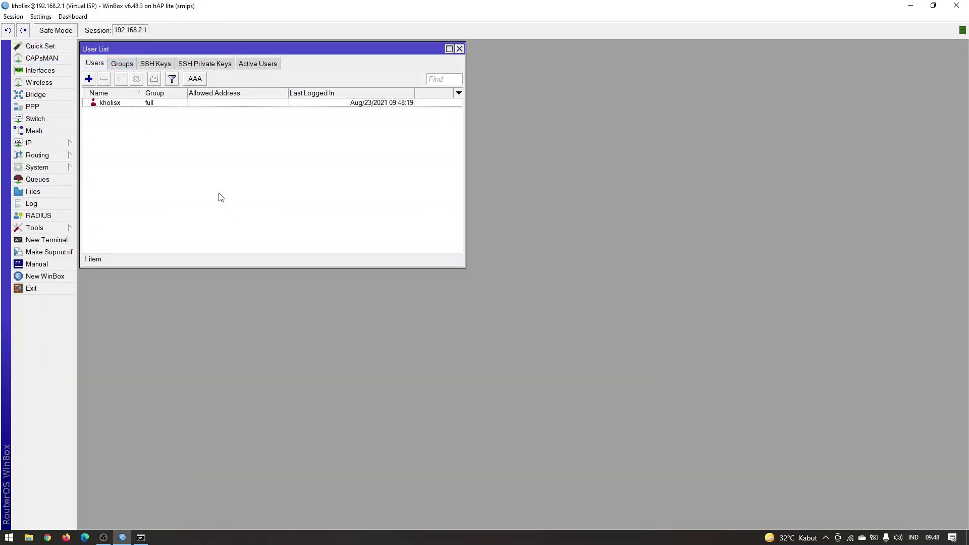